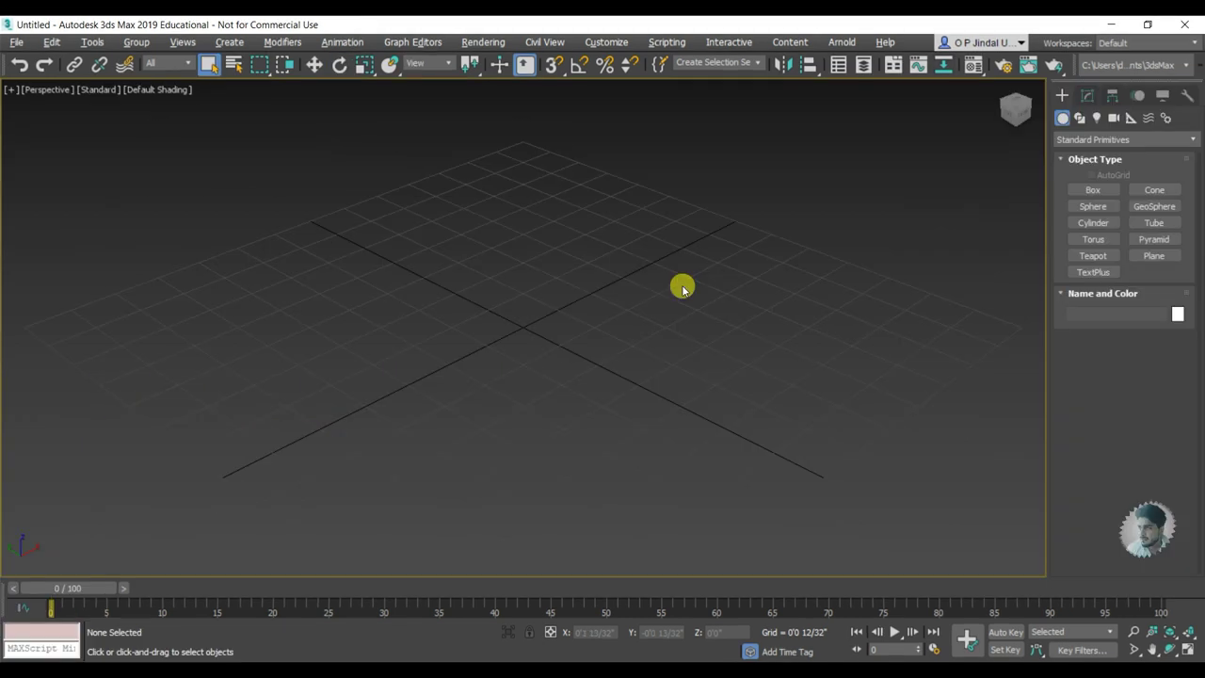
Switch the Geometry category to AEC Extended and choose the Railing object.
{"action": "left_click", "coordinate": [1062, 139]}
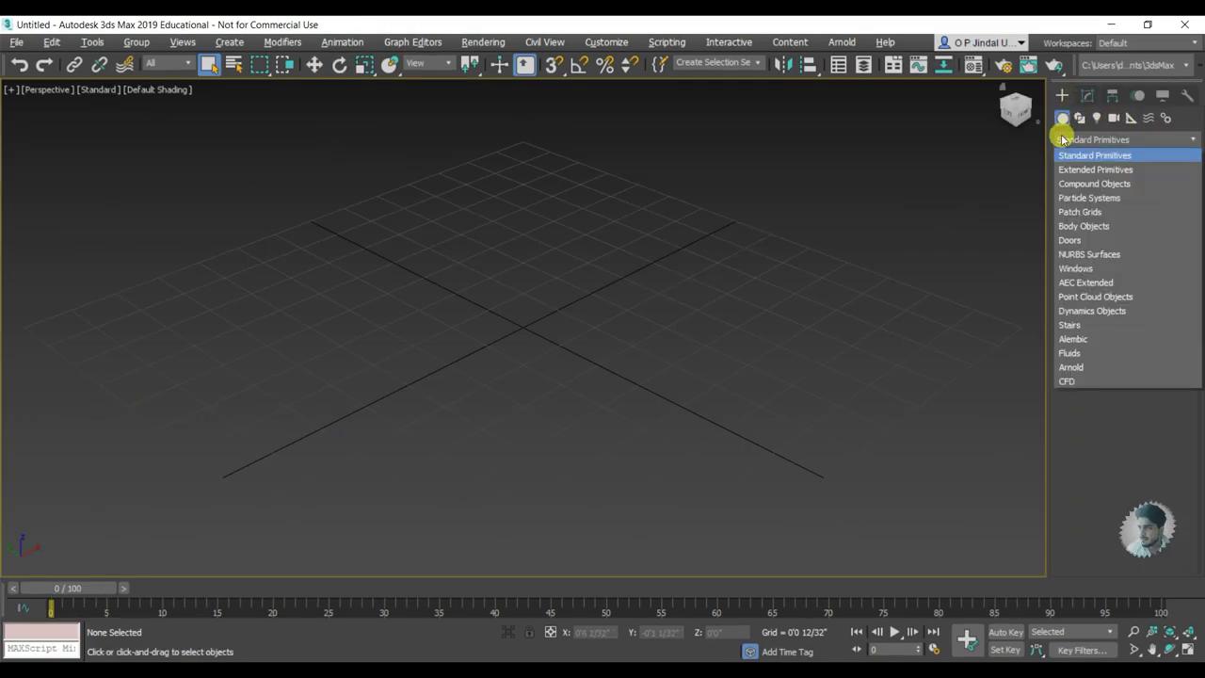
{"action": "left_click", "coordinate": [1080, 283]}
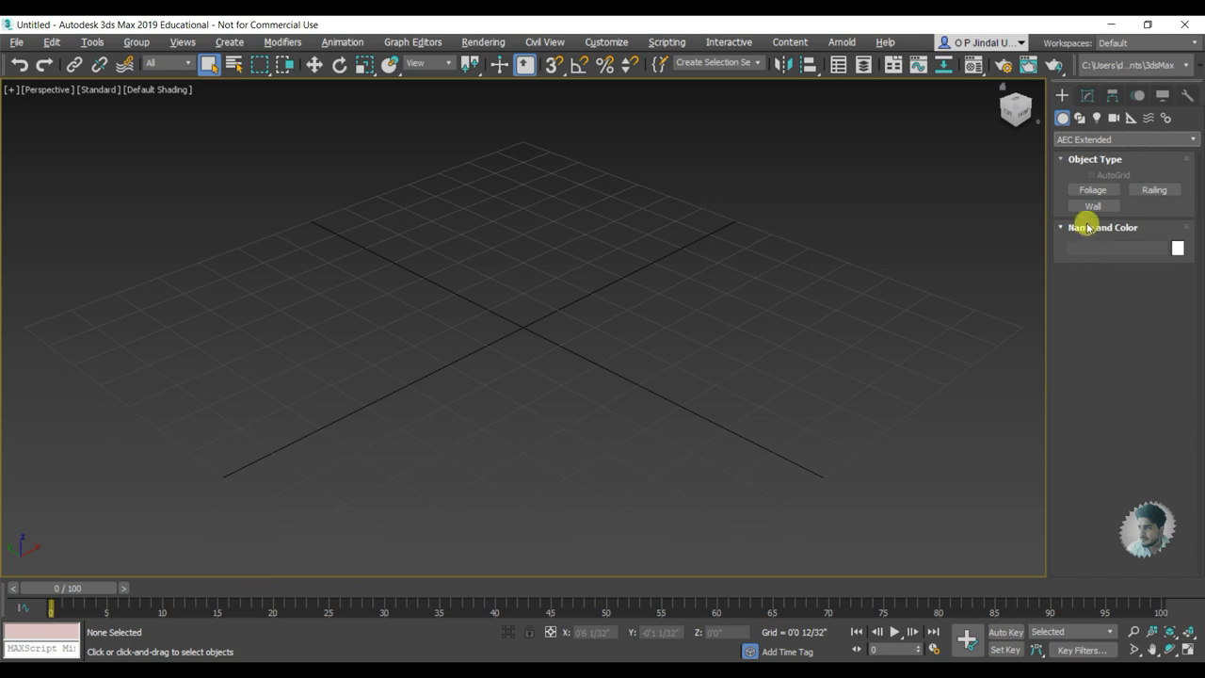
{"action": "left_click", "coordinate": [1156, 191]}
{"action": "scroll", "coordinate": [331, 379], "scroll_direction": "down", "scroll_amount": 2}
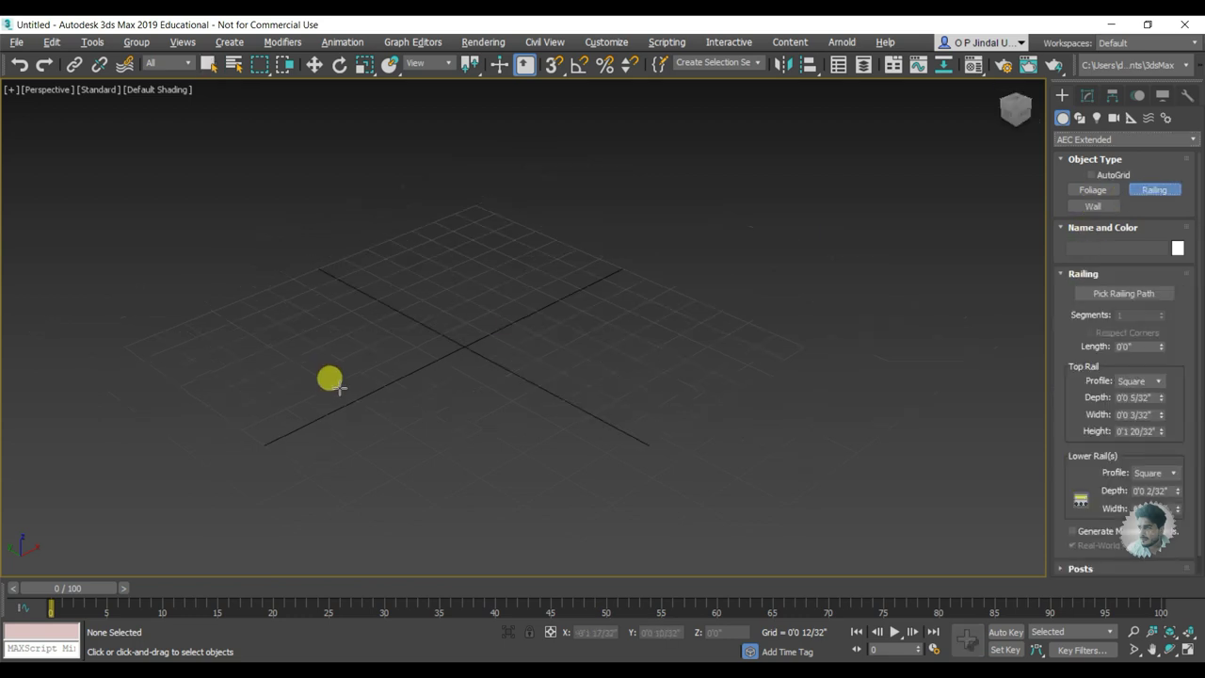
{"action": "scroll", "coordinate": [439, 364], "scroll_direction": "down", "scroll_amount": 1}
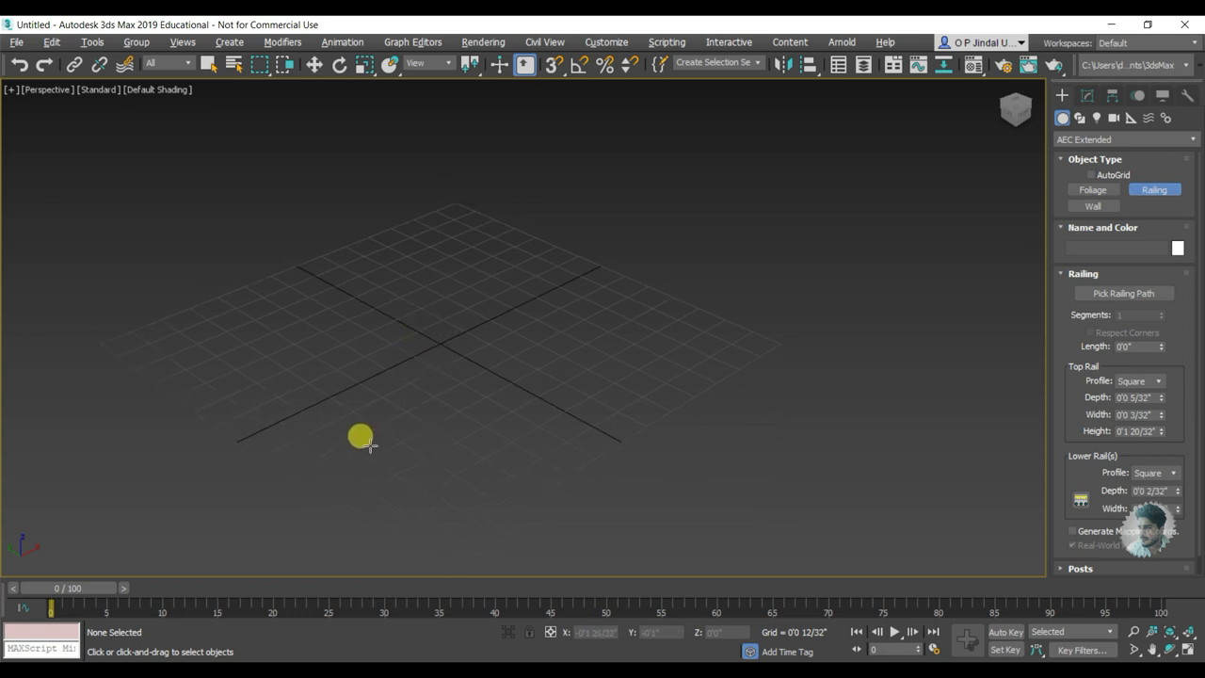
Draw Railing001 across the grid and orbit to view it more frontally.
{"action": "mouse_move", "coordinate": [367, 455]}
{"action": "left_mouse_down"}
{"action": "mouse_move", "coordinate": [678, 290]}
{"action": "mouse_move", "coordinate": [670, 298]}
{"action": "left_mouse_up"}
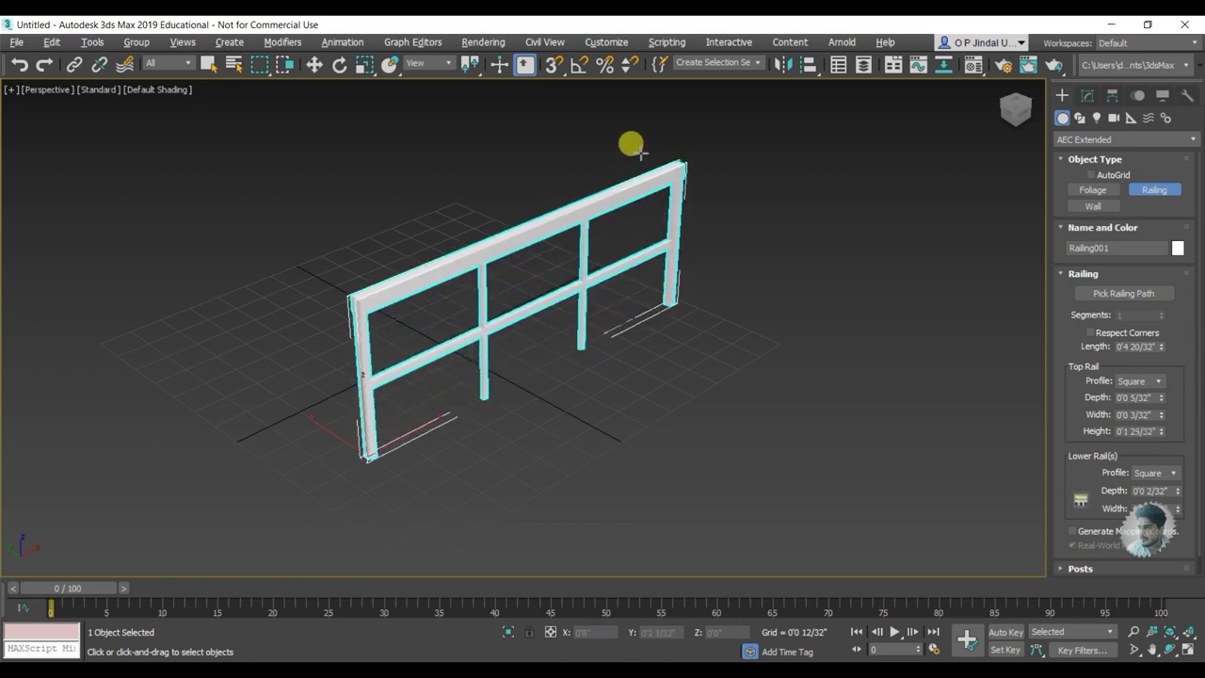
{"action": "right_click", "coordinate": [659, 169]}
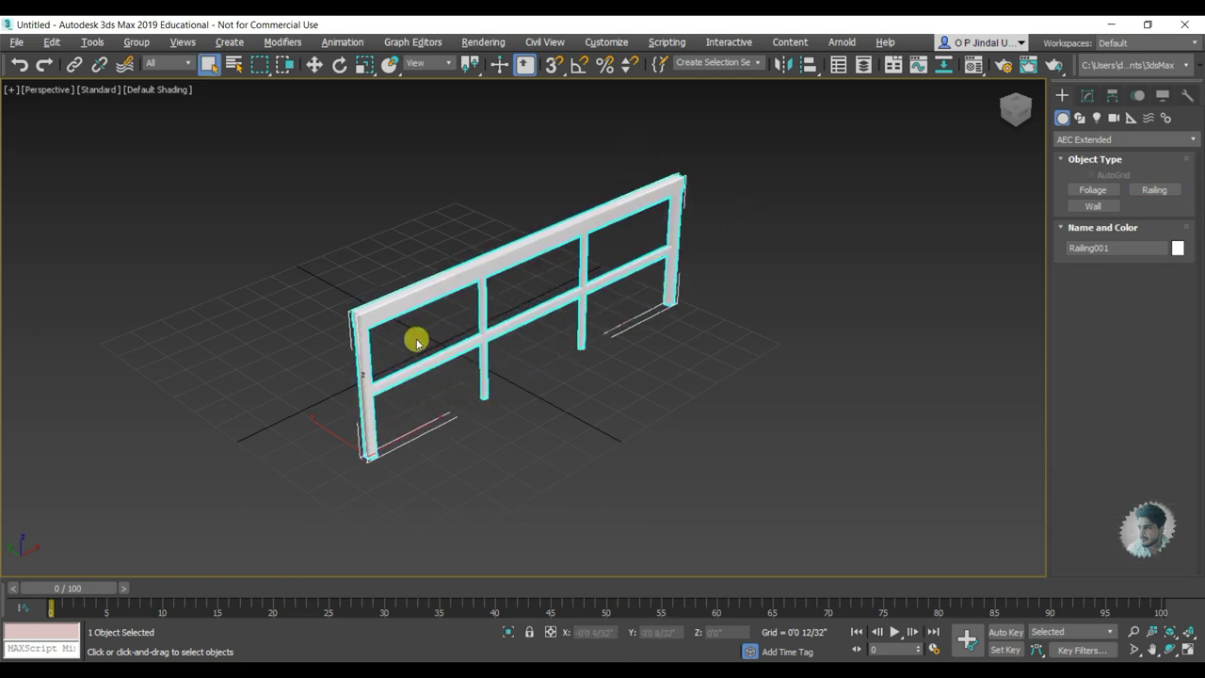
{"action": "scroll", "coordinate": [490, 335], "scroll_direction": "up", "scroll_amount": 2}
{"action": "scroll", "coordinate": [565, 332], "scroll_direction": "up", "scroll_amount": 2}
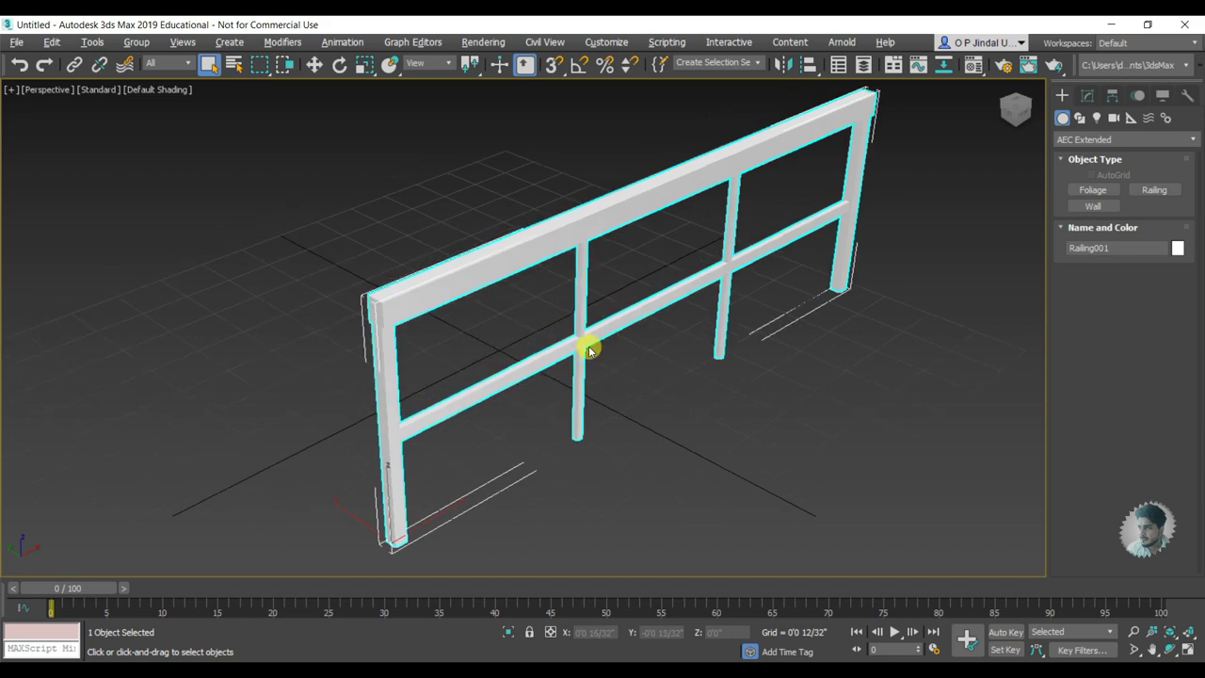
{"action": "mouse_move", "coordinate": [546, 337]}
{"action": "middle_mouse_down", "text": "alt"}
{"action": "mouse_move", "coordinate": [525, 325]}
{"action": "mouse_move", "coordinate": [571, 310]}
{"action": "mouse_move", "coordinate": [495, 304]}
{"action": "mouse_move", "coordinate": [501, 313]}
{"action": "middle_mouse_up", "text": "alt"}
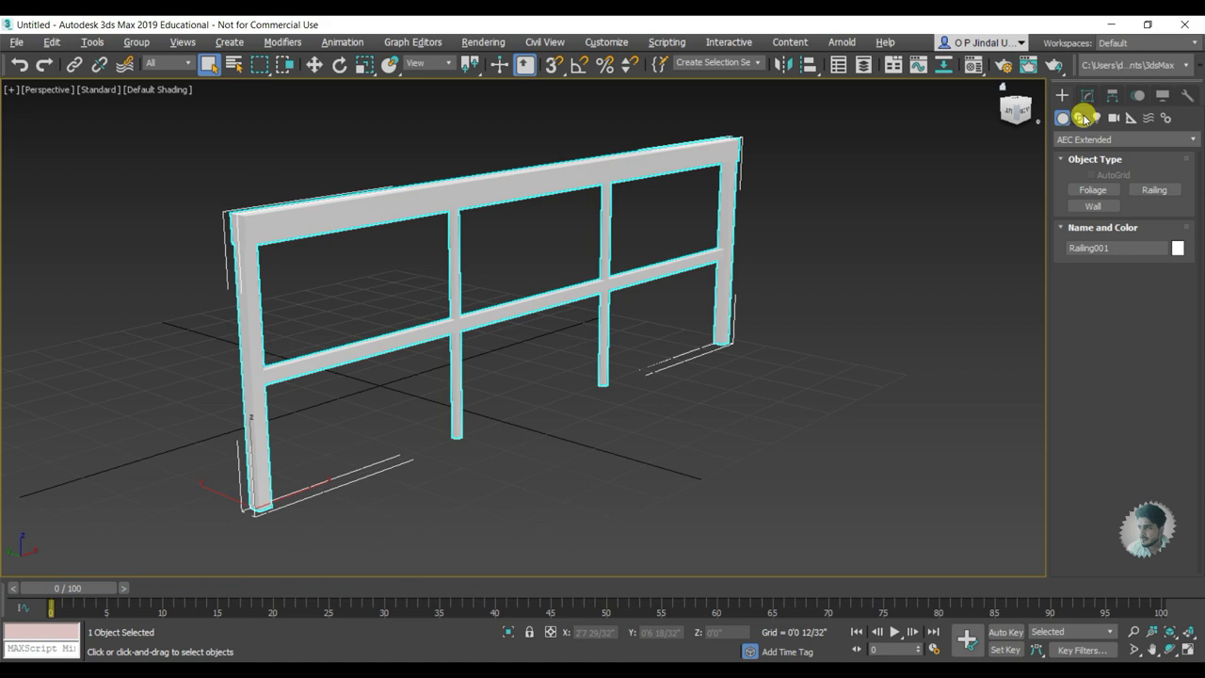
Bring up Railing001's parameters in the Modify panel and reframe the view.
{"action": "left_click", "coordinate": [1084, 117]}
{"action": "right_click", "coordinate": [1062, 111]}
{"action": "key", "text": "Escape"}
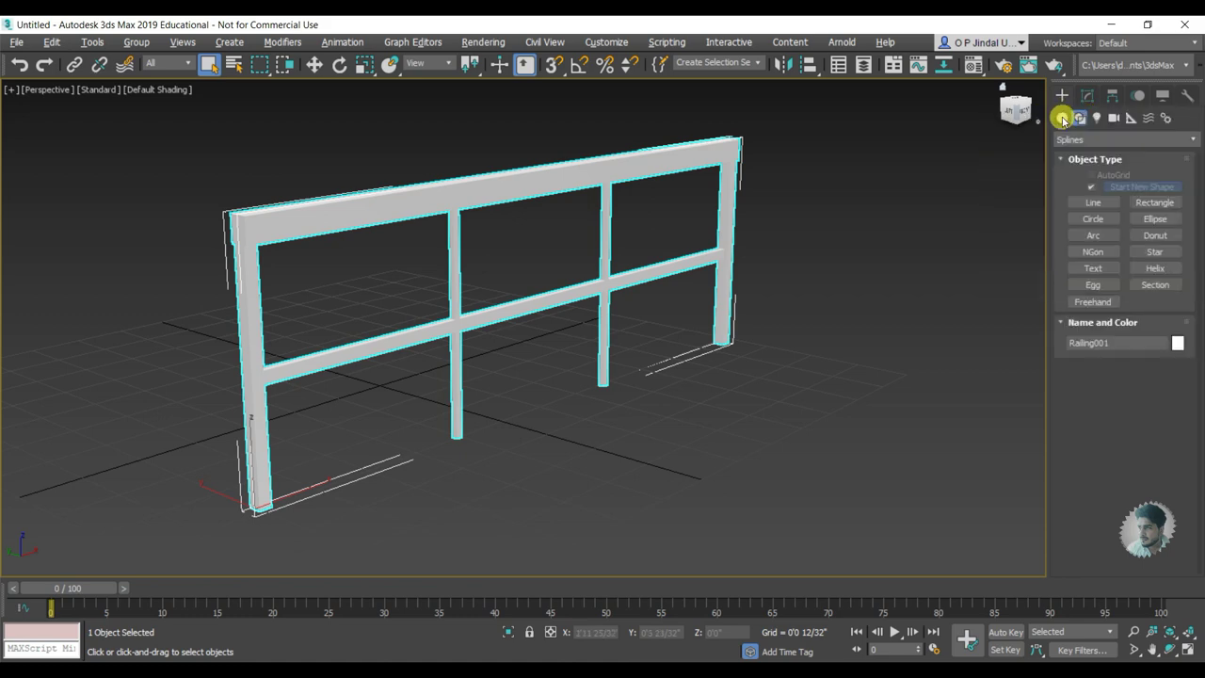
{"action": "left_click", "coordinate": [1087, 96]}
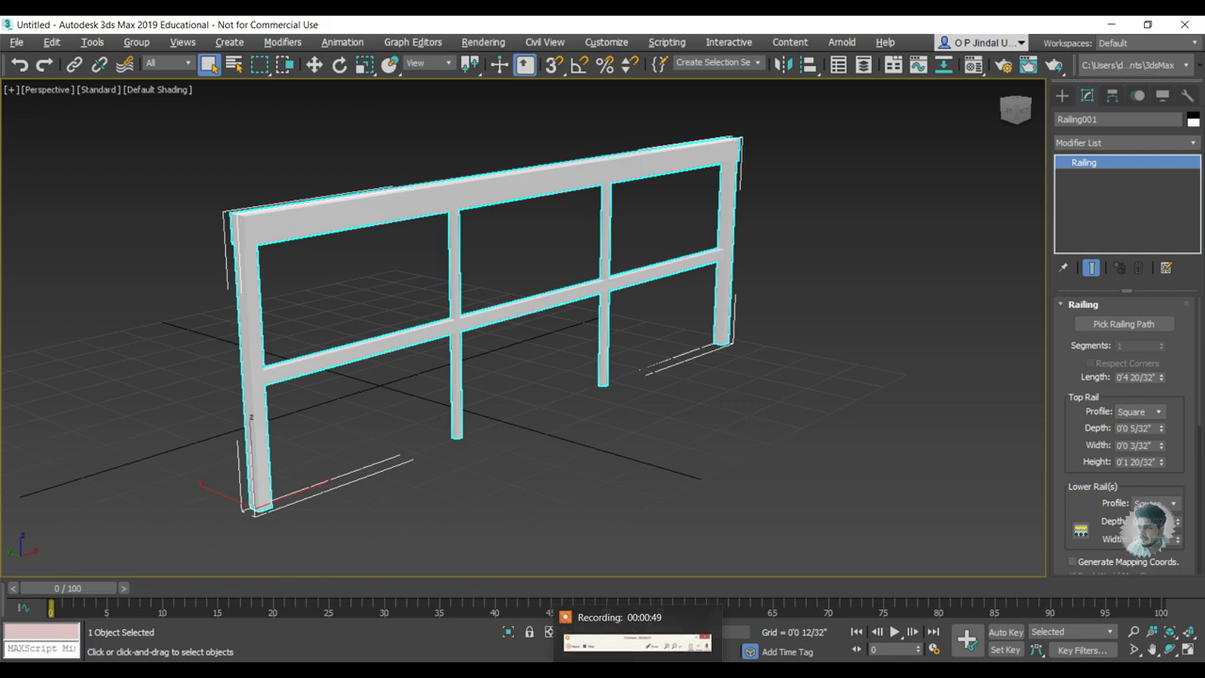
{"action": "middle_click_drag", "start_coordinate": [581, 312], "coordinate": [662, 296]}
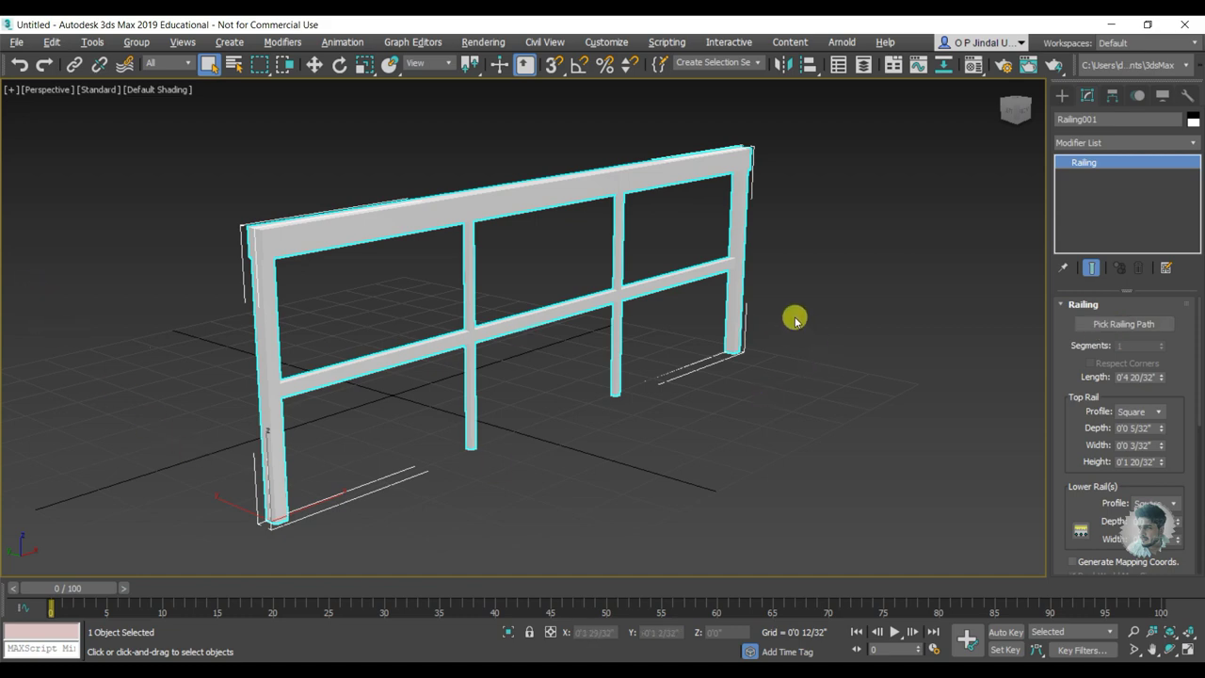
Set the railing Length to 0'6" and widen the command panel to two columns.
{"action": "left_click", "coordinate": [1089, 322]}
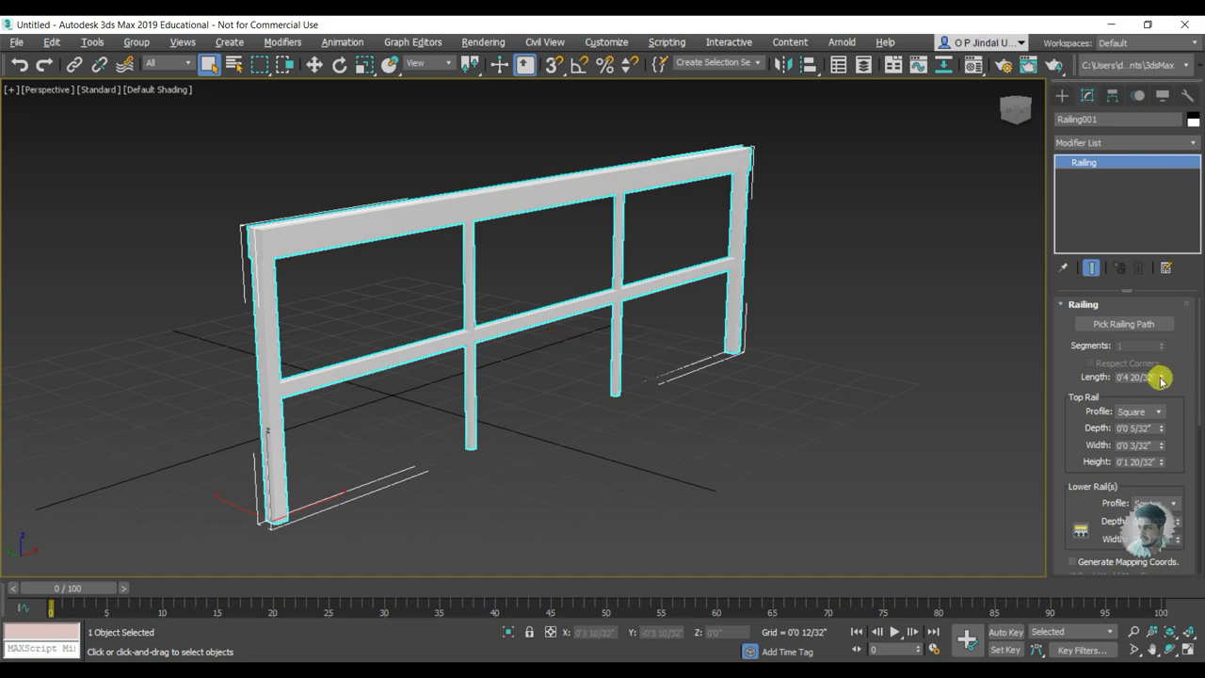
{"action": "left_click_drag", "start_coordinate": [1161, 379], "coordinate": [1157, 345]}
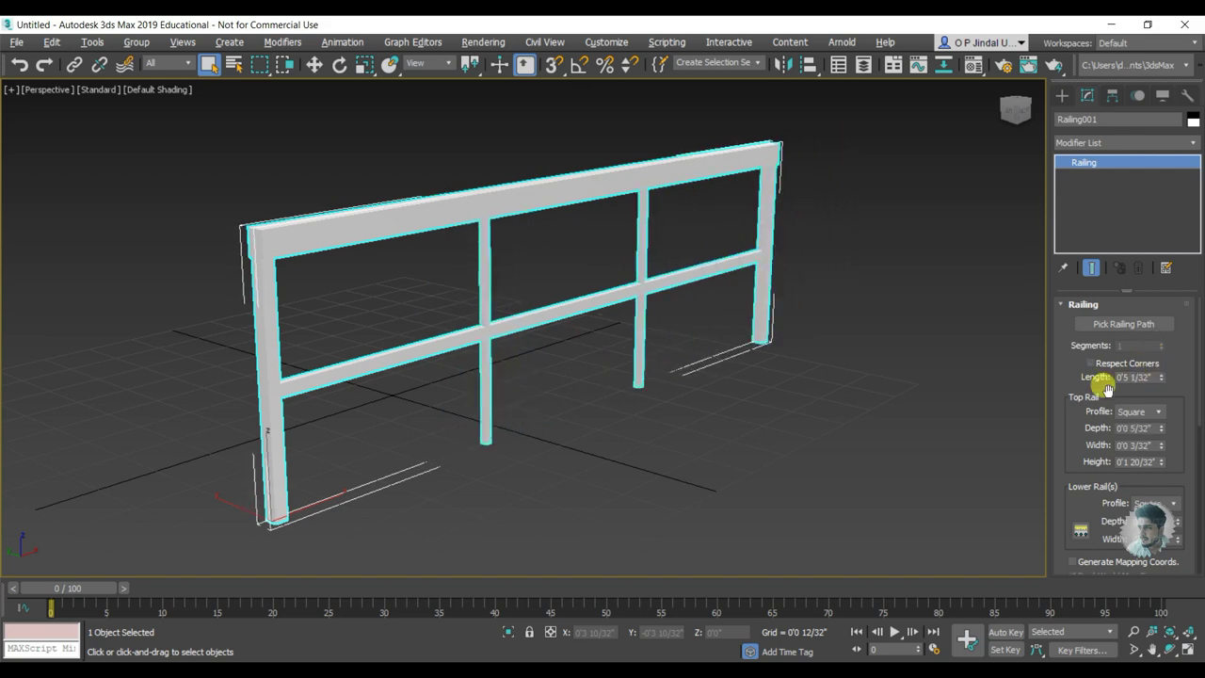
{"action": "left_click_drag", "start_coordinate": [1041, 376], "coordinate": [901, 377]}
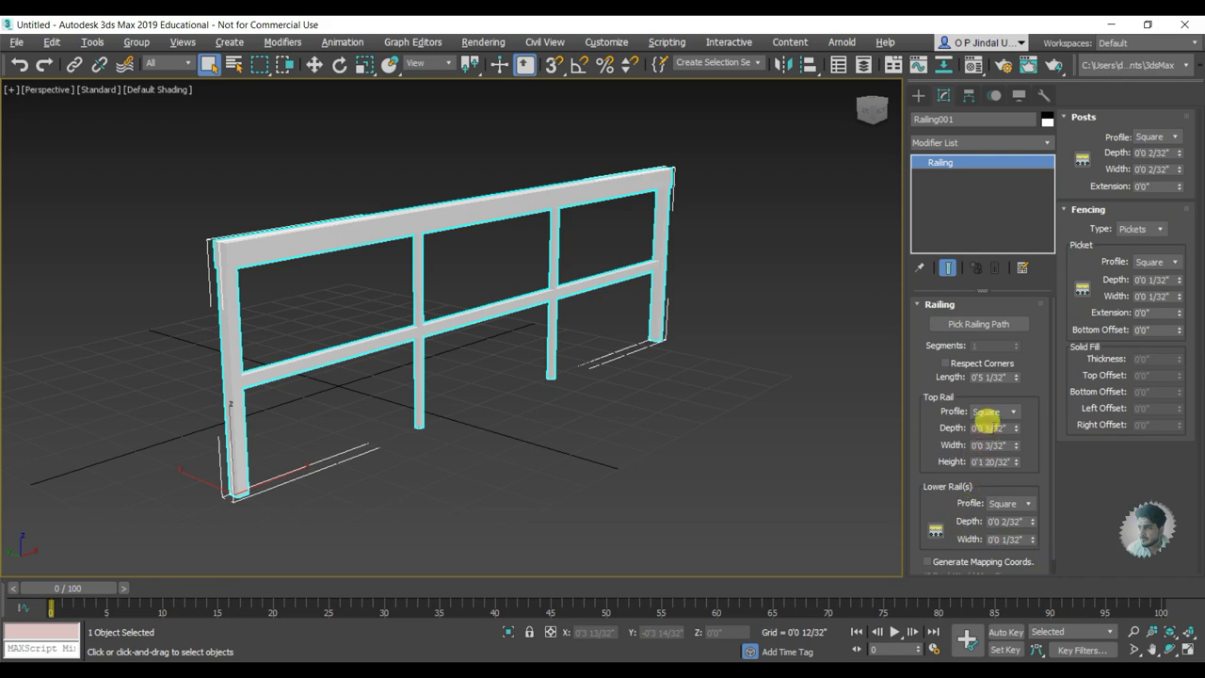
{"action": "left_click_drag", "start_coordinate": [1013, 380], "coordinate": [1017, 320]}
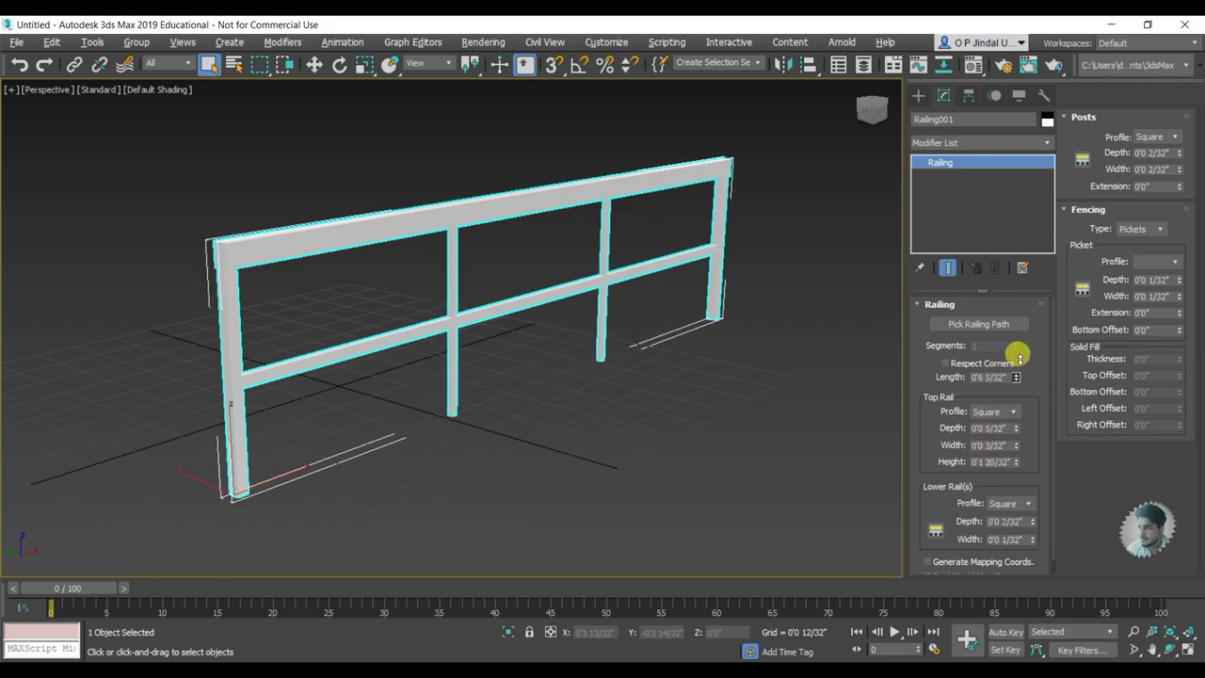
{"action": "middle_click_drag", "start_coordinate": [471, 345], "coordinate": [479, 344], "text": "alt"}
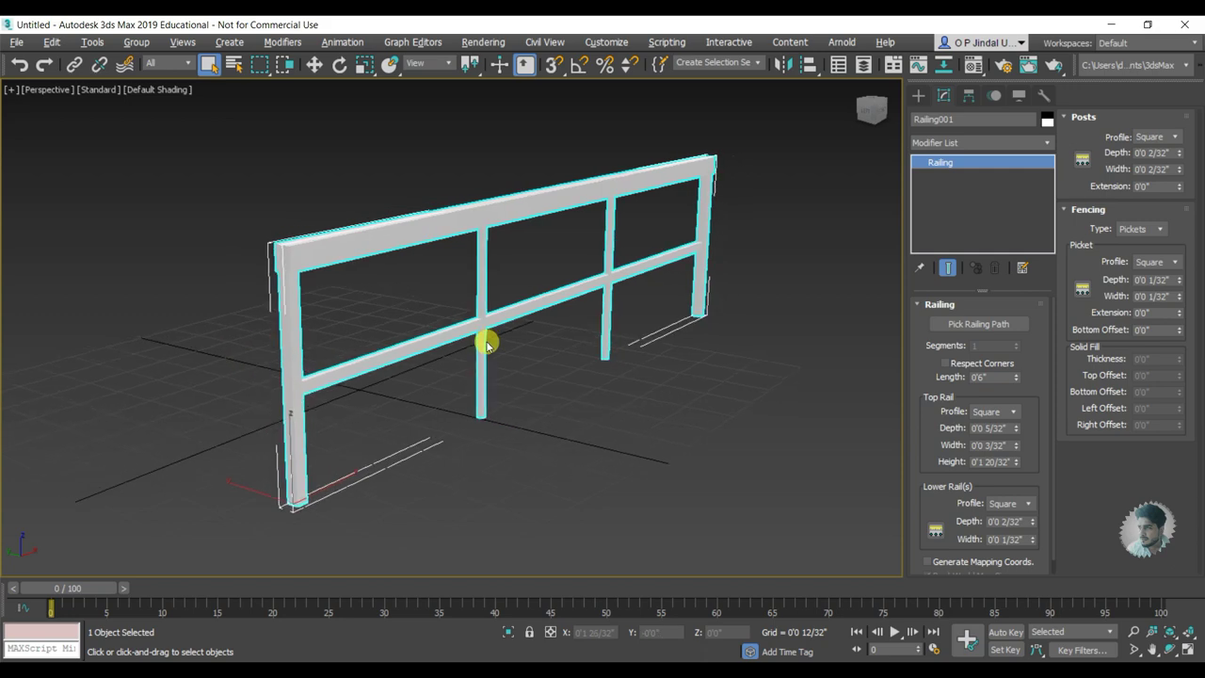
{"action": "scroll", "coordinate": [339, 323], "scroll_direction": "up", "scroll_amount": 4}
Change the perspective viewport shading from Standard to High Quality.
{"action": "left_click", "coordinate": [99, 92]}
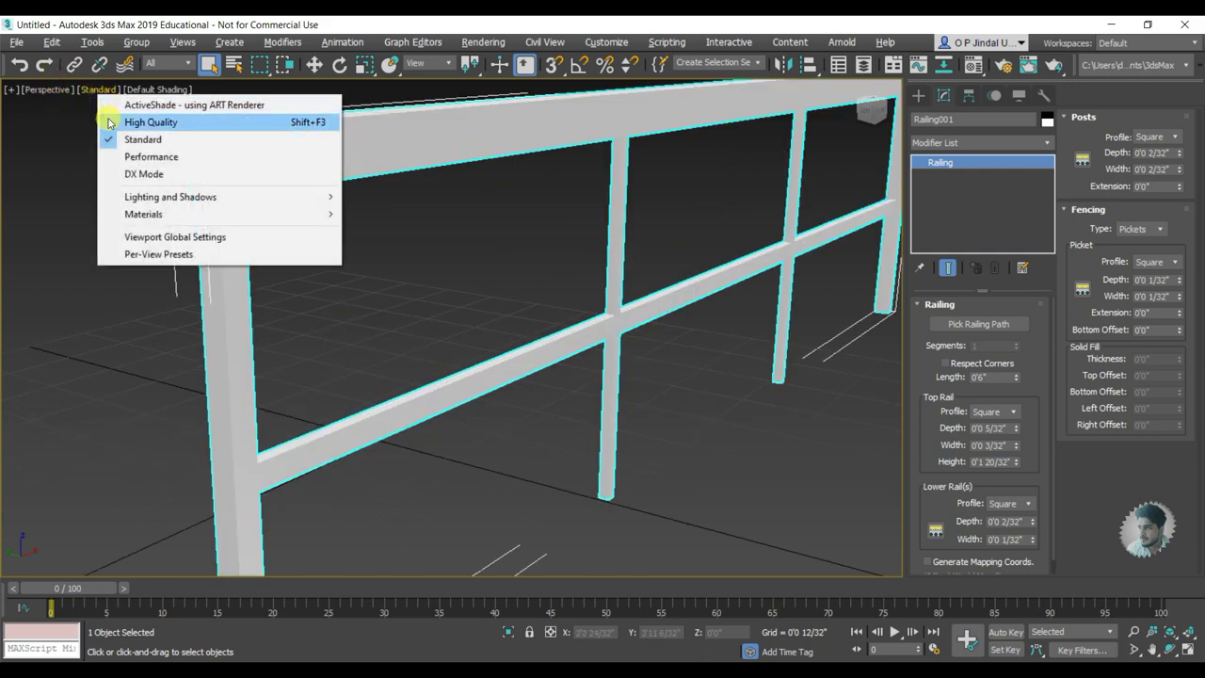
{"action": "left_click", "coordinate": [202, 119]}
{"action": "scroll", "coordinate": [578, 349], "scroll_direction": "down", "scroll_amount": 2}
{"action": "scroll", "coordinate": [498, 395], "scroll_direction": "down", "scroll_amount": 3}
{"action": "scroll", "coordinate": [532, 330], "scroll_direction": "down", "scroll_amount": 2}
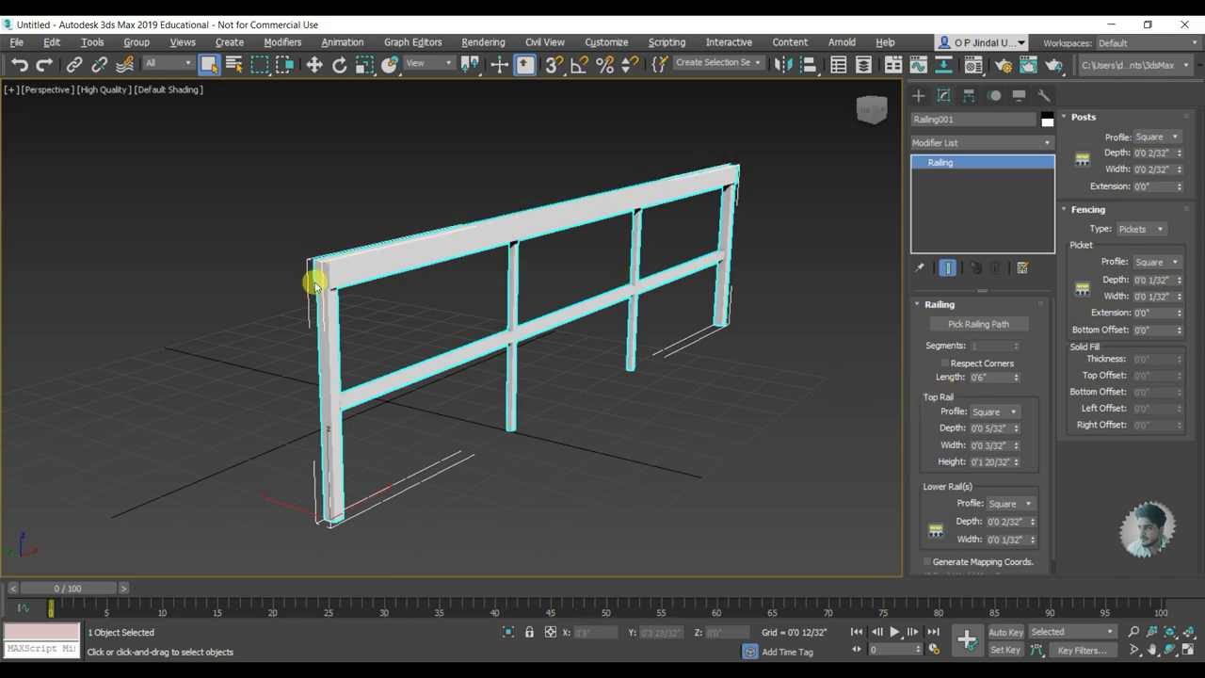
Try (none) and Round top rail profiles, adjusting the top rail depth and height.
{"action": "left_click", "coordinate": [992, 412]}
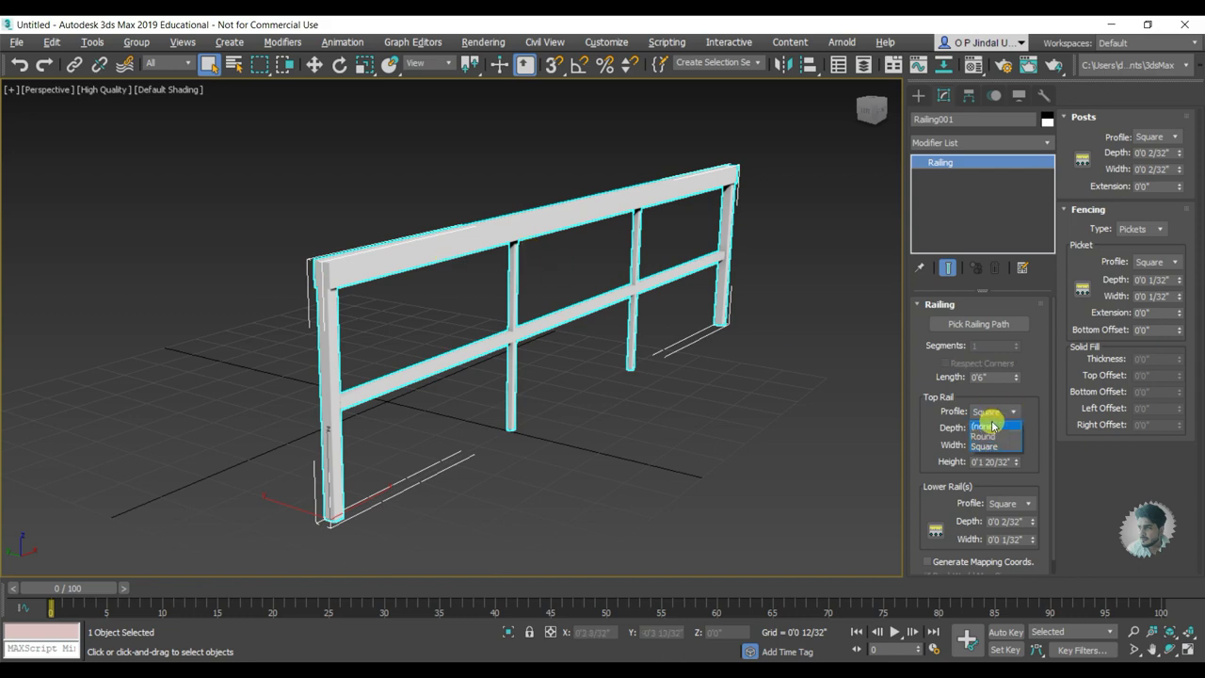
{"action": "left_click", "coordinate": [993, 426]}
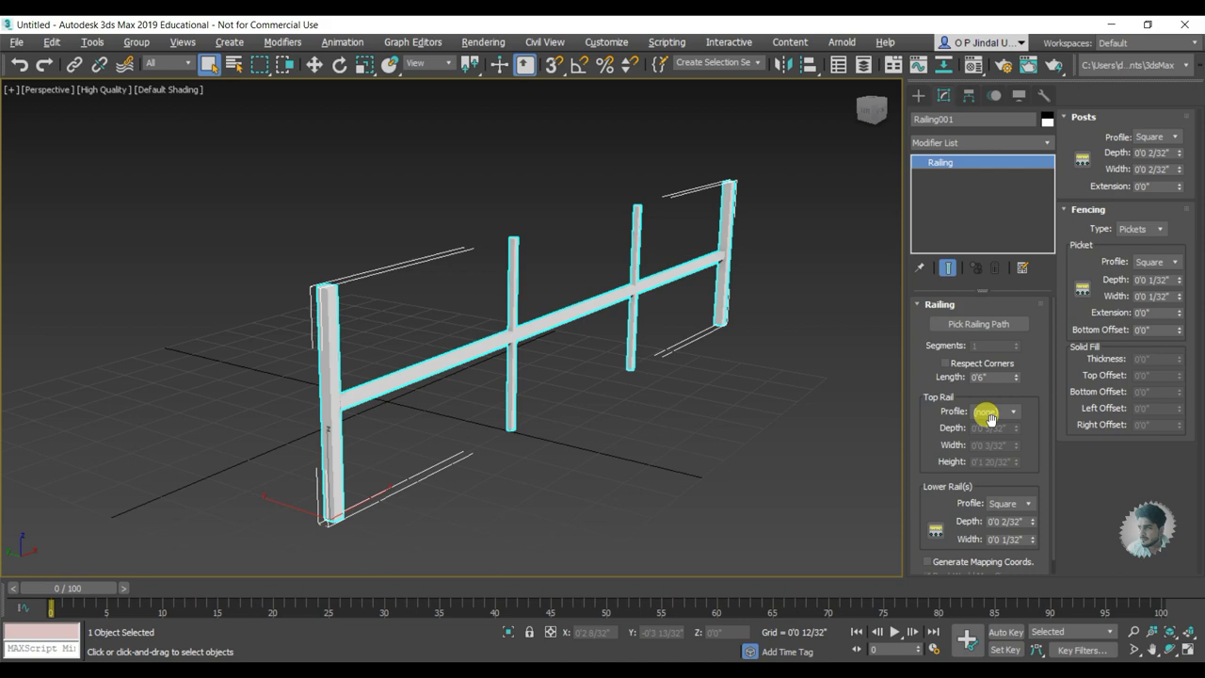
{"action": "left_click", "coordinate": [992, 415]}
{"action": "left_click", "coordinate": [985, 429]}
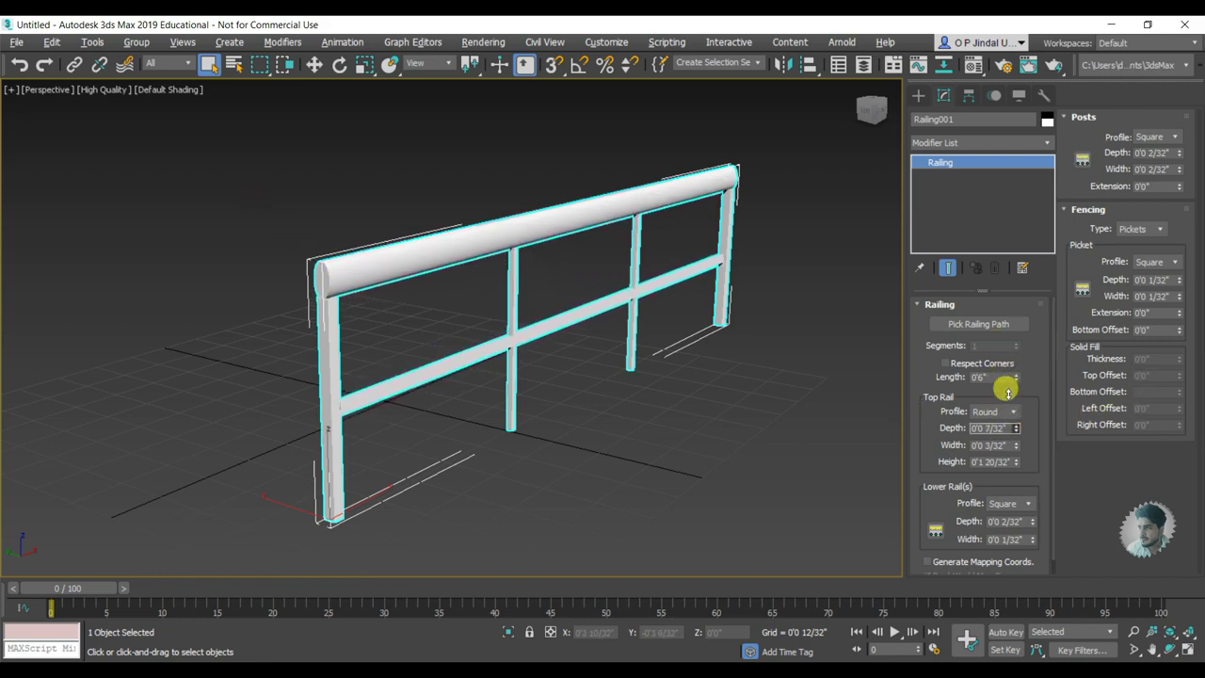
{"action": "left_click", "coordinate": [1013, 426]}
{"action": "left_click_drag", "start_coordinate": [1014, 427], "coordinate": [1014, 388]}
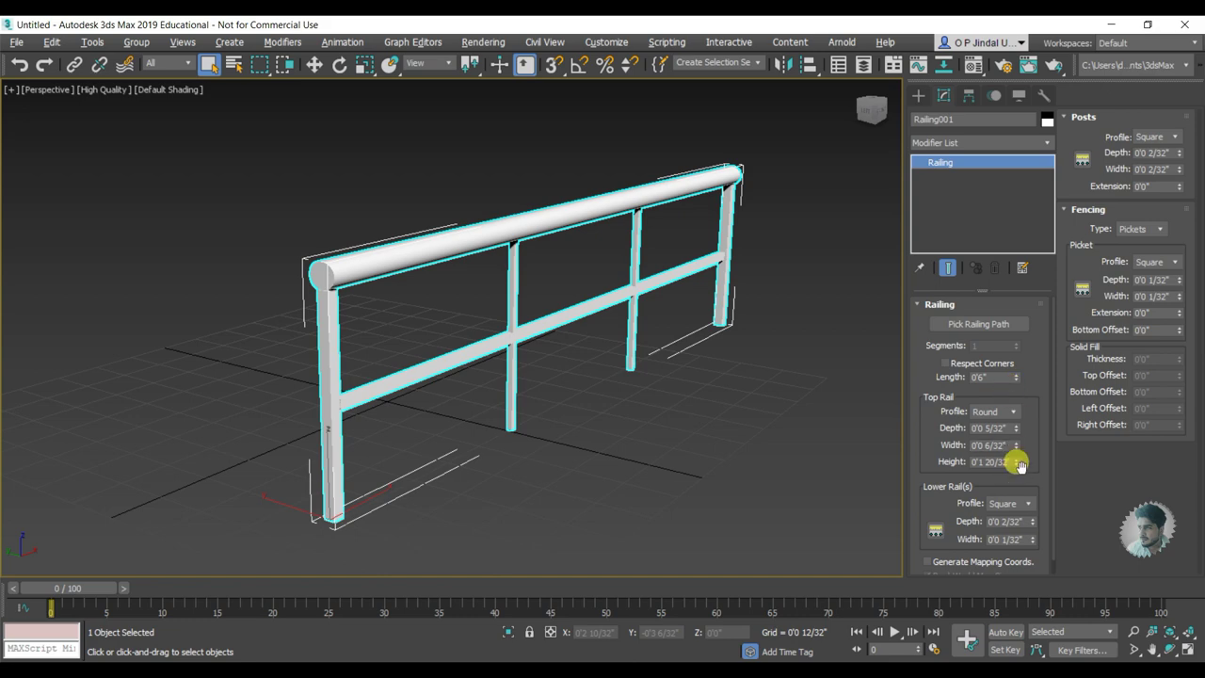
{"action": "mouse_move", "coordinate": [1017, 466]}
{"action": "left_mouse_down"}
{"action": "mouse_move", "coordinate": [1007, 412]}
{"action": "mouse_move", "coordinate": [1004, 449]}
{"action": "mouse_move", "coordinate": [1006, 435]}
{"action": "left_mouse_up"}
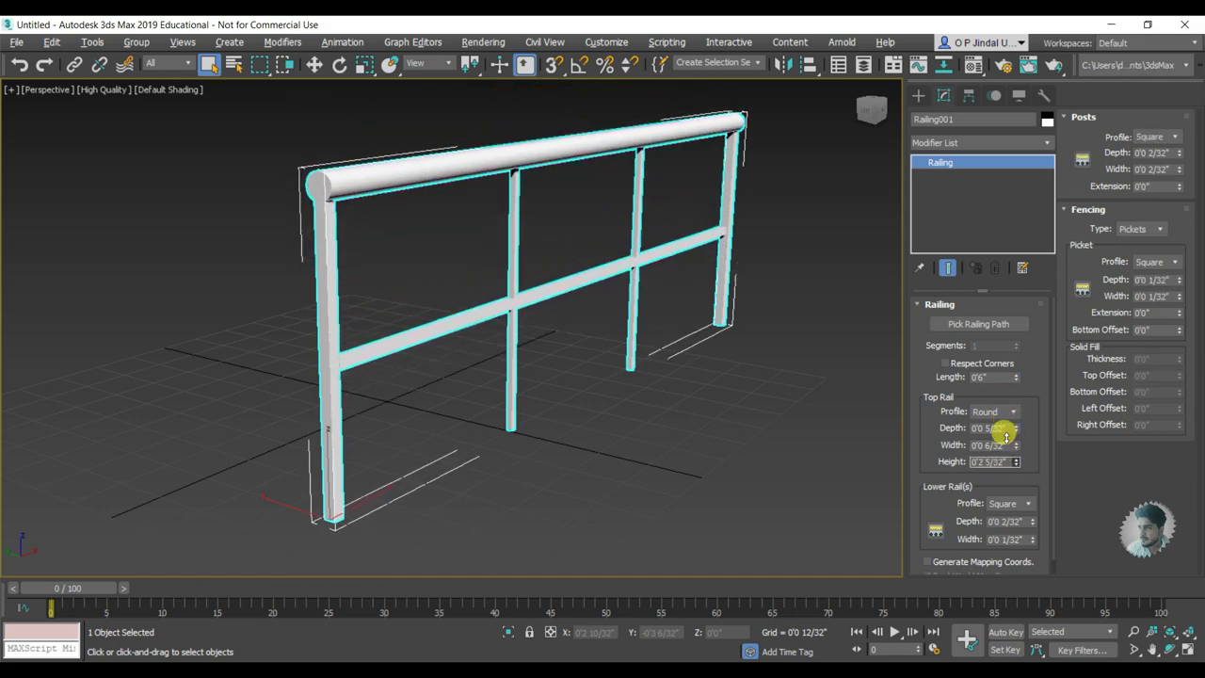
Make the top rail Square, 0'0 7/32" deep, 0'0 9/32" wide, 0'2 10/32" high.
{"action": "left_click", "coordinate": [1010, 411]}
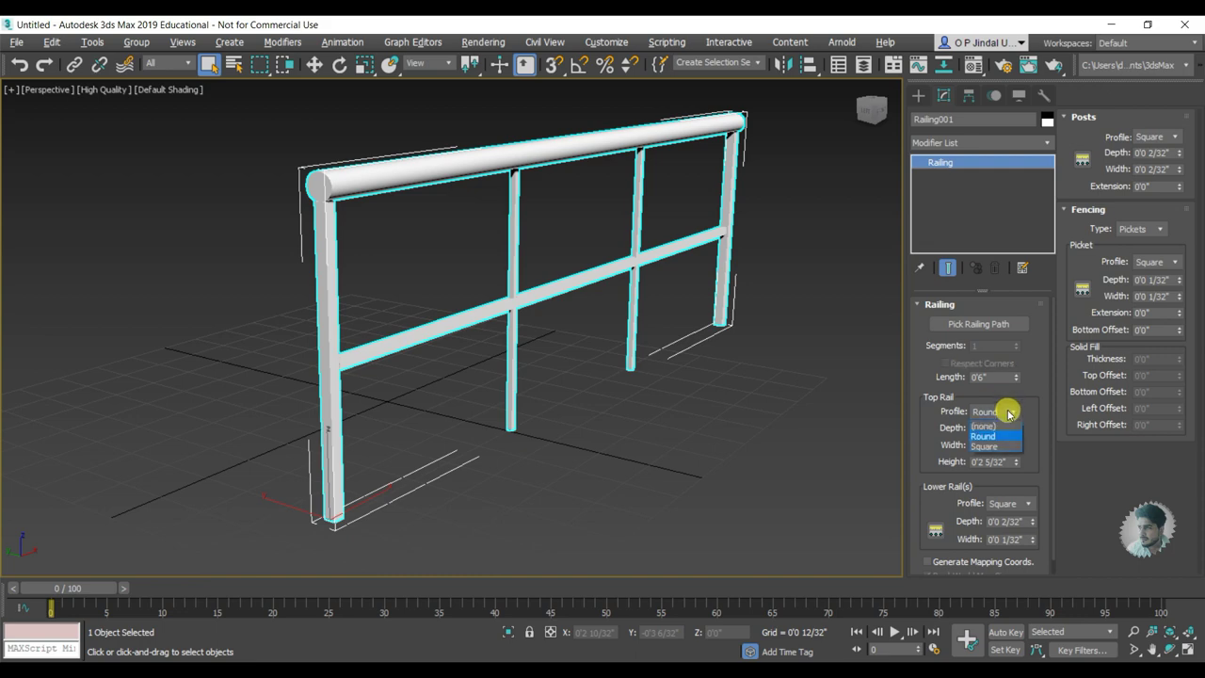
{"action": "left_click", "coordinate": [1000, 446]}
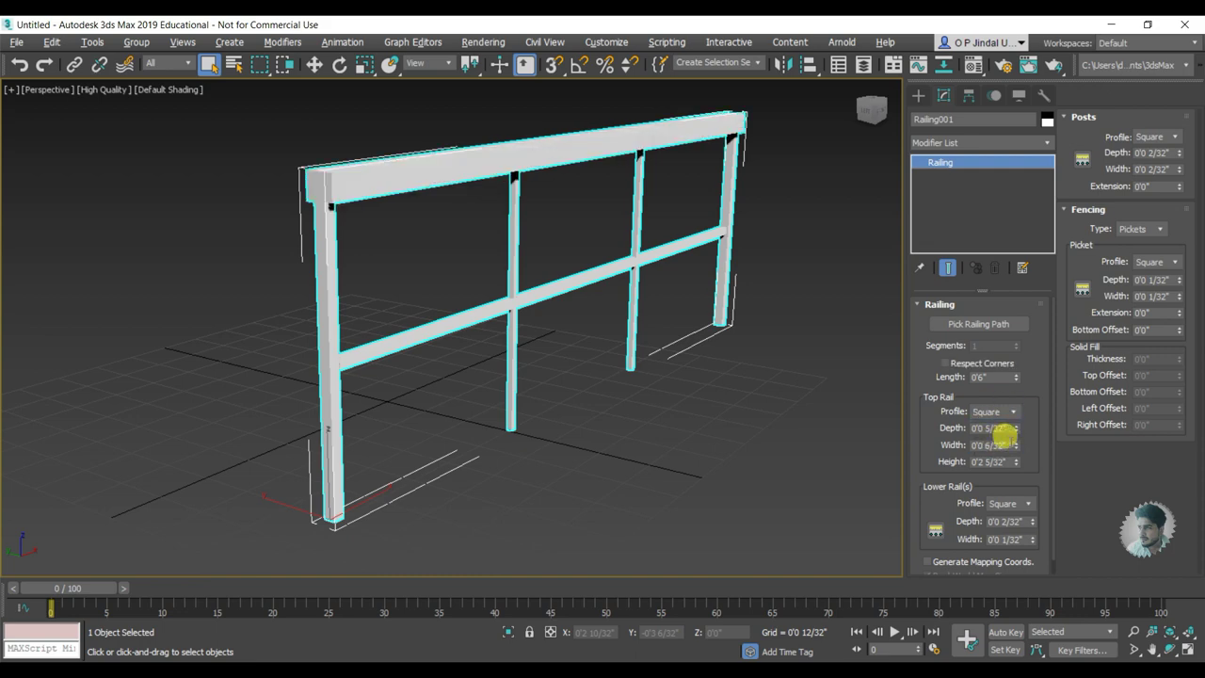
{"action": "left_click_drag", "start_coordinate": [1017, 431], "coordinate": [1011, 388]}
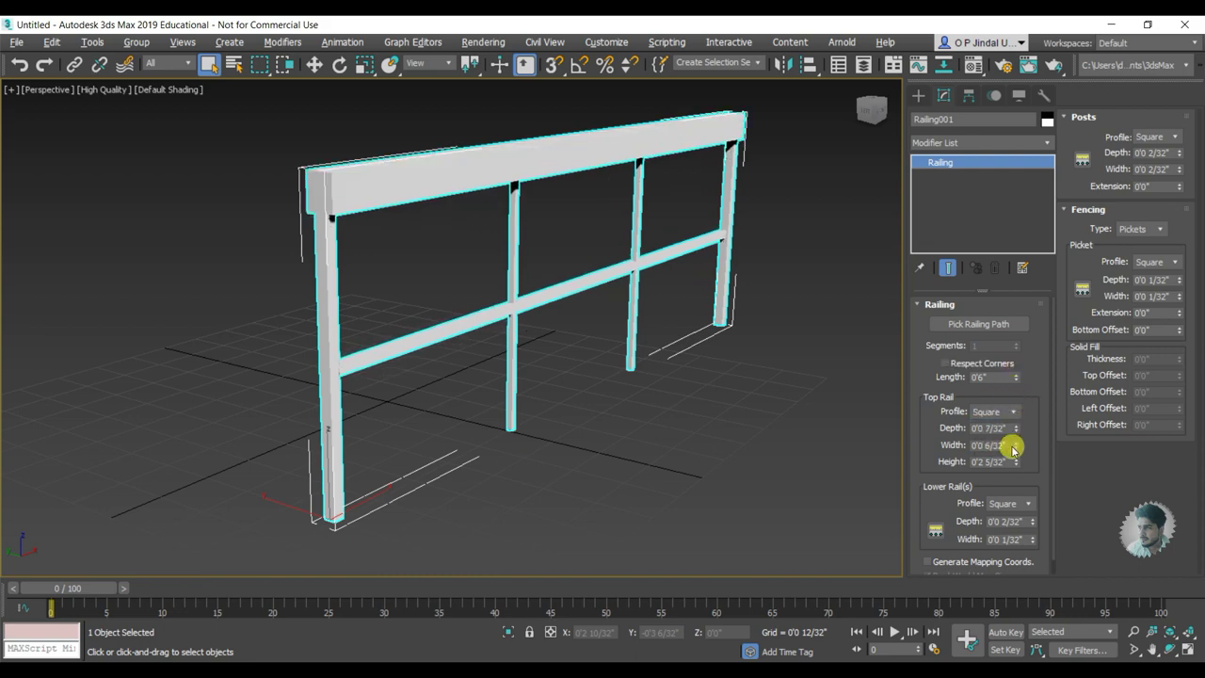
{"action": "left_click_drag", "start_coordinate": [1017, 450], "coordinate": [1001, 323]}
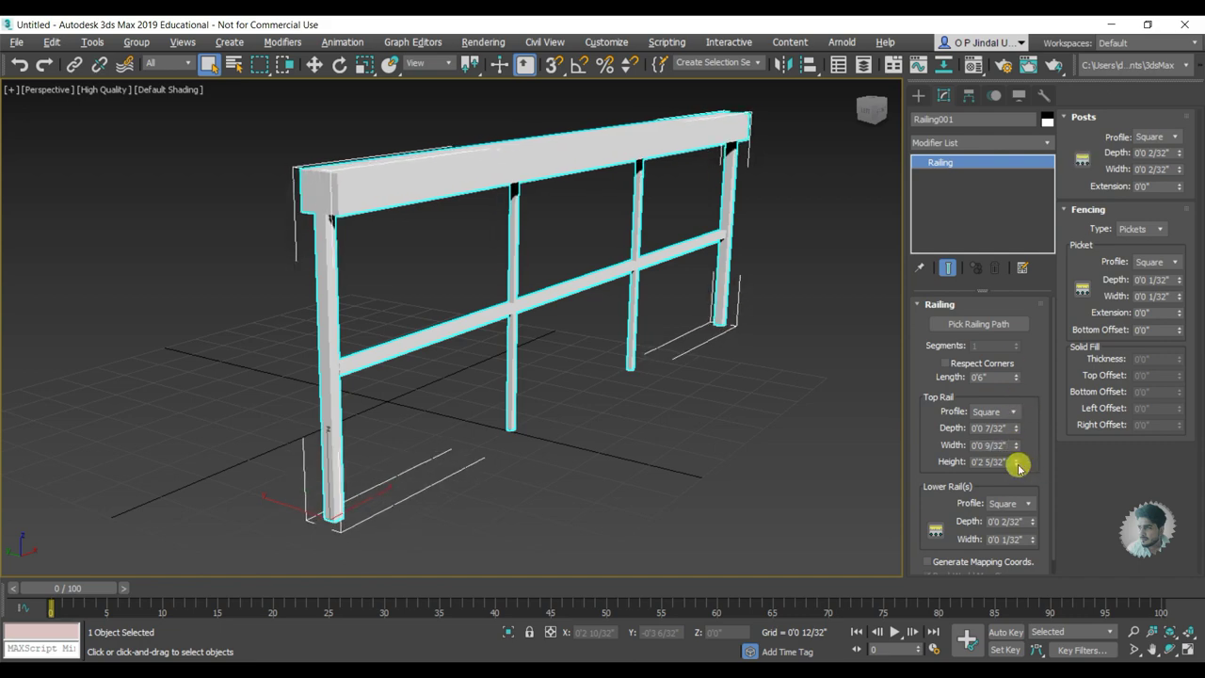
{"action": "left_click_drag", "start_coordinate": [1015, 459], "coordinate": [1011, 446]}
{"action": "scroll", "coordinate": [476, 296], "scroll_direction": "up", "scroll_amount": 1}
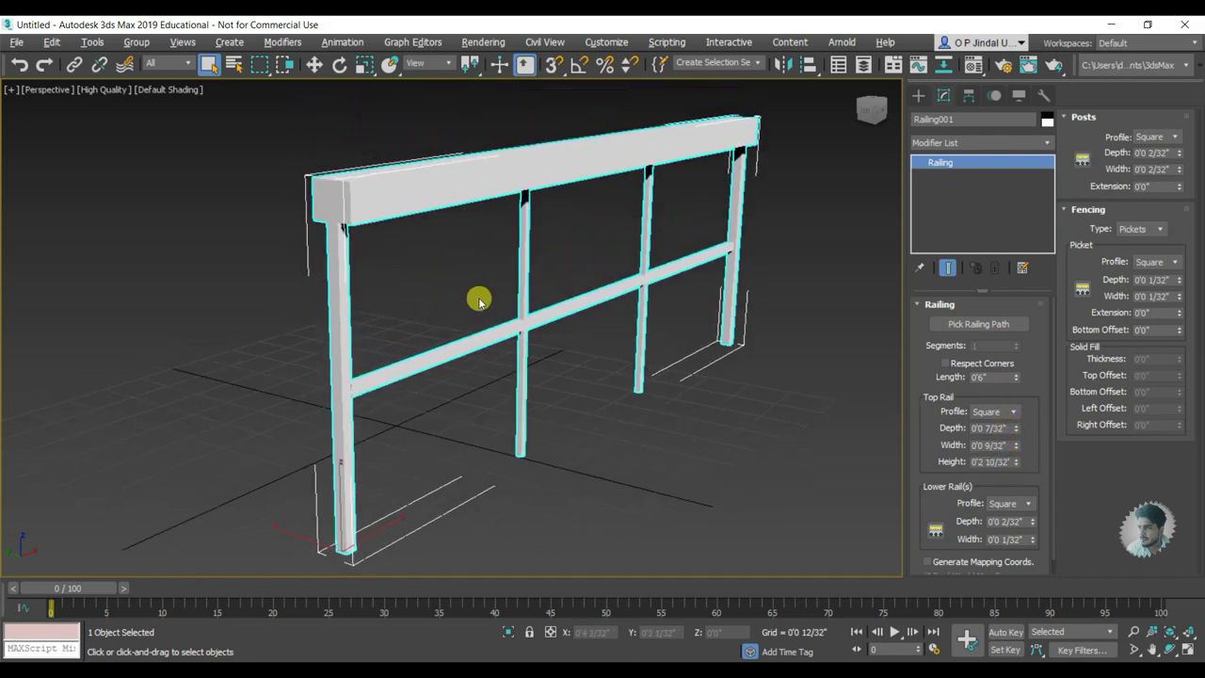
{"action": "scroll", "coordinate": [558, 311], "scroll_direction": "down", "scroll_amount": 1}
{"action": "scroll", "coordinate": [558, 311], "scroll_direction": "up", "scroll_amount": 2}
{"action": "scroll", "coordinate": [559, 306], "scroll_direction": "down", "scroll_amount": 1}
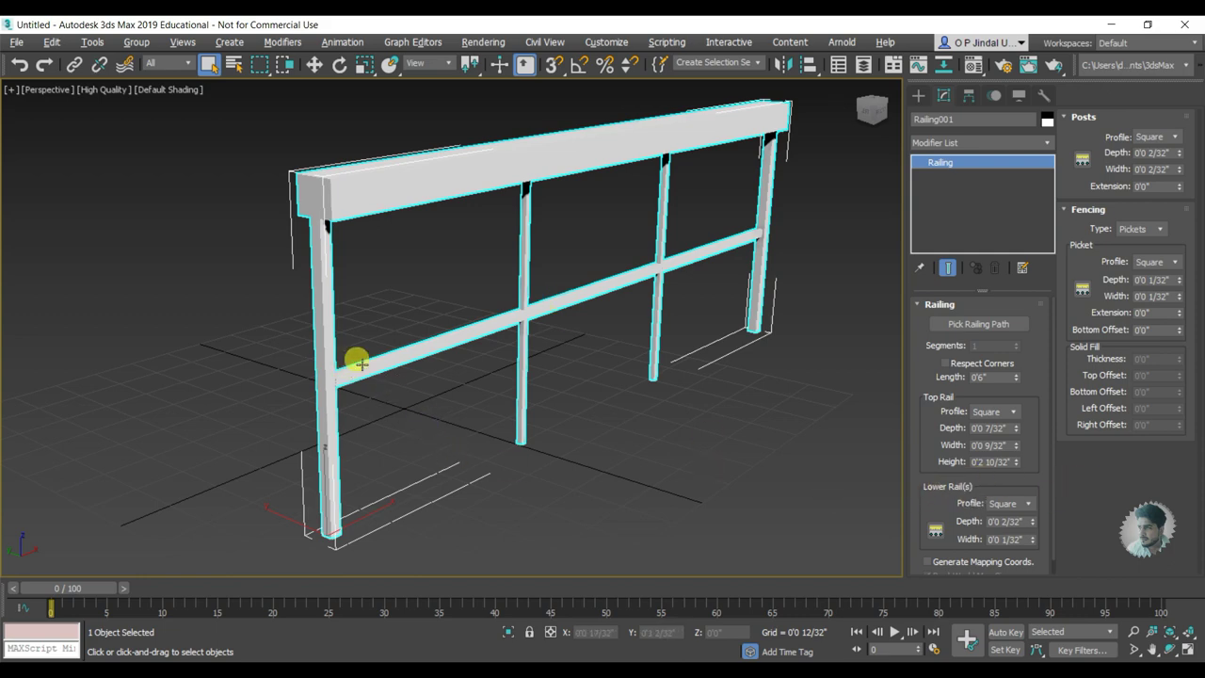
Try (none) then Square for the lower rail profile, showing edged faces with F4.
{"action": "left_click", "coordinate": [1009, 503]}
{"action": "left_click", "coordinate": [1000, 518]}
{"action": "left_click", "coordinate": [1006, 502]}
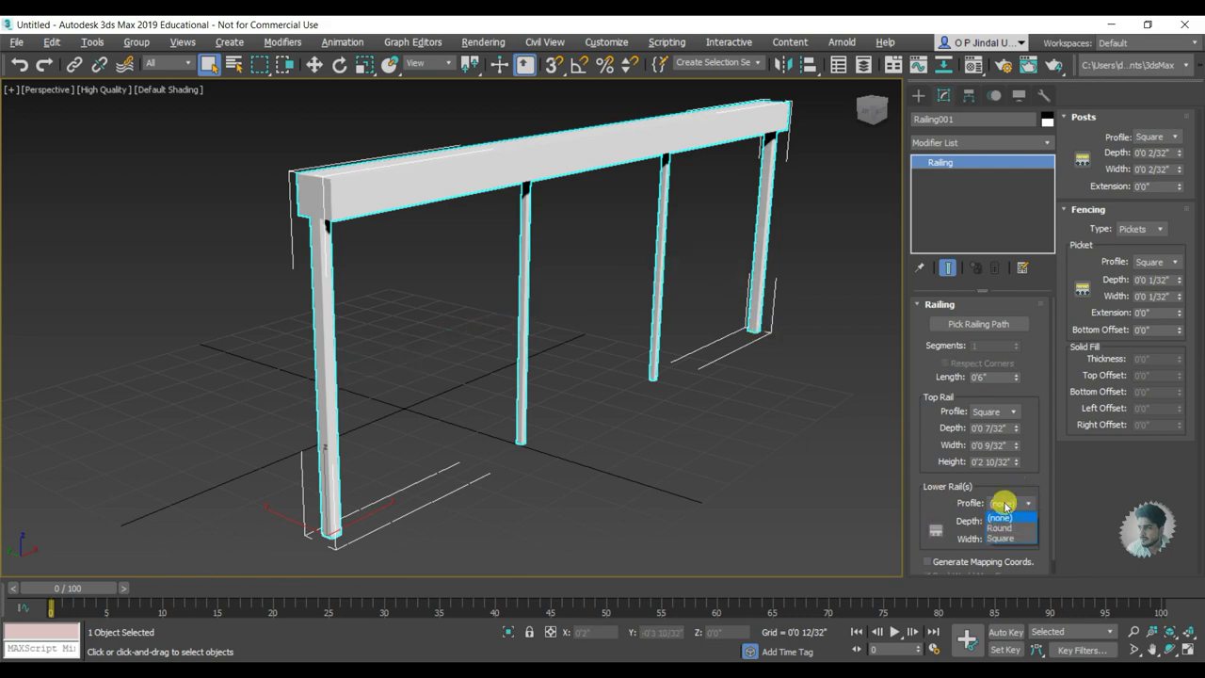
{"action": "left_click", "coordinate": [1000, 536]}
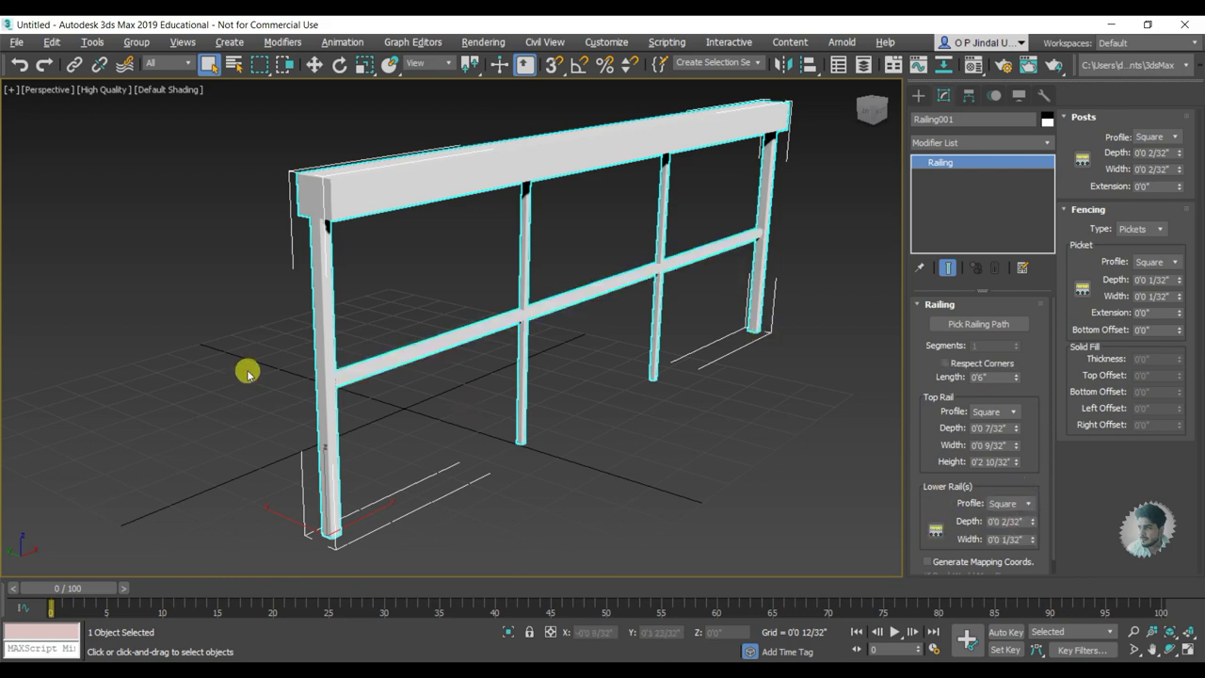
{"action": "scroll", "coordinate": [335, 382], "scroll_direction": "up", "scroll_amount": 5}
{"action": "middle_click_drag", "start_coordinate": [476, 381], "coordinate": [396, 380]}
{"action": "scroll", "coordinate": [407, 398], "scroll_direction": "down", "scroll_amount": 5}
{"action": "key", "text": "F4"}
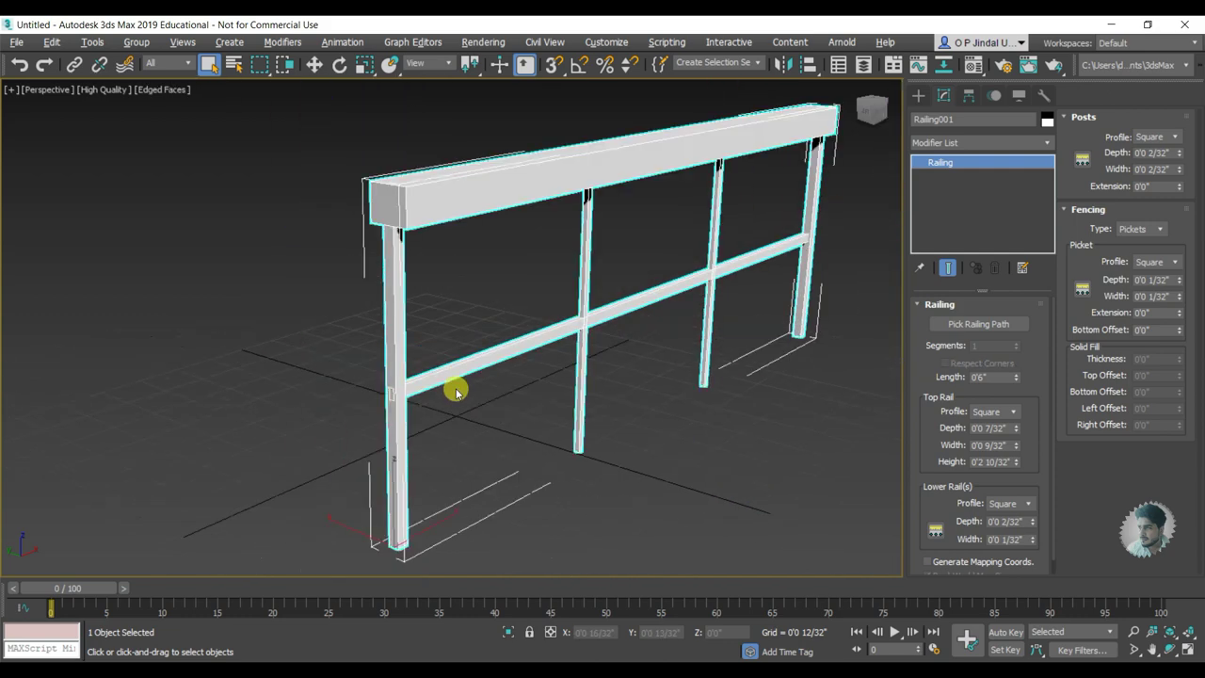
Try a Round lower rail, then return to Square with 0'0 3/32" depth.
{"action": "left_click", "coordinate": [1007, 505]}
{"action": "left_click", "coordinate": [1022, 507]}
{"action": "left_click", "coordinate": [1004, 520]}
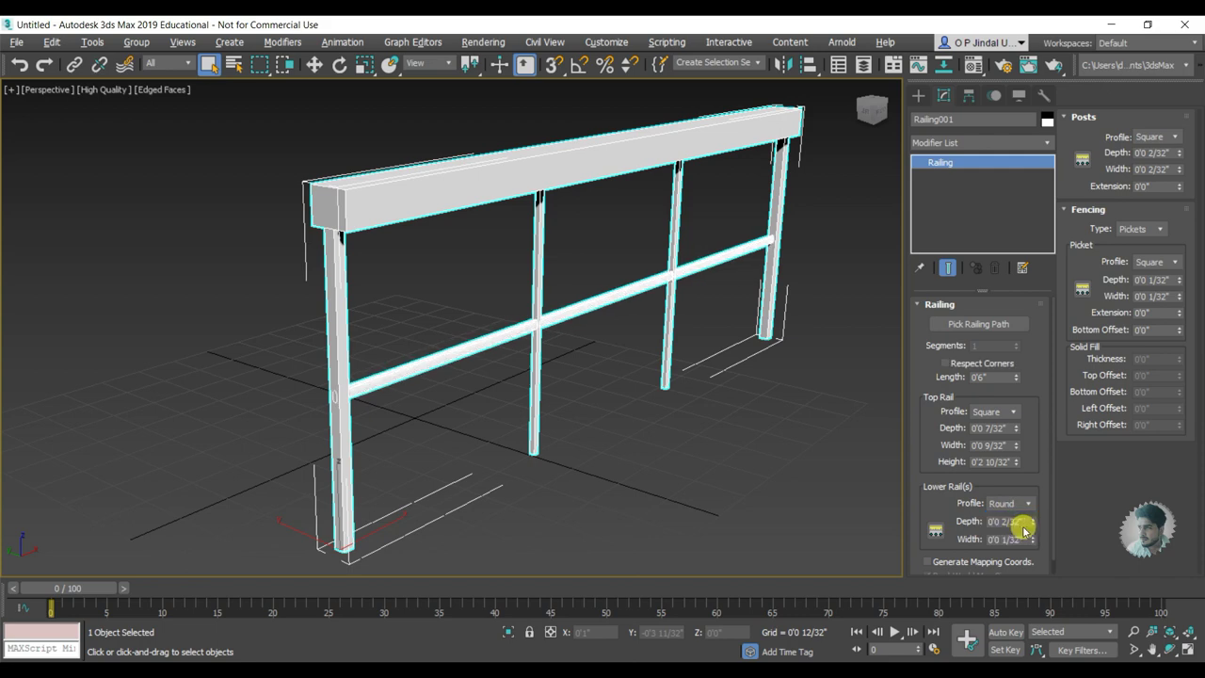
{"action": "mouse_move", "coordinate": [1032, 522]}
{"action": "left_mouse_down"}
{"action": "mouse_move", "coordinate": [1022, 433]}
{"action": "mouse_move", "coordinate": [1023, 511]}
{"action": "left_mouse_up"}
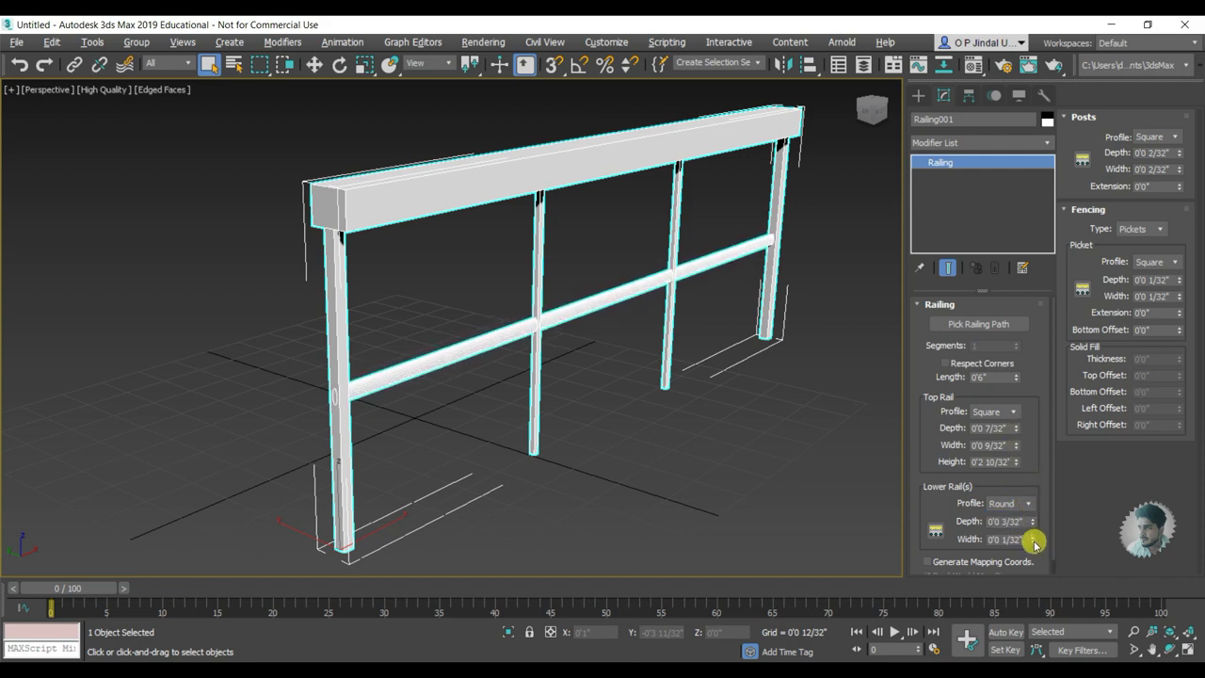
{"action": "left_click", "coordinate": [1017, 504]}
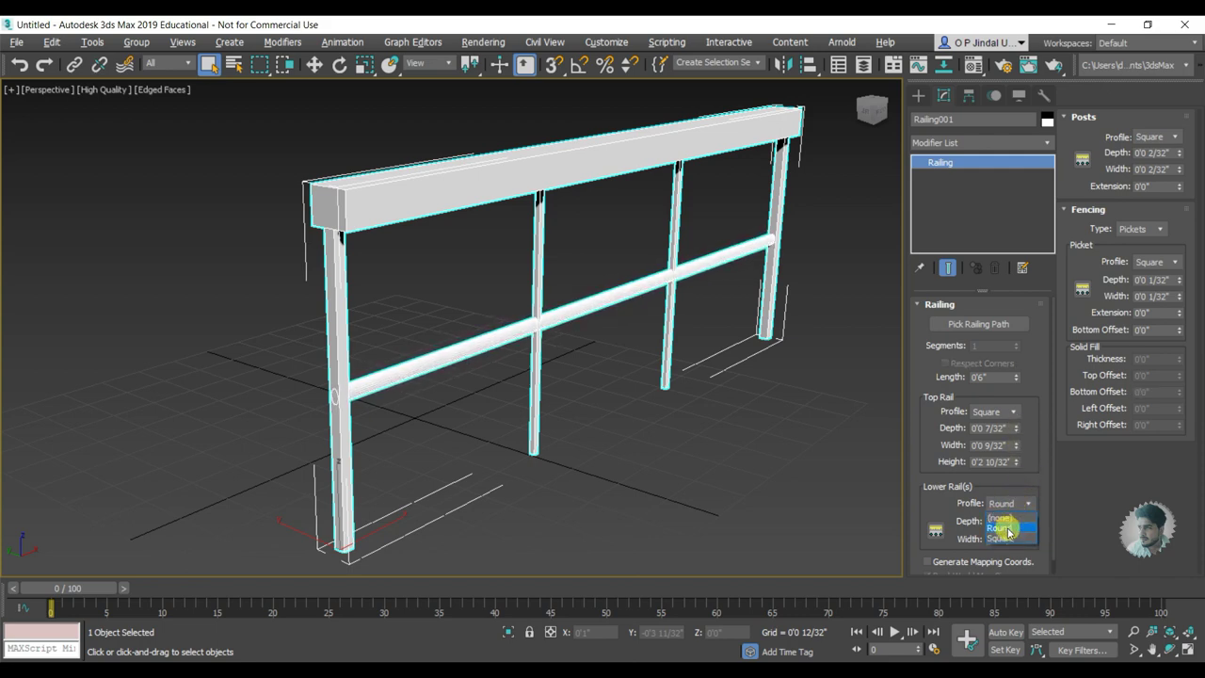
{"action": "left_click", "coordinate": [1009, 538]}
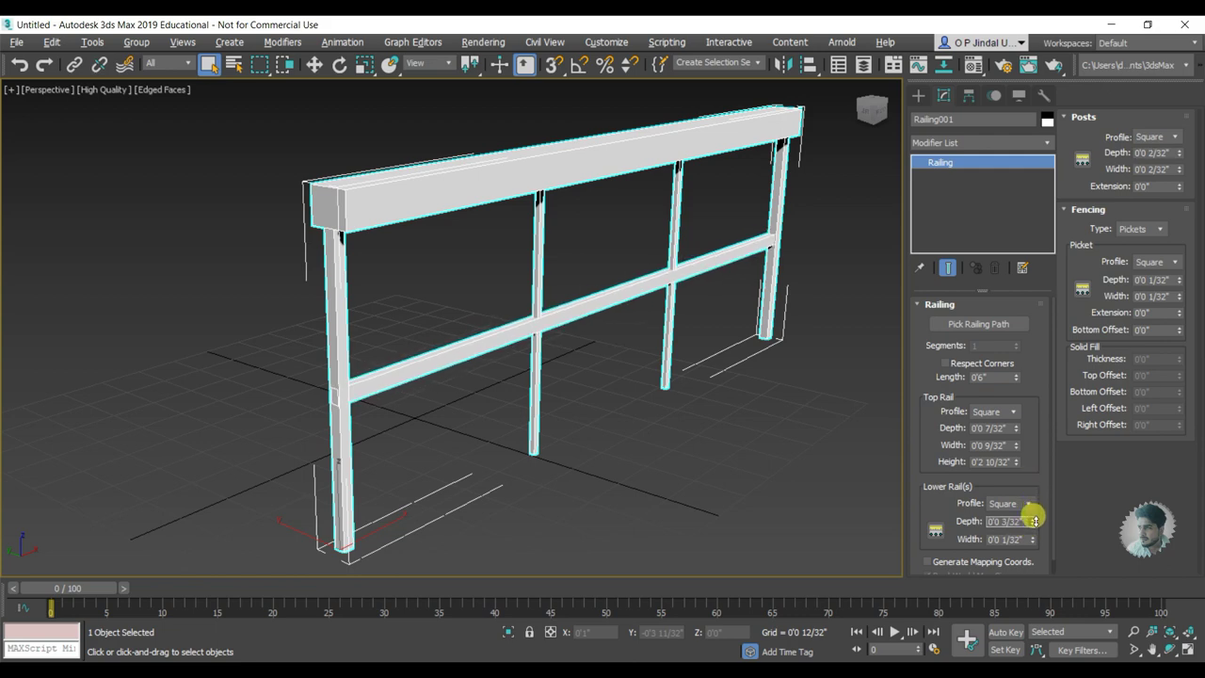
{"action": "left_click_drag", "start_coordinate": [1033, 540], "coordinate": [1032, 523]}
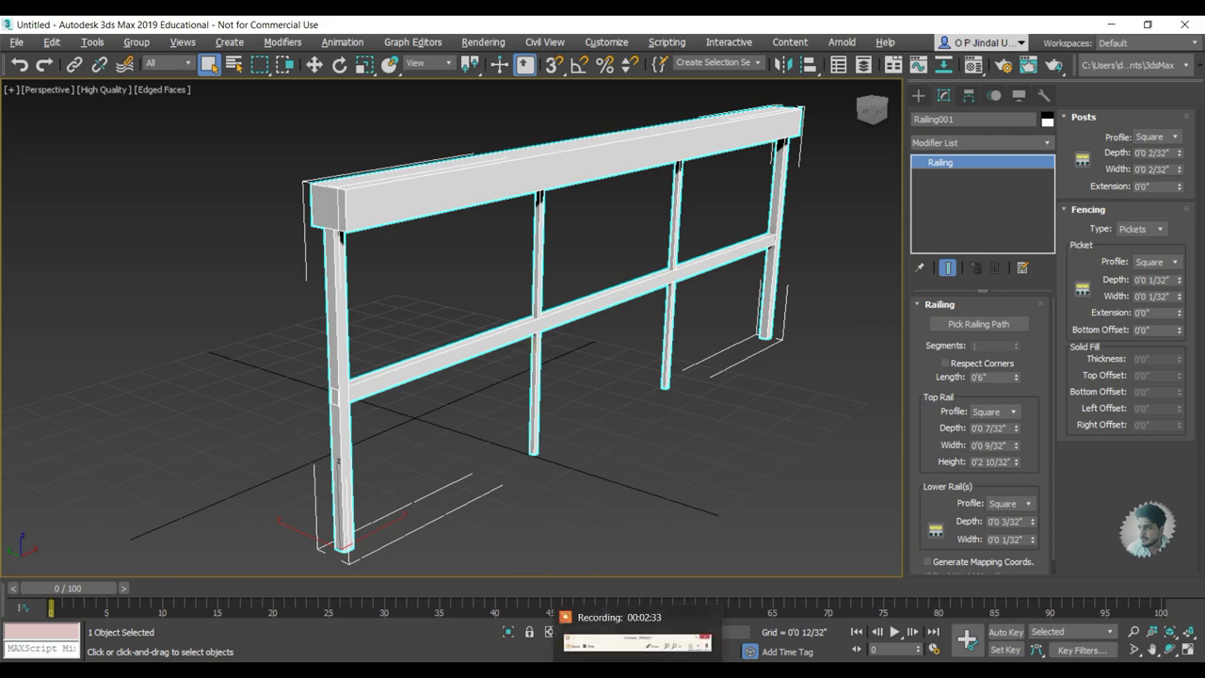
Open Lower Rail Spacing and set the number of lower rails to two.
{"action": "left_click", "coordinate": [935, 535]}
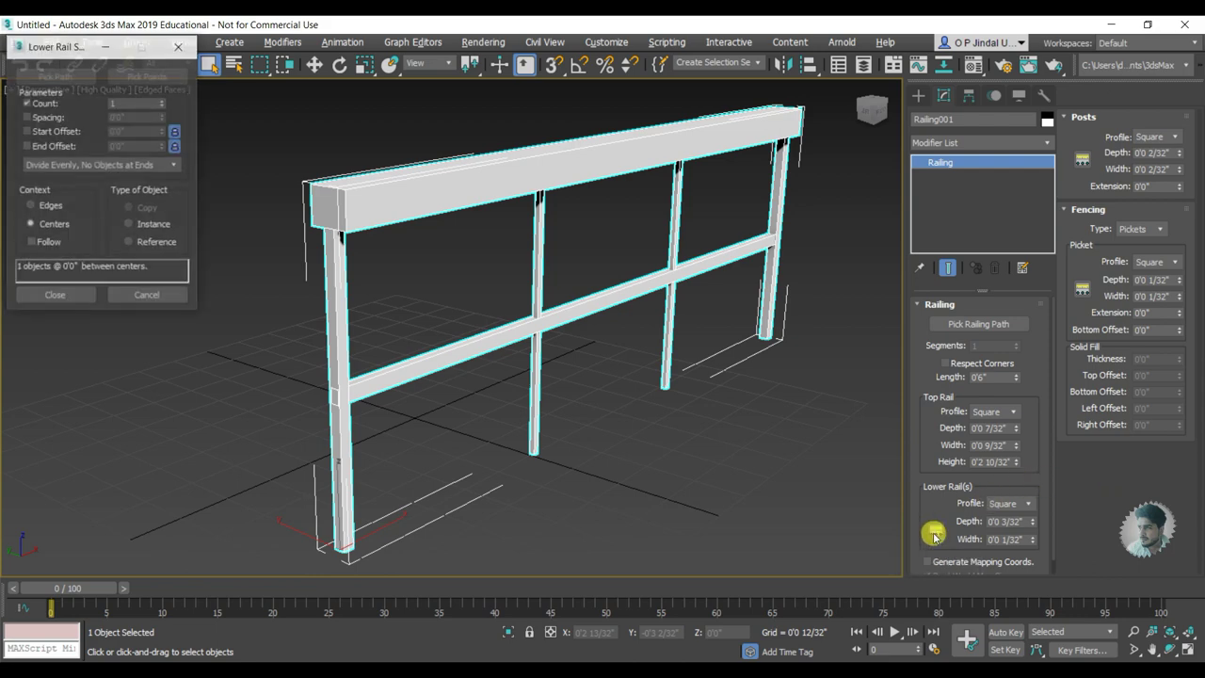
{"action": "left_click_drag", "start_coordinate": [44, 48], "coordinate": [87, 135]}
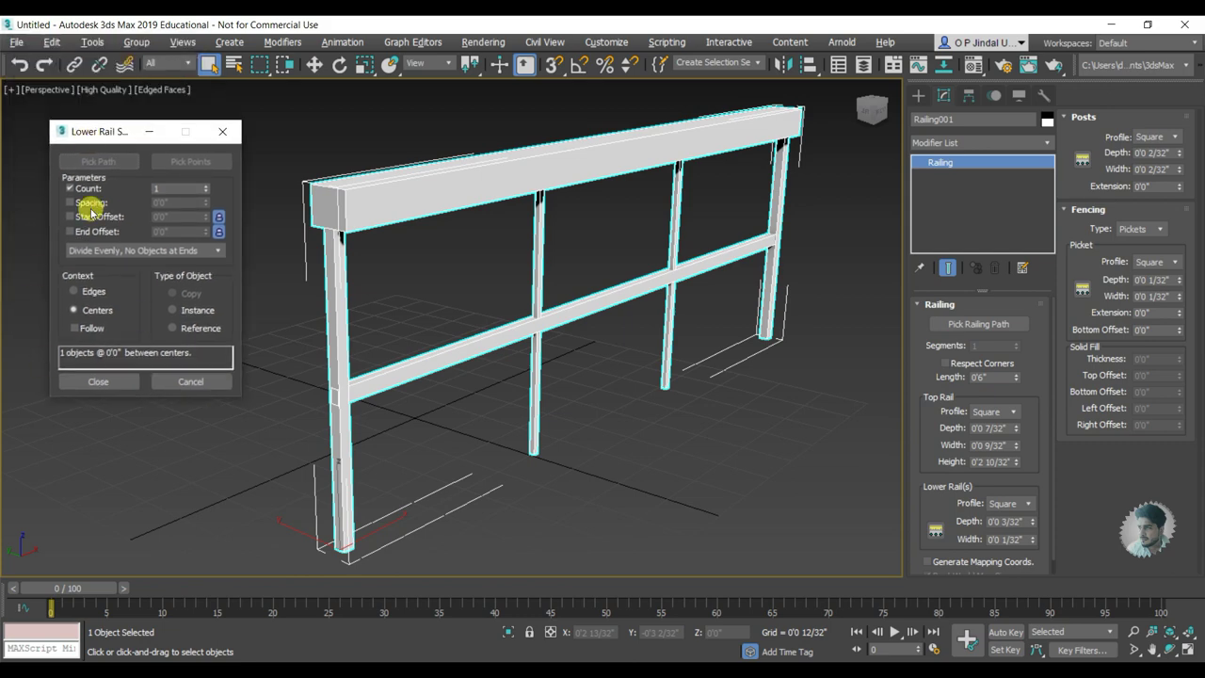
{"action": "left_click", "coordinate": [205, 186]}
{"action": "left_click", "coordinate": [206, 186]}
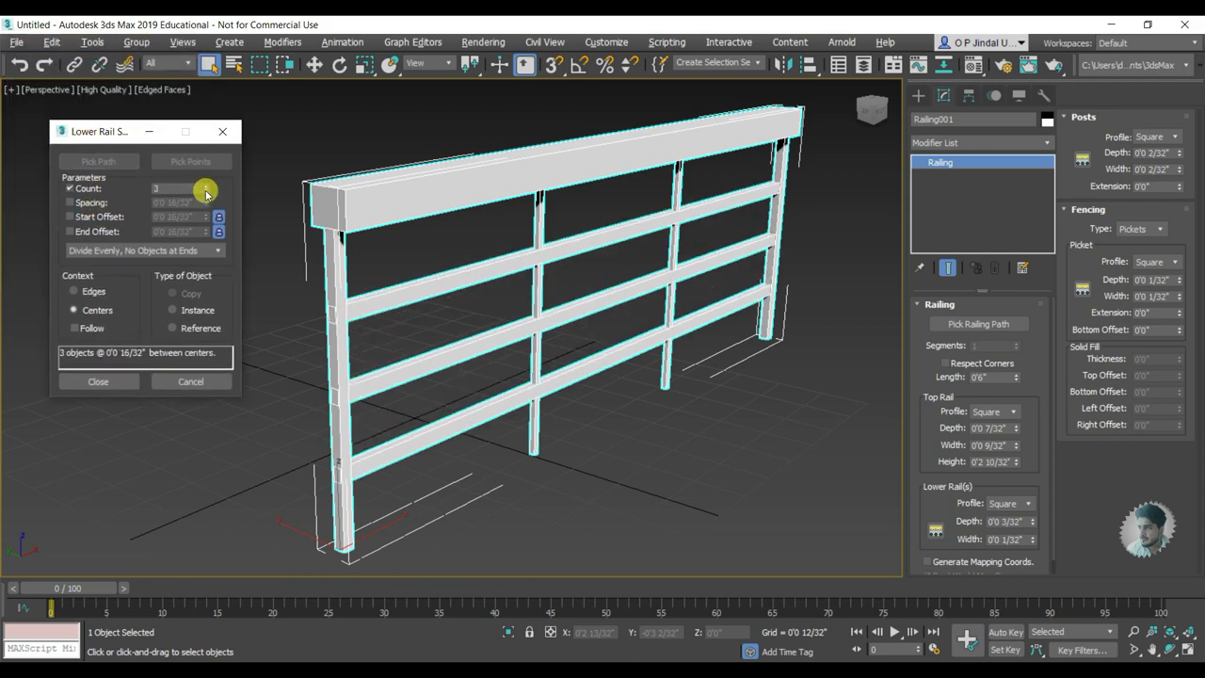
{"action": "left_click", "coordinate": [206, 193]}
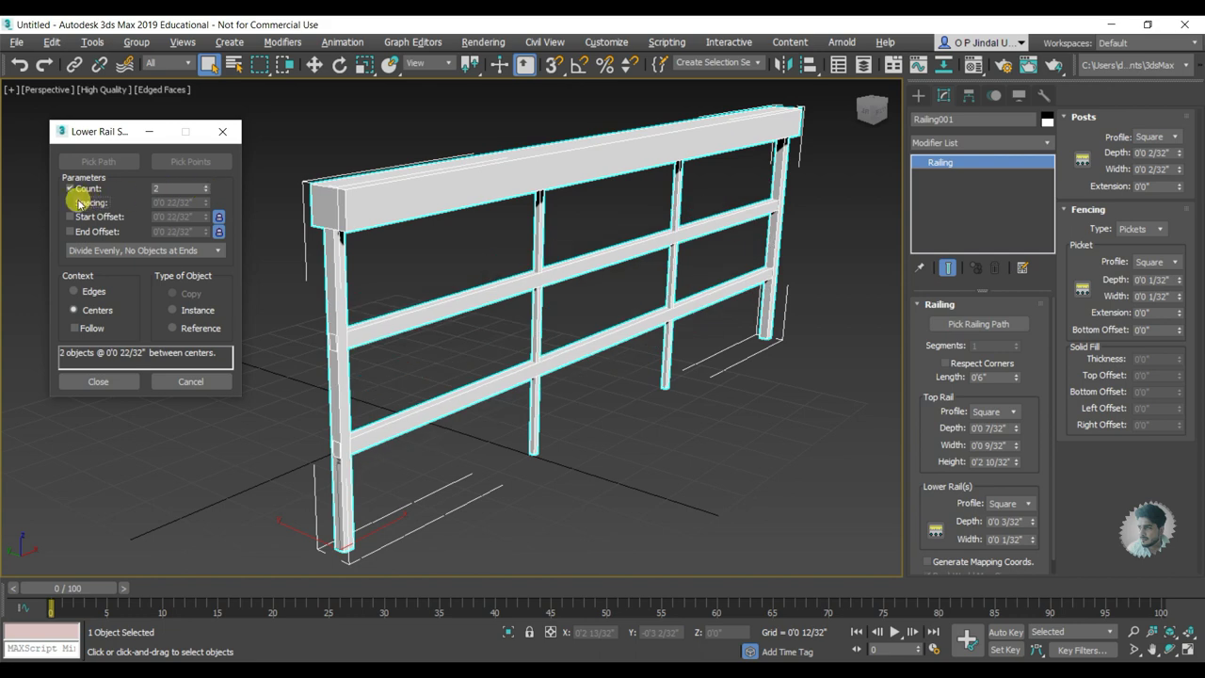
Apply Free Center spacing at 0'0 23/32" with a locked start offset.
{"action": "left_click", "coordinate": [115, 251]}
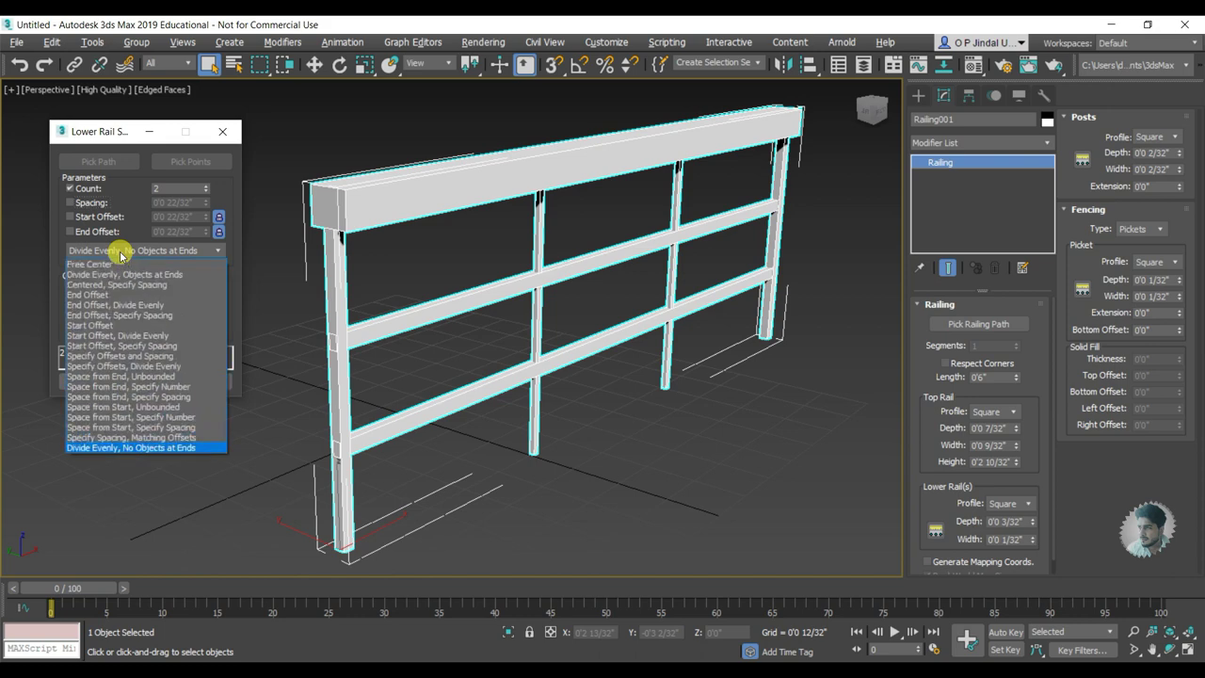
{"action": "left_click", "coordinate": [103, 265]}
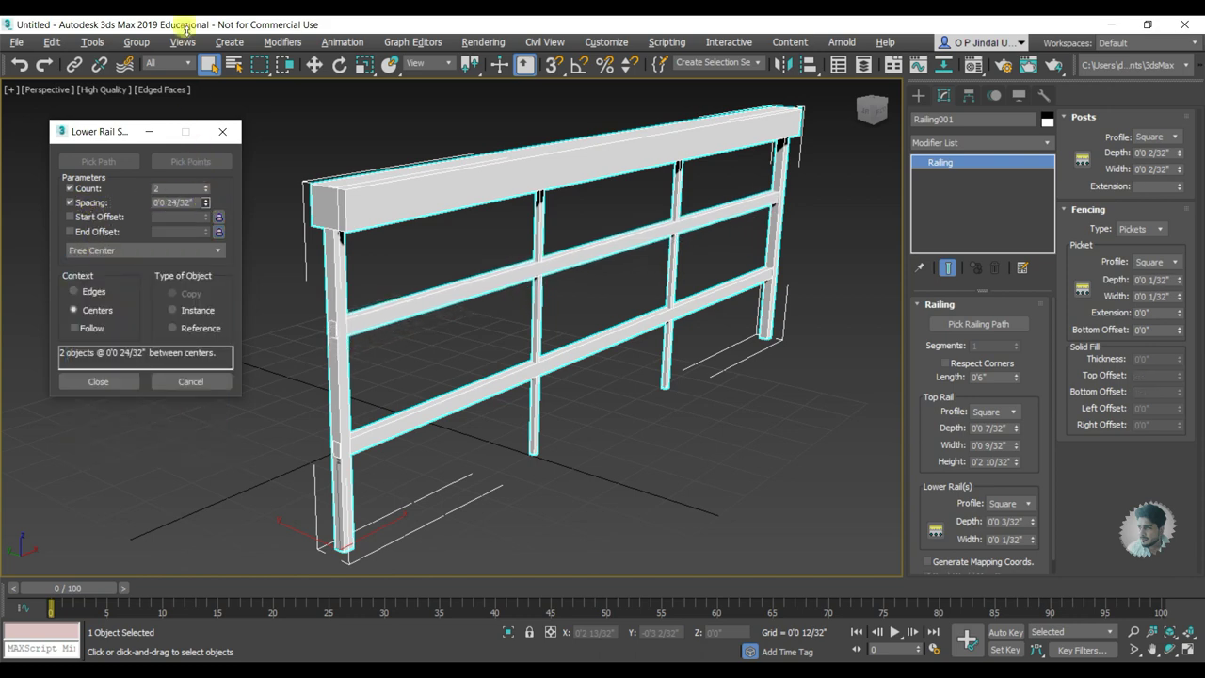
{"action": "mouse_move", "coordinate": [211, 184]}
{"action": "left_mouse_down"}
{"action": "mouse_move", "coordinate": [204, 88]}
{"action": "mouse_move", "coordinate": [205, 112]}
{"action": "left_mouse_up"}
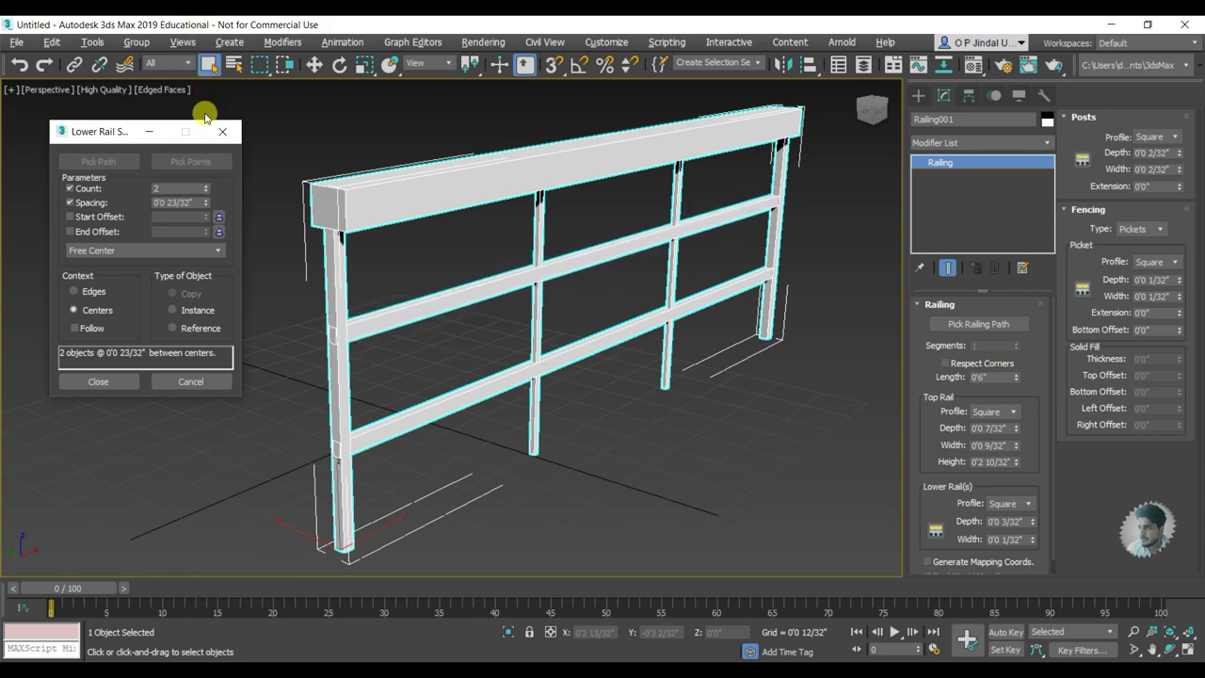
{"action": "left_click", "coordinate": [85, 216]}
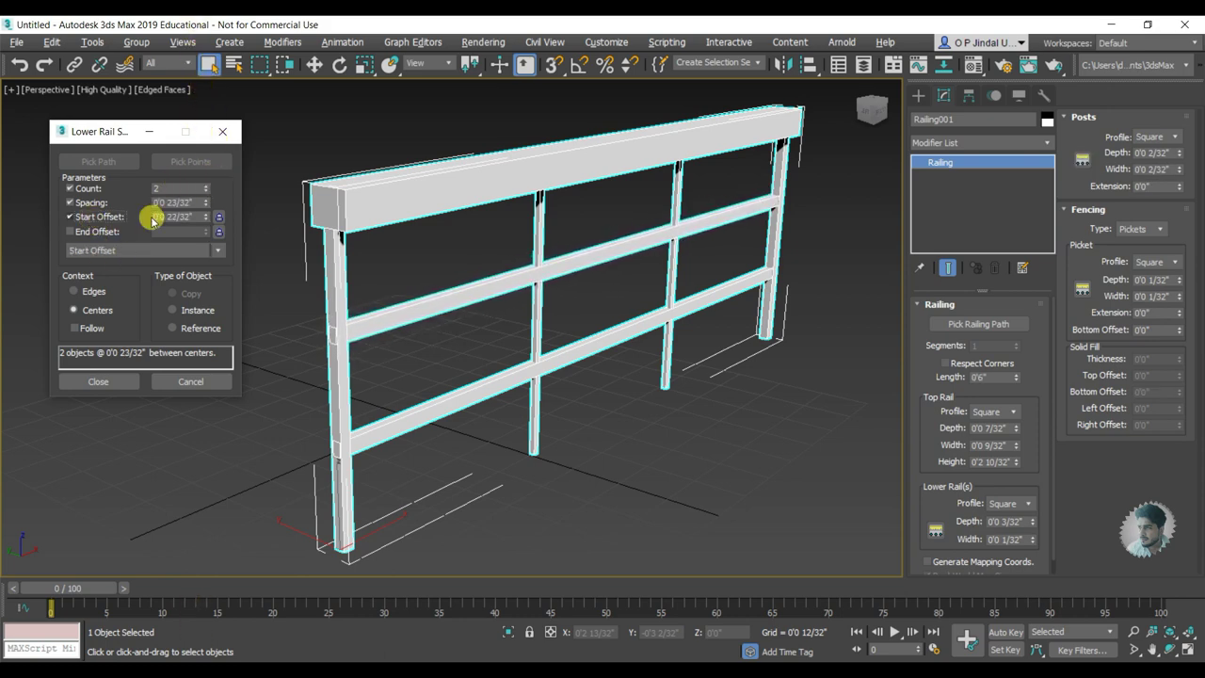
{"action": "left_click_drag", "start_coordinate": [207, 219], "coordinate": [186, 588]}
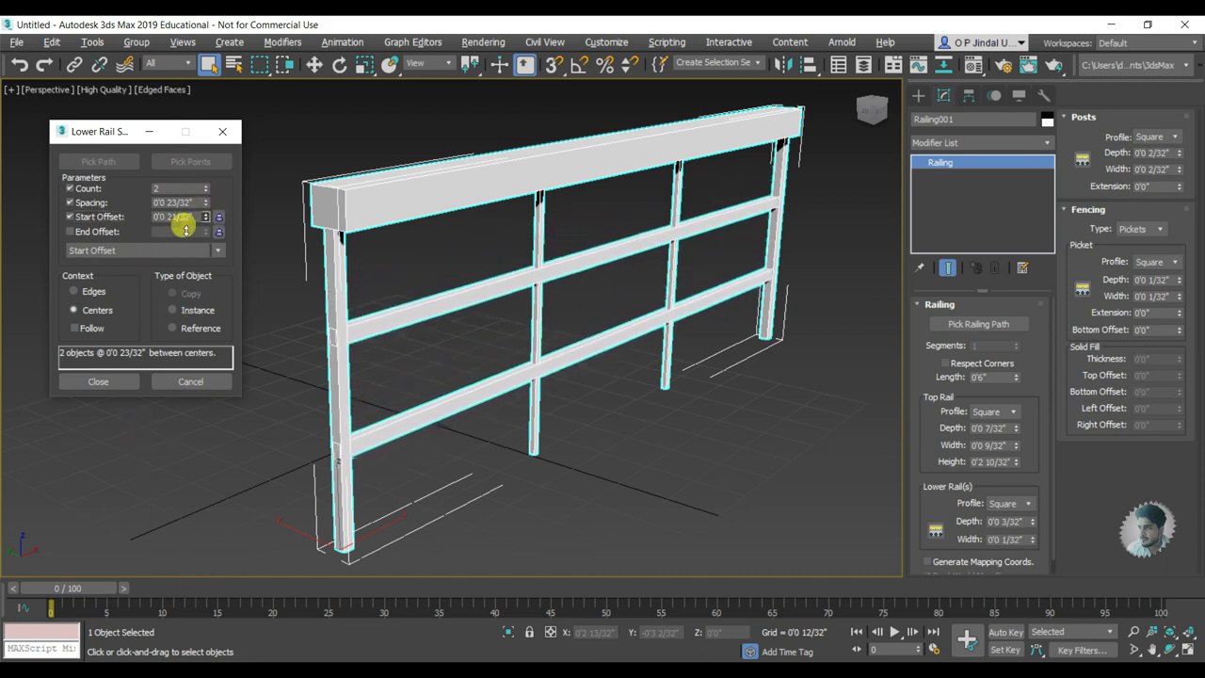
{"action": "left_click_drag", "start_coordinate": [186, 587], "coordinate": [188, 202]}
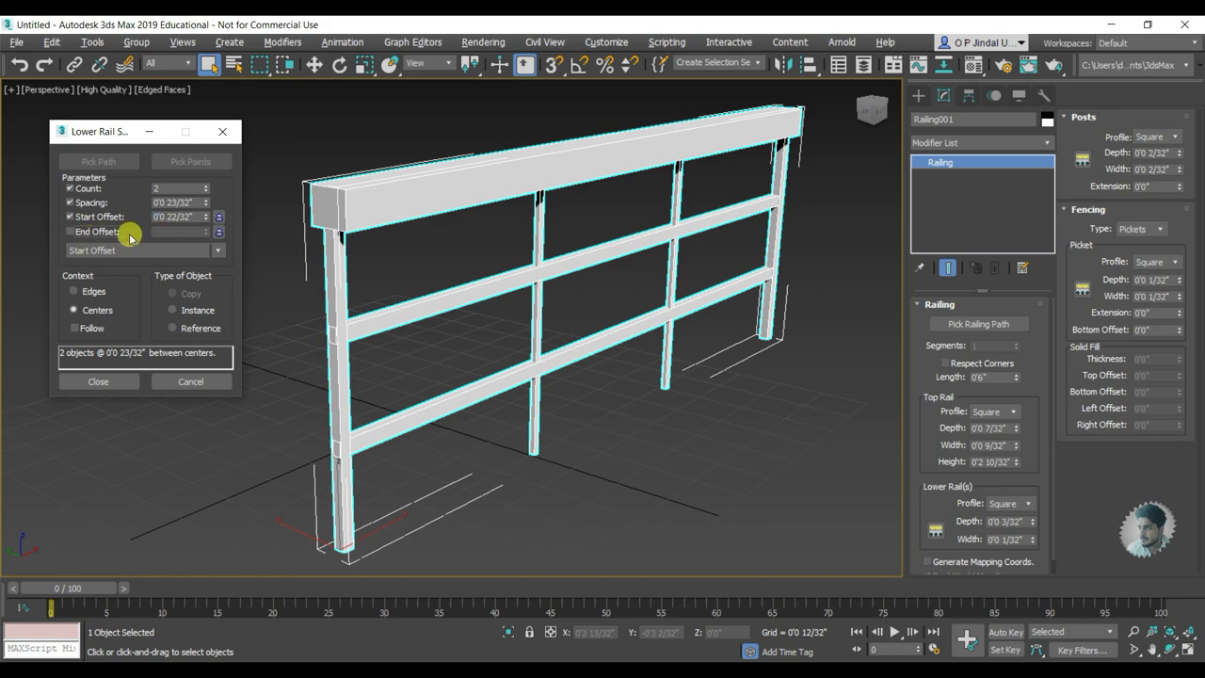
{"action": "left_click", "coordinate": [220, 232]}
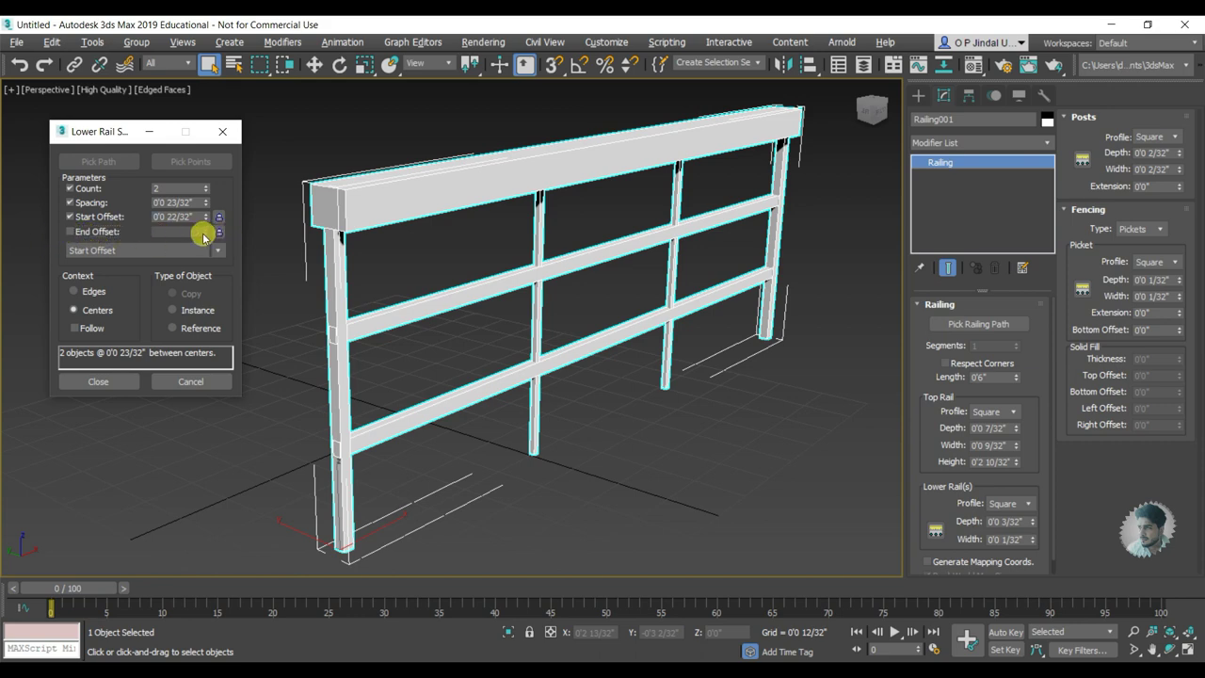
Try End Offset, then choose the Start Offset layout with a 0'0 17/32" start offset.
{"action": "left_click", "coordinate": [183, 253]}
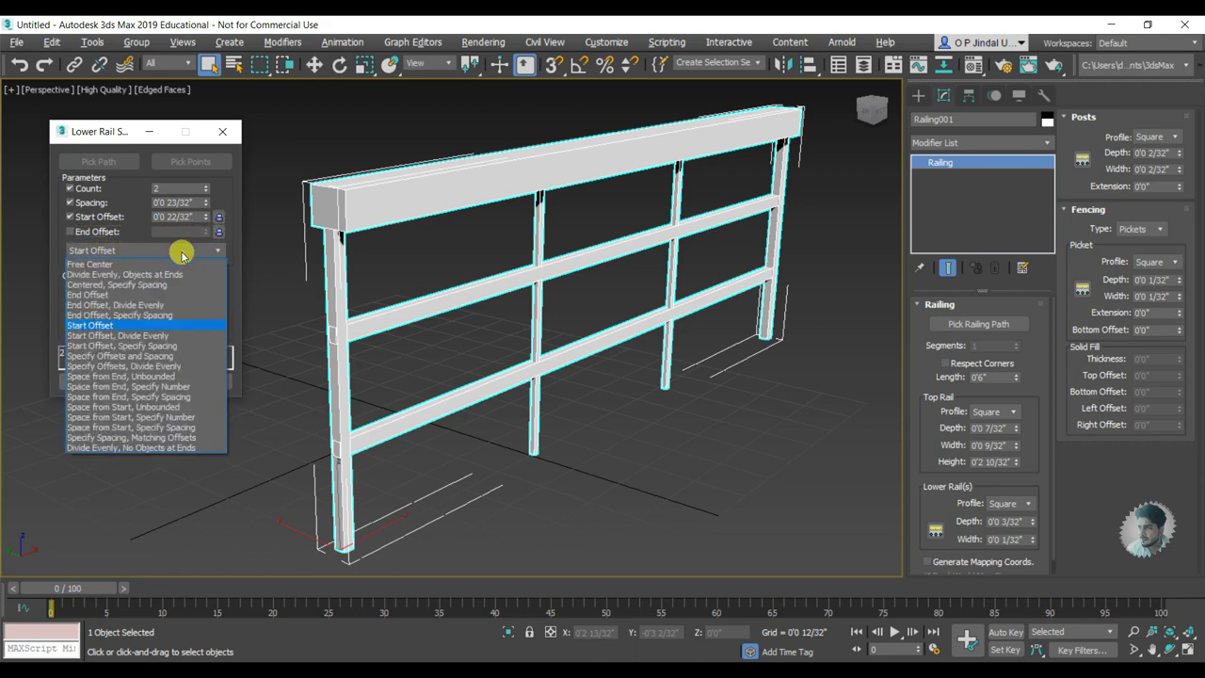
{"action": "left_click", "coordinate": [104, 294]}
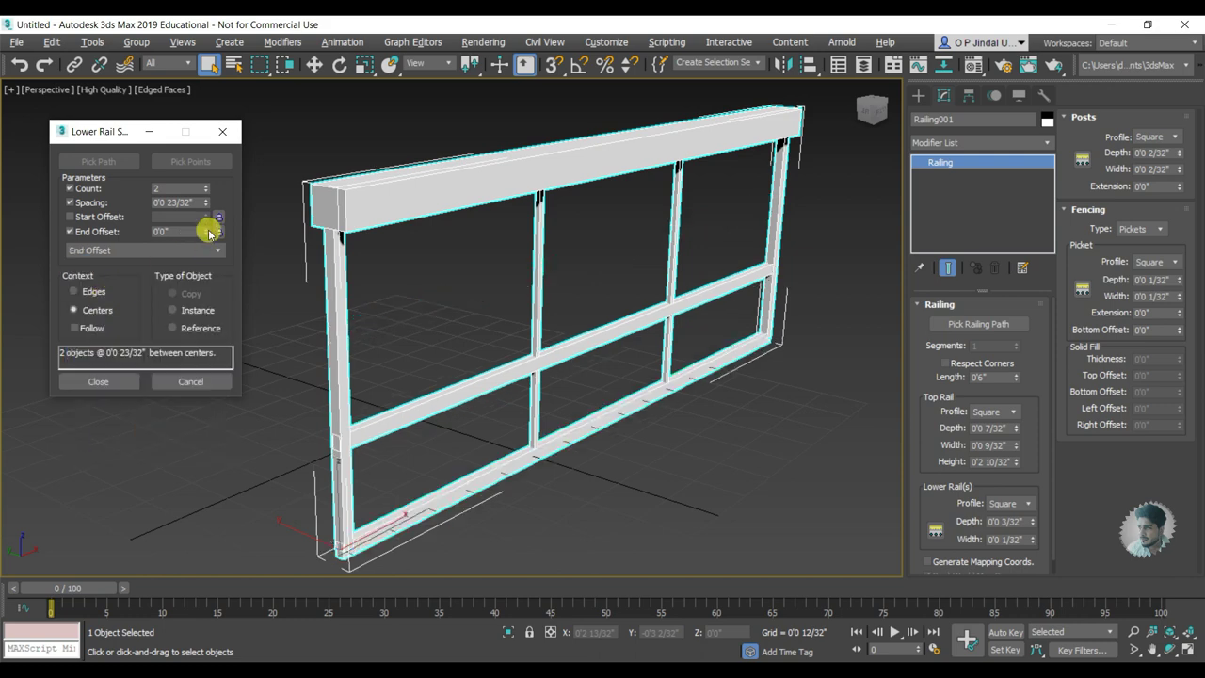
{"action": "left_click_drag", "start_coordinate": [206, 216], "coordinate": [205, 113]}
{"action": "left_click_drag", "start_coordinate": [206, 231], "coordinate": [209, 230]}
{"action": "left_click", "coordinate": [98, 233]}
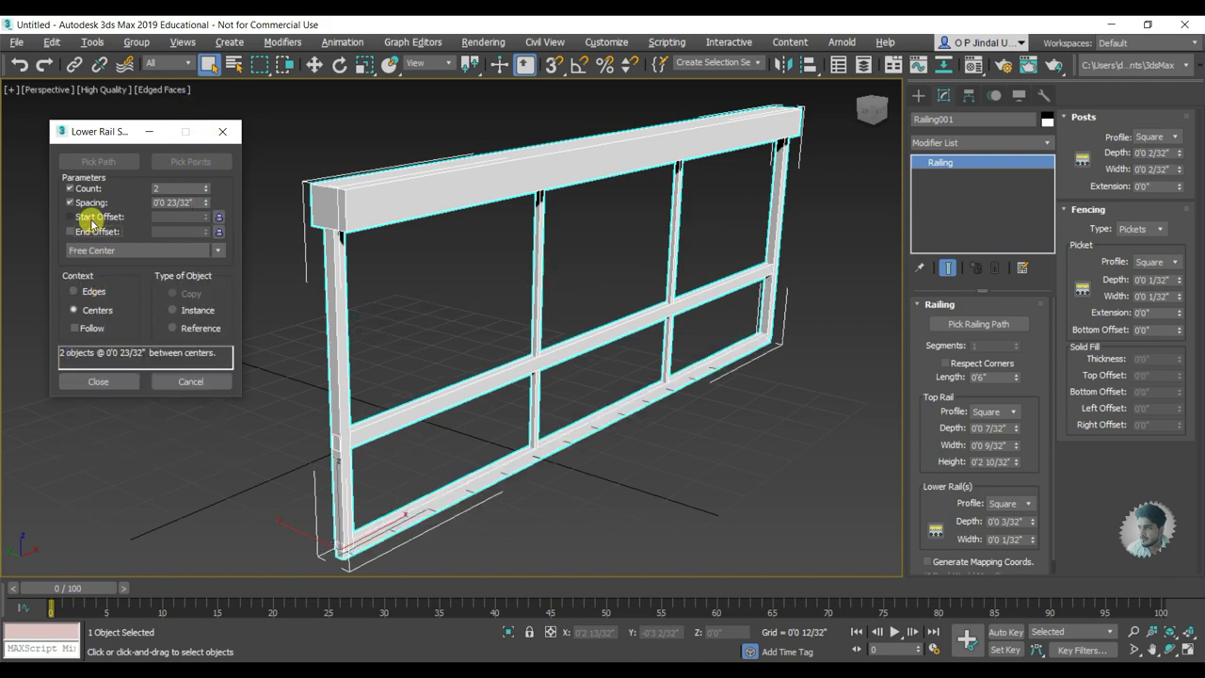
{"action": "left_click", "coordinate": [95, 217]}
{"action": "left_click", "coordinate": [113, 250]}
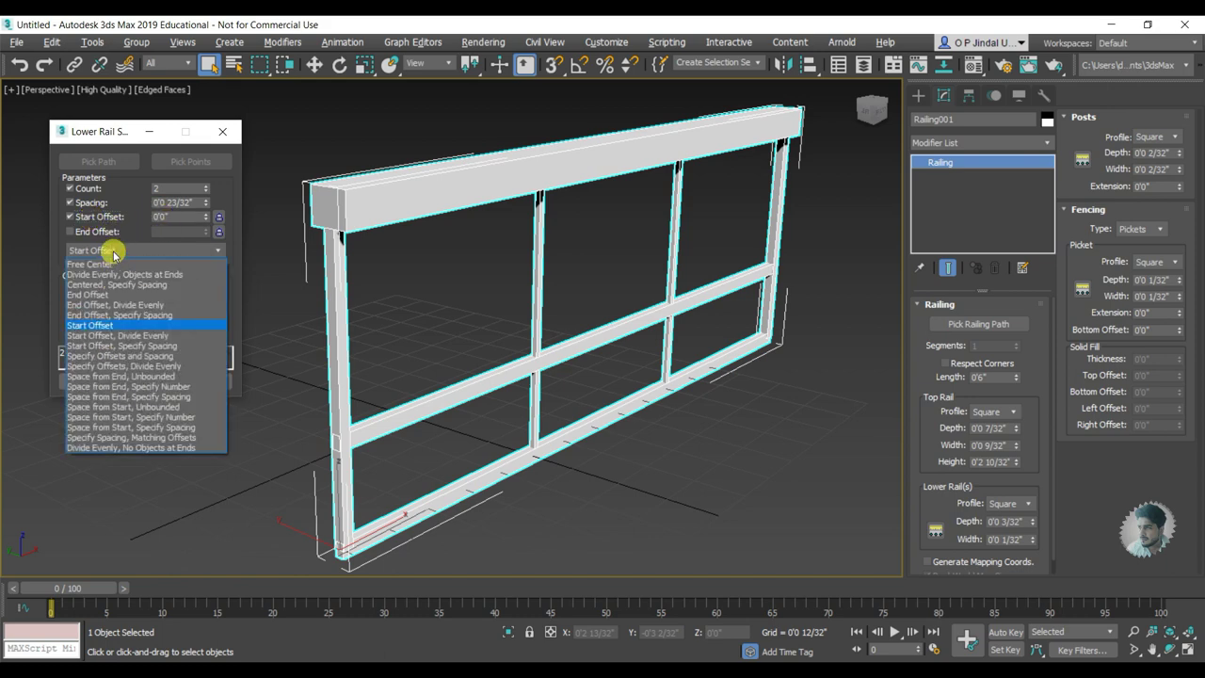
{"action": "left_click", "coordinate": [113, 247]}
{"action": "mouse_move", "coordinate": [205, 216]}
{"action": "left_mouse_down"}
{"action": "mouse_move", "coordinate": [201, 378]}
{"action": "mouse_move", "coordinate": [196, 298]}
{"action": "left_mouse_up"}
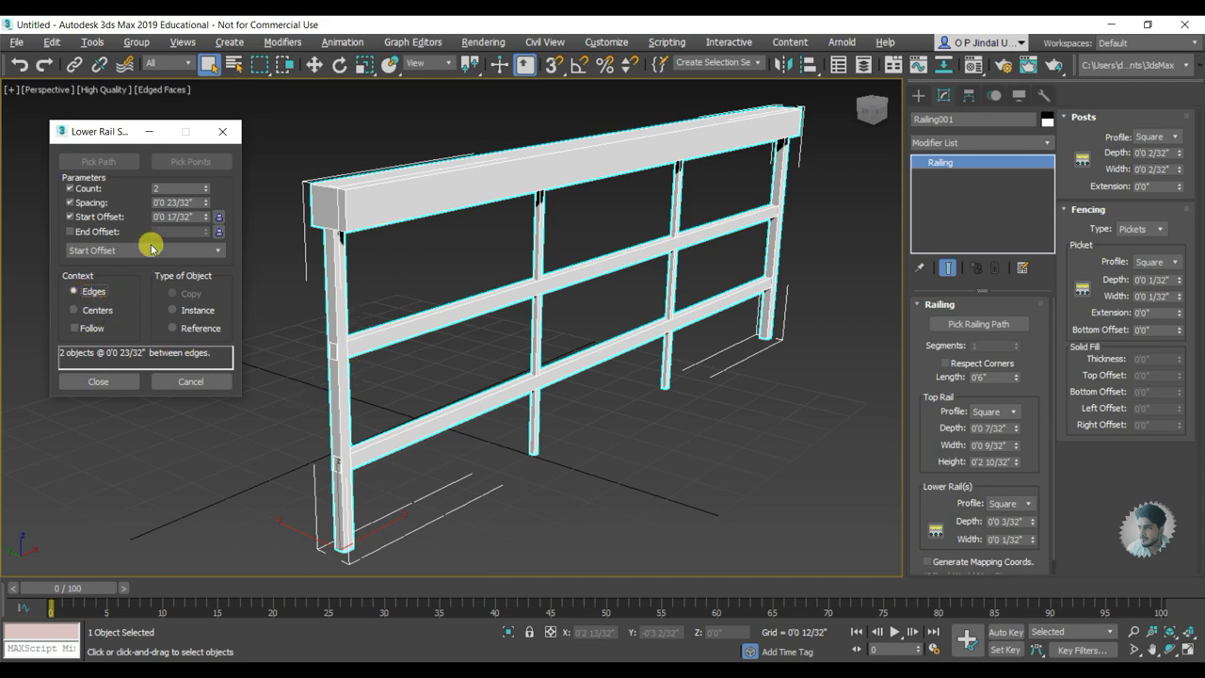
Toggle the offset and spacing options and try the Free Center layout with smaller spacing.
{"action": "left_click", "coordinate": [71, 217]}
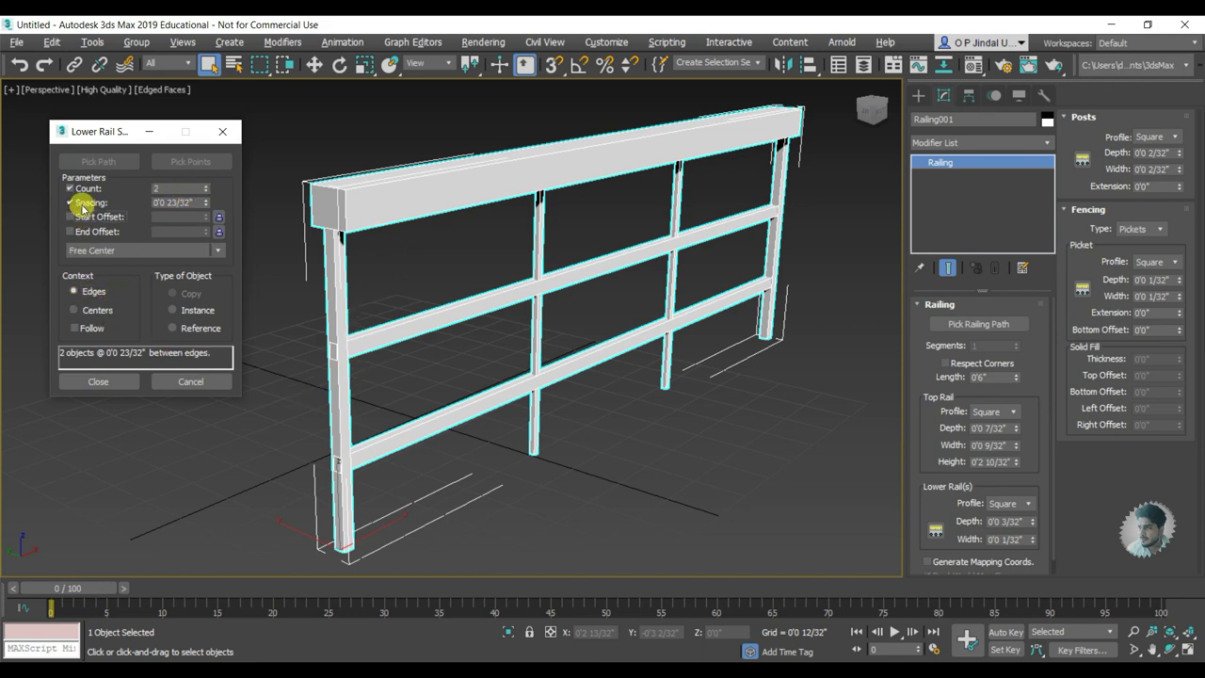
{"action": "left_click", "coordinate": [71, 202]}
{"action": "left_click", "coordinate": [75, 309]}
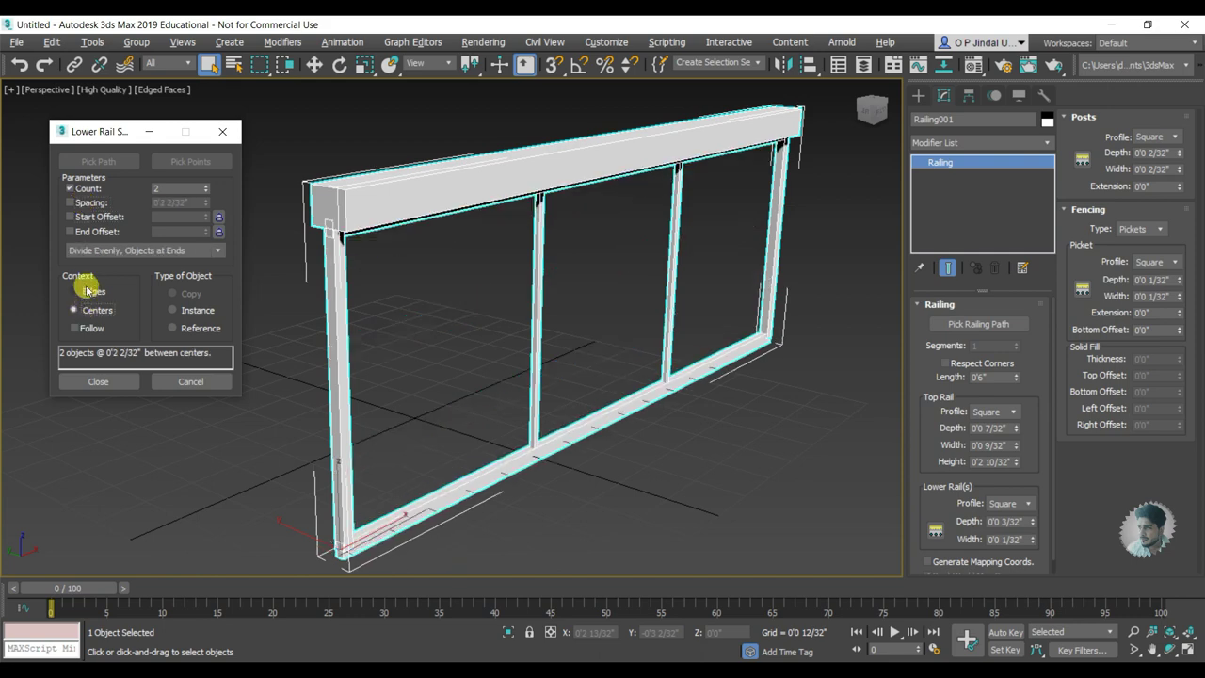
{"action": "left_click", "coordinate": [76, 292]}
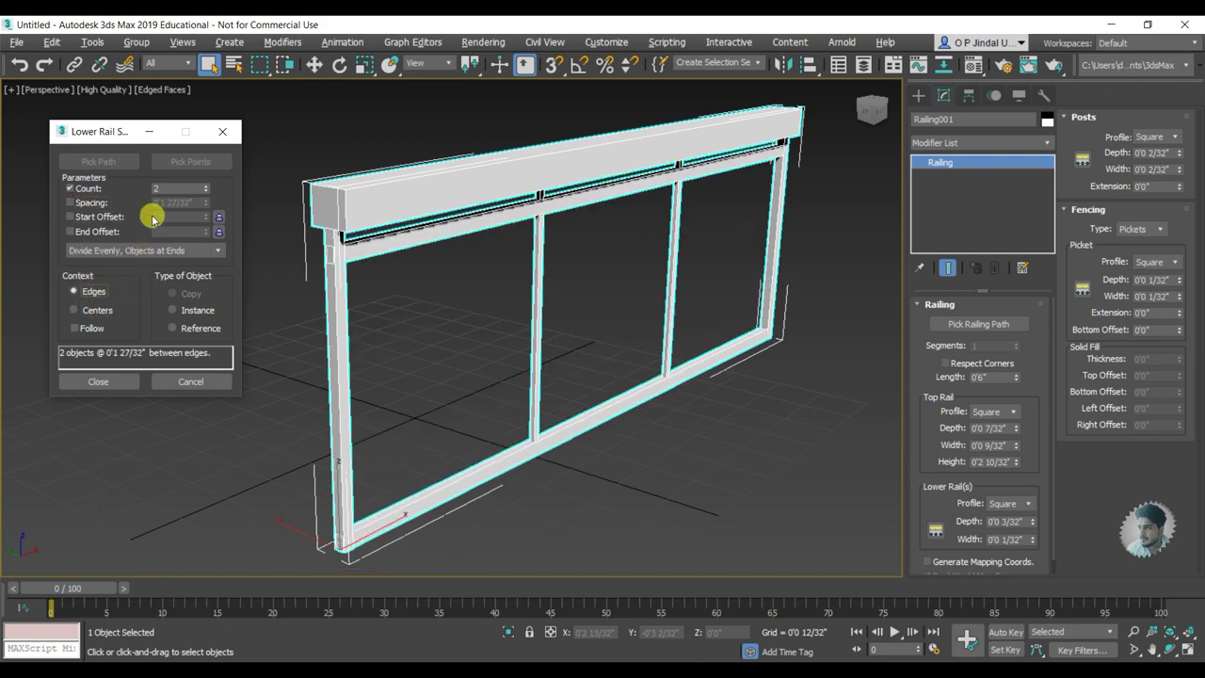
{"action": "left_click", "coordinate": [110, 250]}
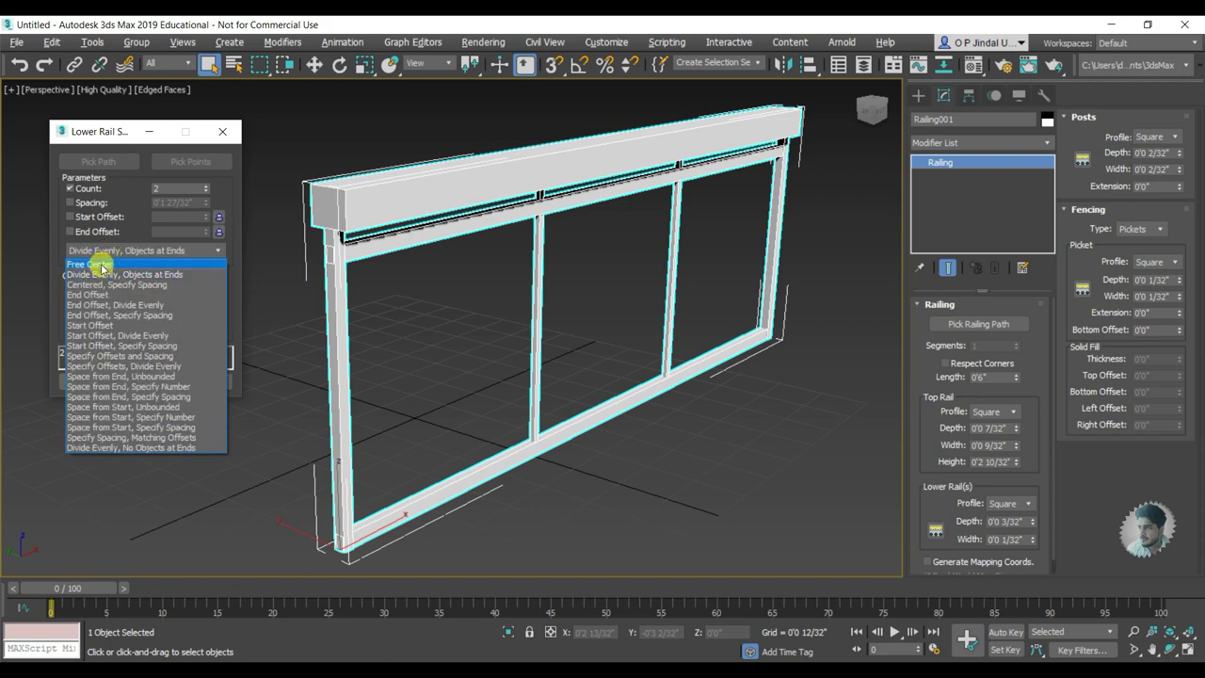
{"action": "left_click", "coordinate": [99, 263]}
{"action": "mouse_move", "coordinate": [205, 202]}
{"action": "left_mouse_down"}
{"action": "mouse_move", "coordinate": [437, 506]}
{"action": "mouse_move", "coordinate": [423, 511]}
{"action": "left_mouse_up"}
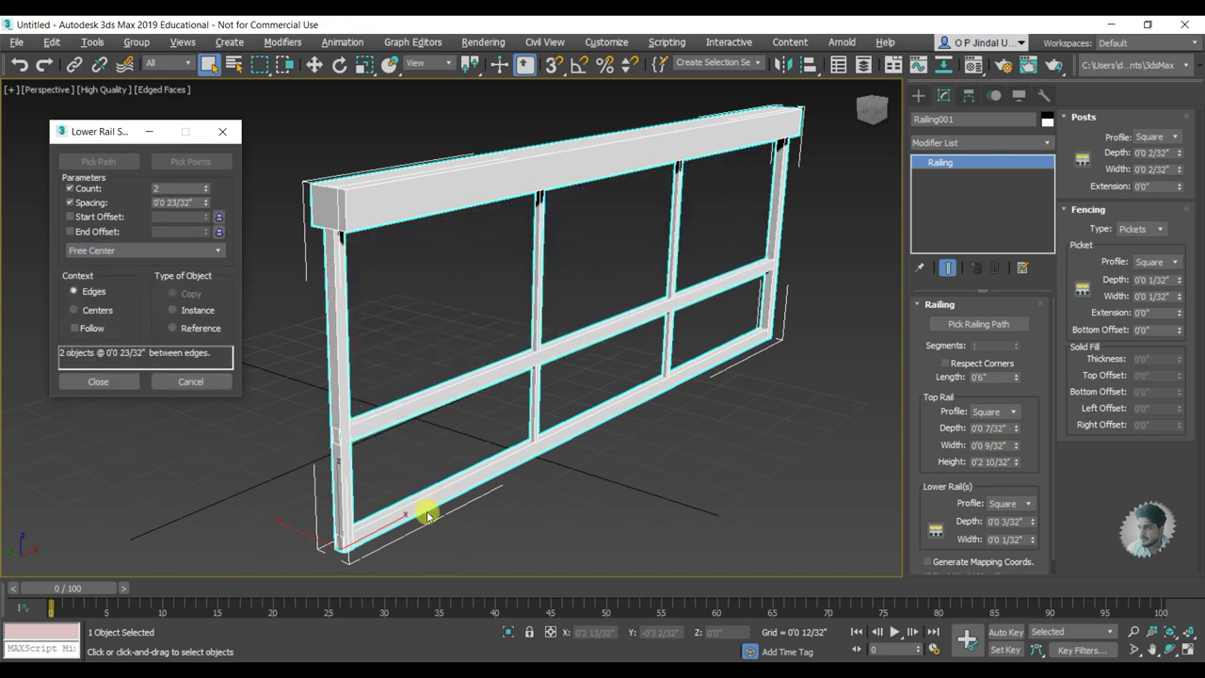
Try the End Offset layout preset and adjust the lower rail spacing.
{"action": "left_click", "coordinate": [99, 251]}
{"action": "left_click", "coordinate": [91, 304]}
{"action": "left_click", "coordinate": [112, 250]}
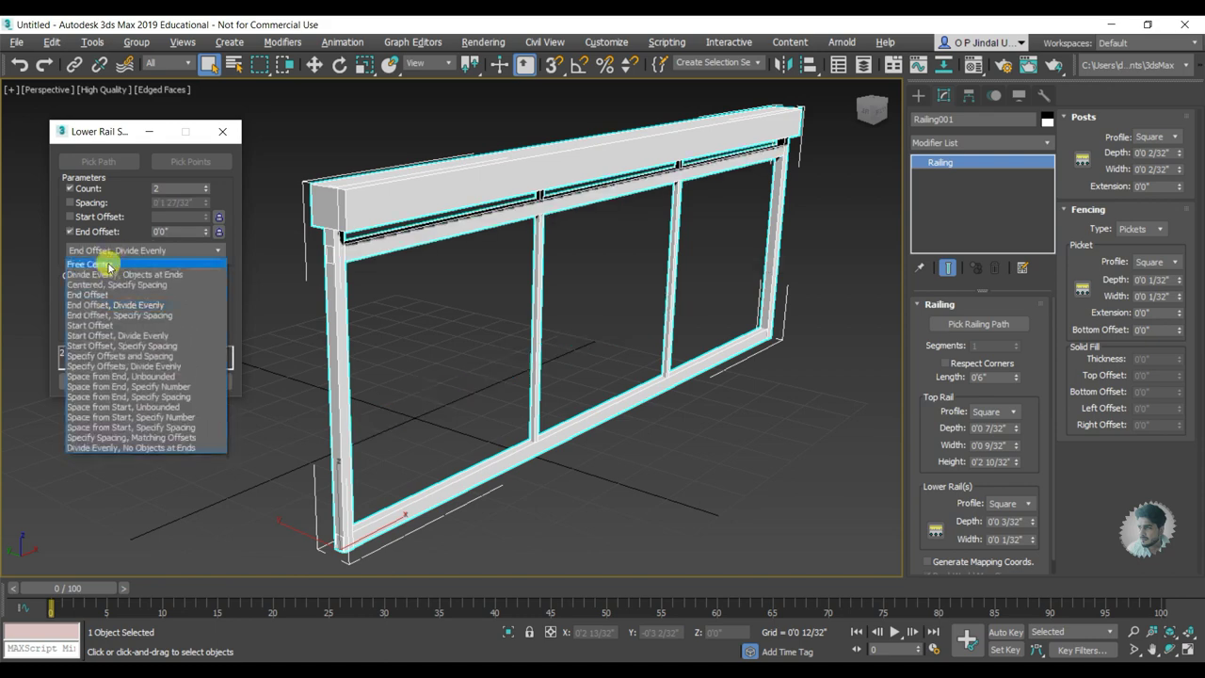
{"action": "left_click", "coordinate": [91, 295]}
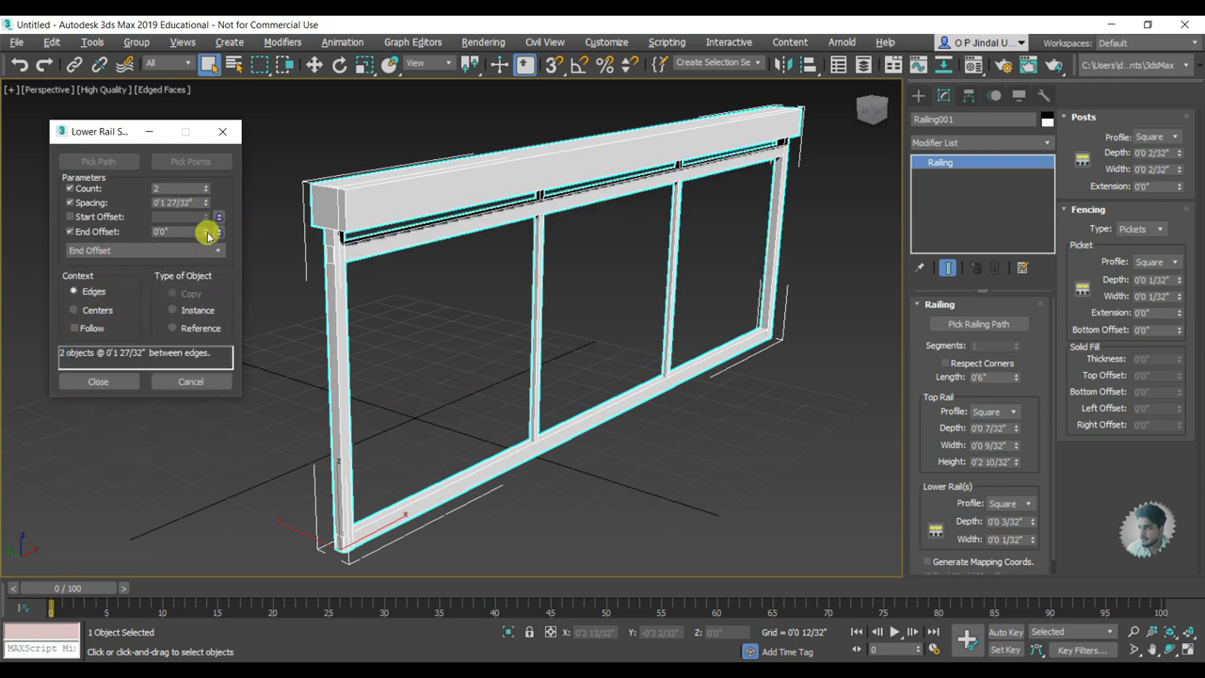
{"action": "mouse_move", "coordinate": [205, 202]}
{"action": "left_mouse_down"}
{"action": "mouse_move", "coordinate": [236, 310]}
{"action": "mouse_move", "coordinate": [367, 110]}
{"action": "mouse_move", "coordinate": [385, 517]}
{"action": "left_mouse_up"}
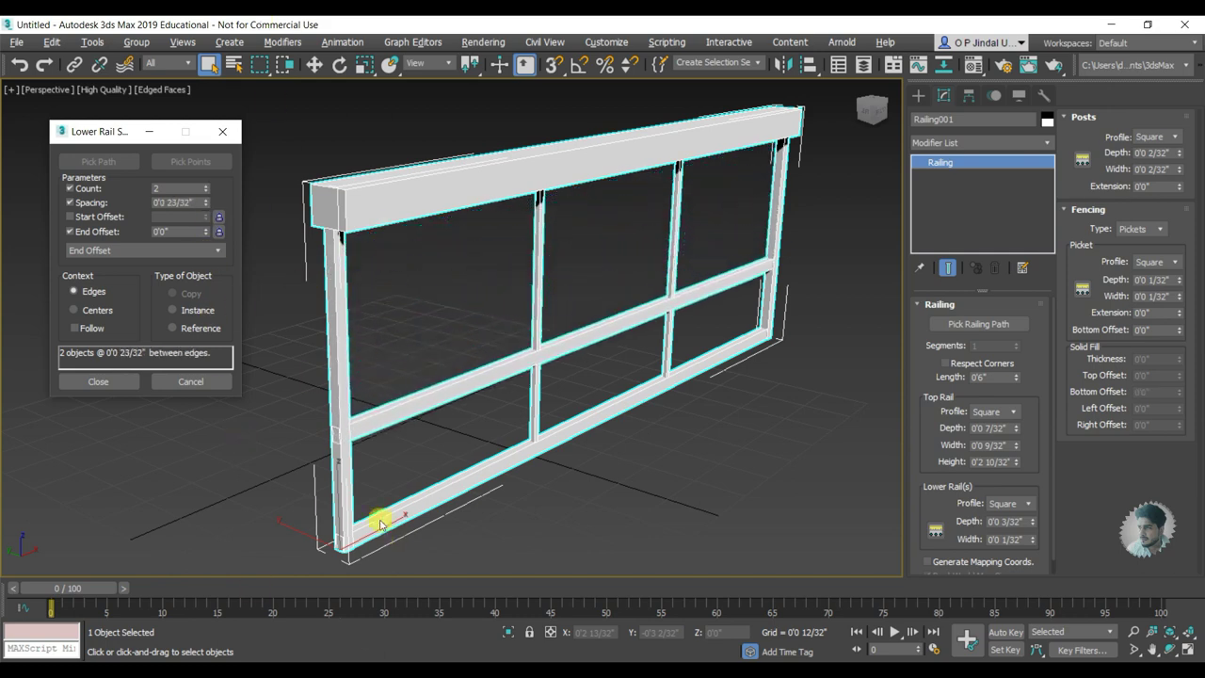
Choose Start Offset, set it to 0'0 20/32", and close the spacing window.
{"action": "left_click", "coordinate": [111, 252]}
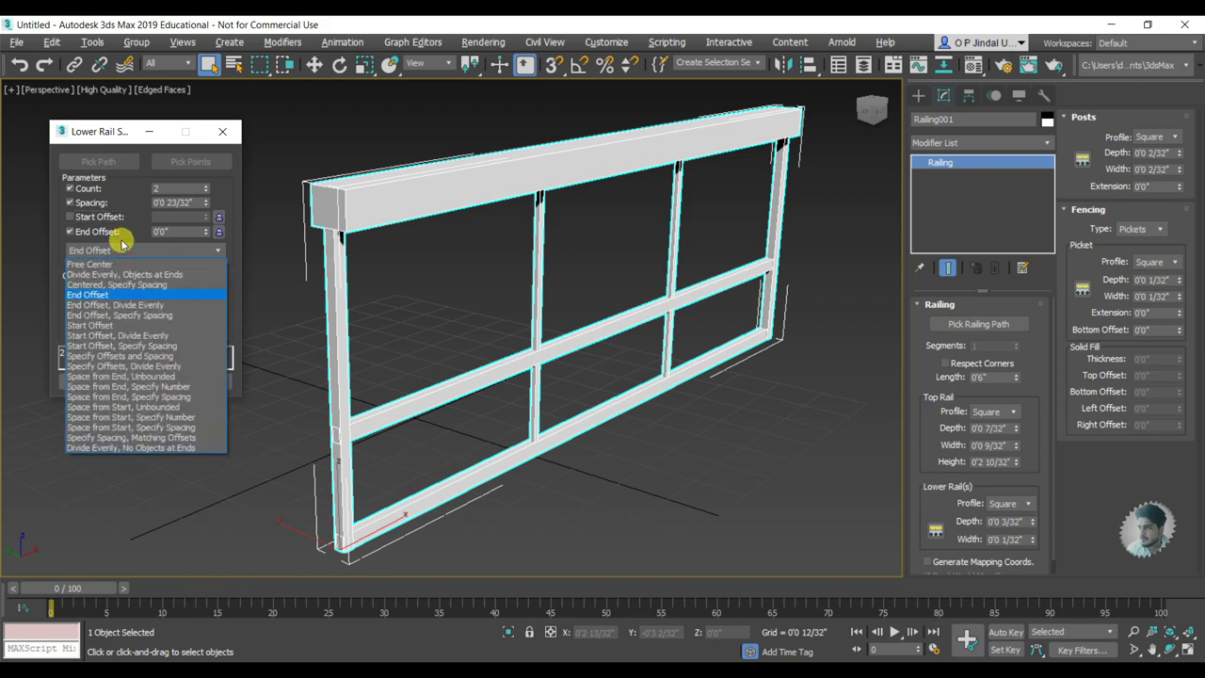
{"action": "left_click", "coordinate": [91, 325]}
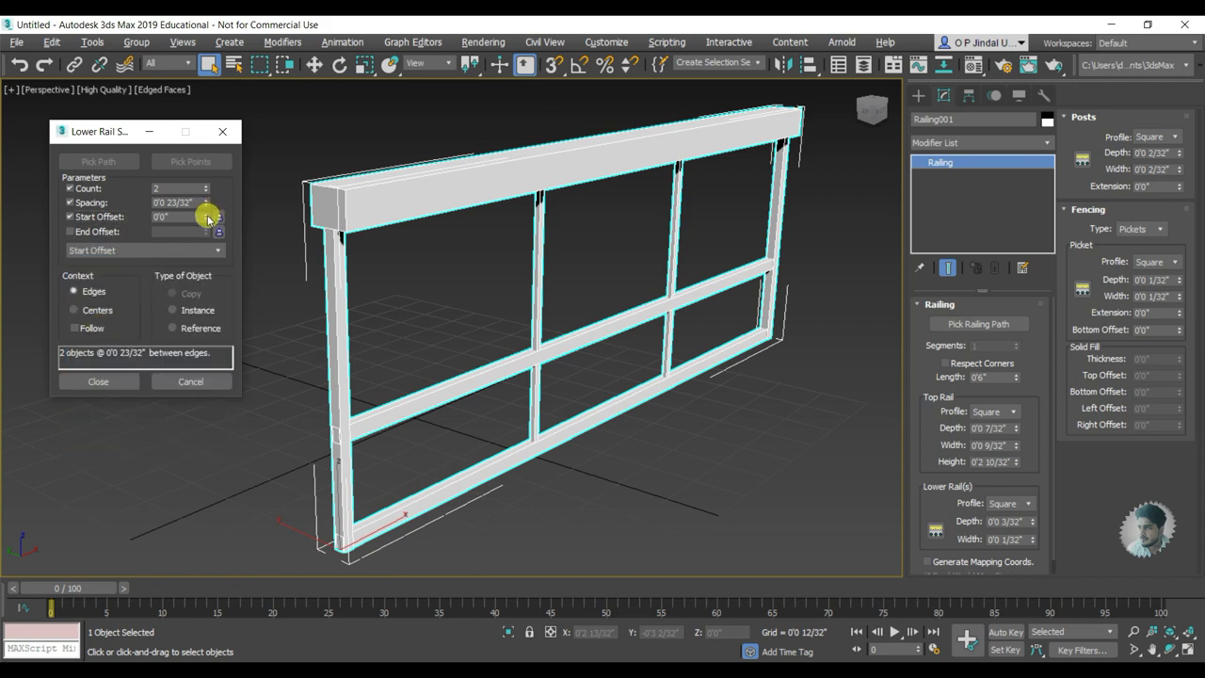
{"action": "mouse_move", "coordinate": [209, 218]}
{"action": "left_mouse_down"}
{"action": "mouse_move", "coordinate": [205, 137]}
{"action": "mouse_move", "coordinate": [205, 168]}
{"action": "left_mouse_up"}
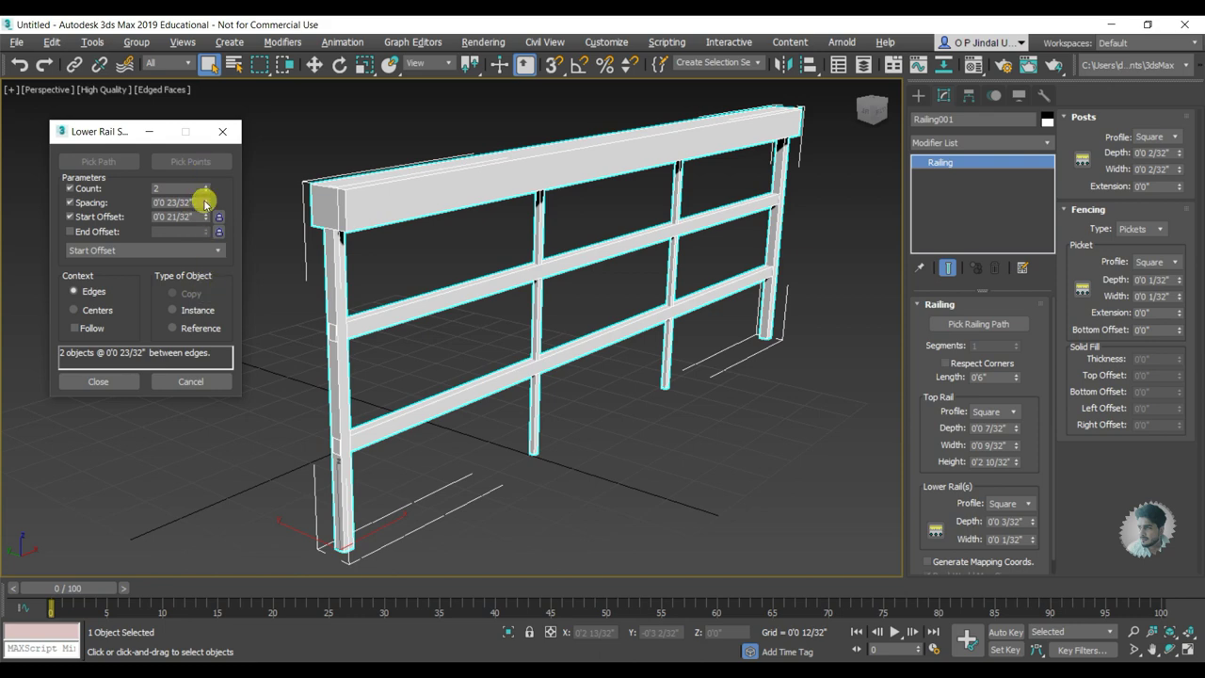
{"action": "left_click_drag", "start_coordinate": [207, 218], "coordinate": [204, 223]}
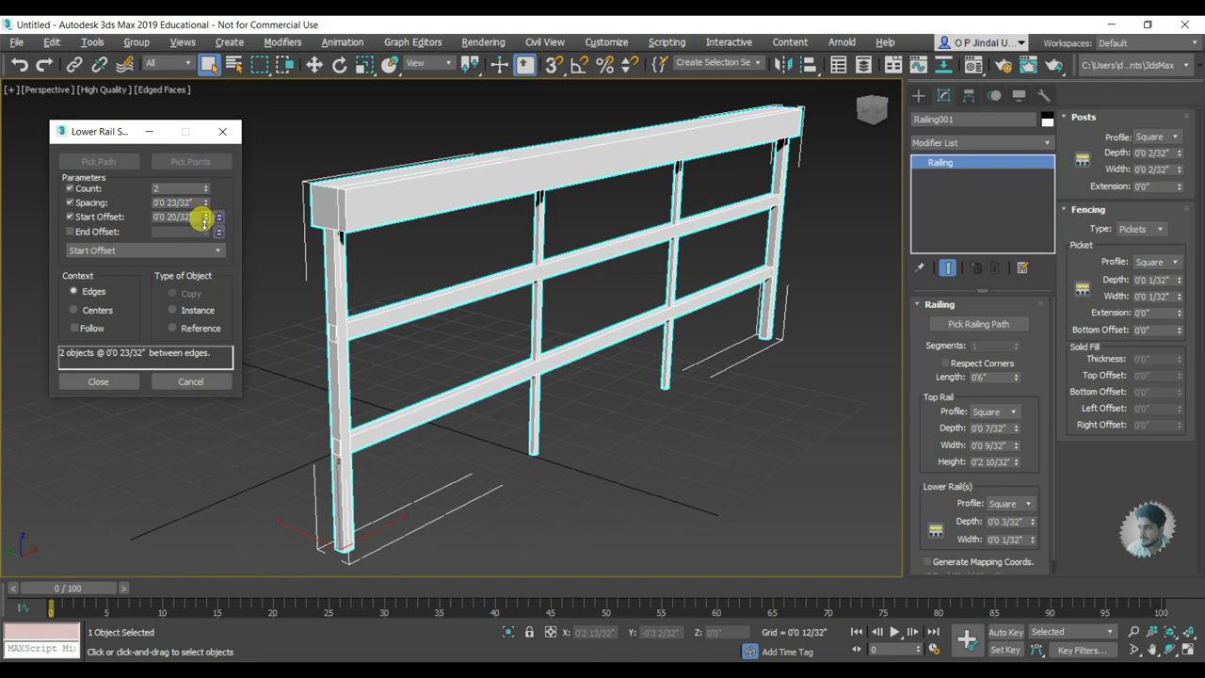
{"action": "left_click", "coordinate": [89, 384]}
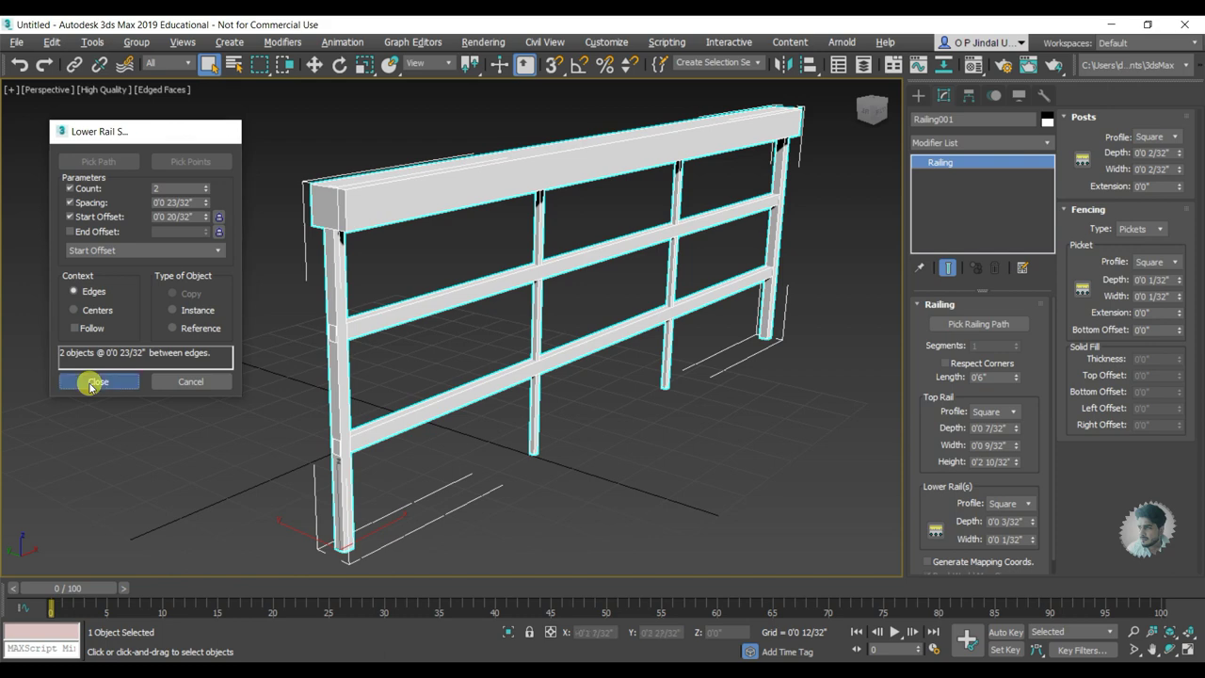
{"action": "left_click", "coordinate": [91, 384]}
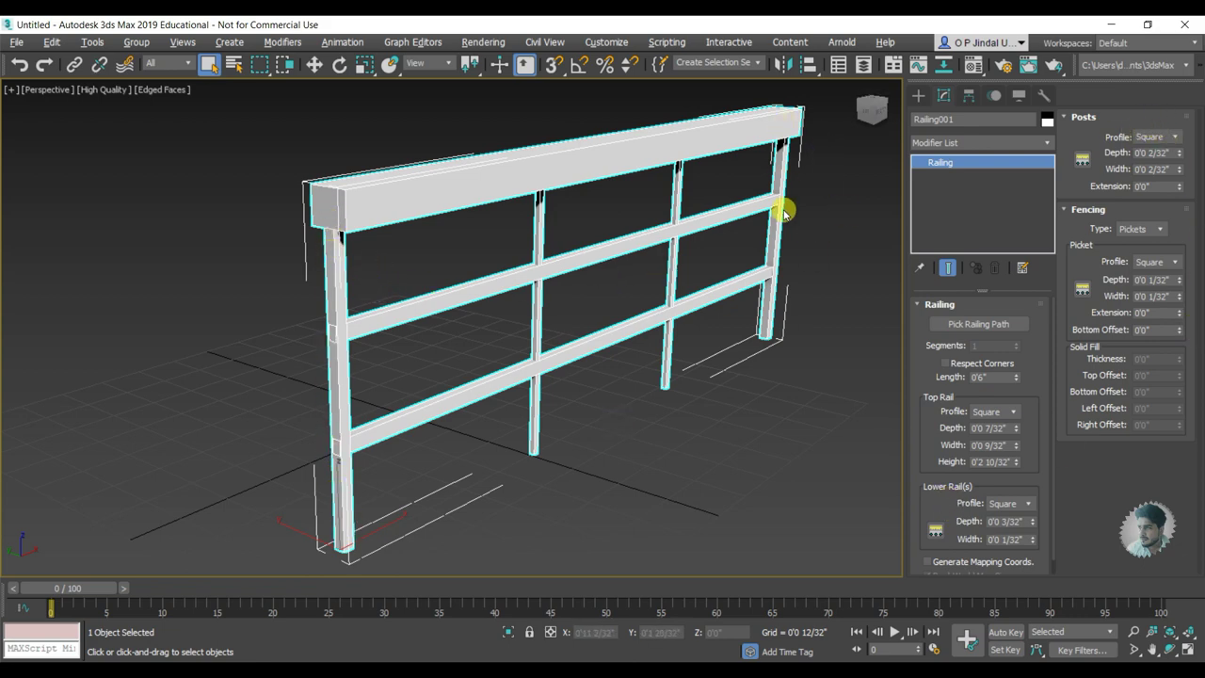
Try (none) and Round post profiles, then settle on Square posts.
{"action": "left_click", "coordinate": [1181, 138]}
{"action": "left_click", "coordinate": [1150, 147]}
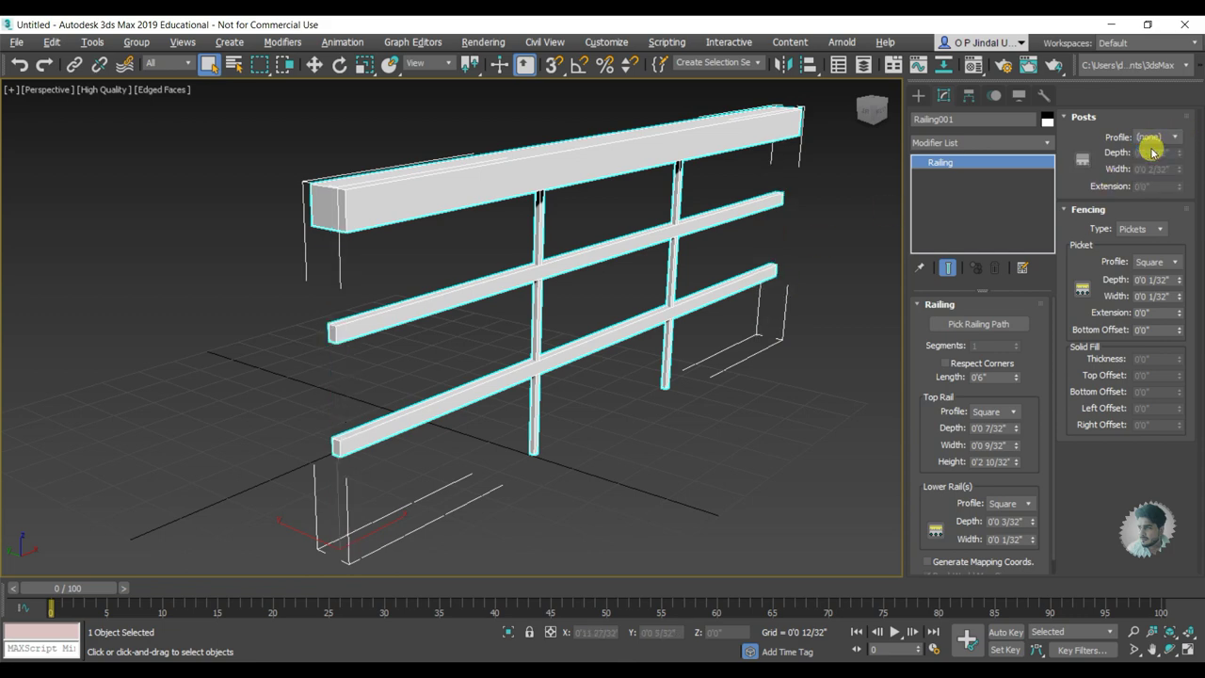
{"action": "left_click", "coordinate": [1154, 136]}
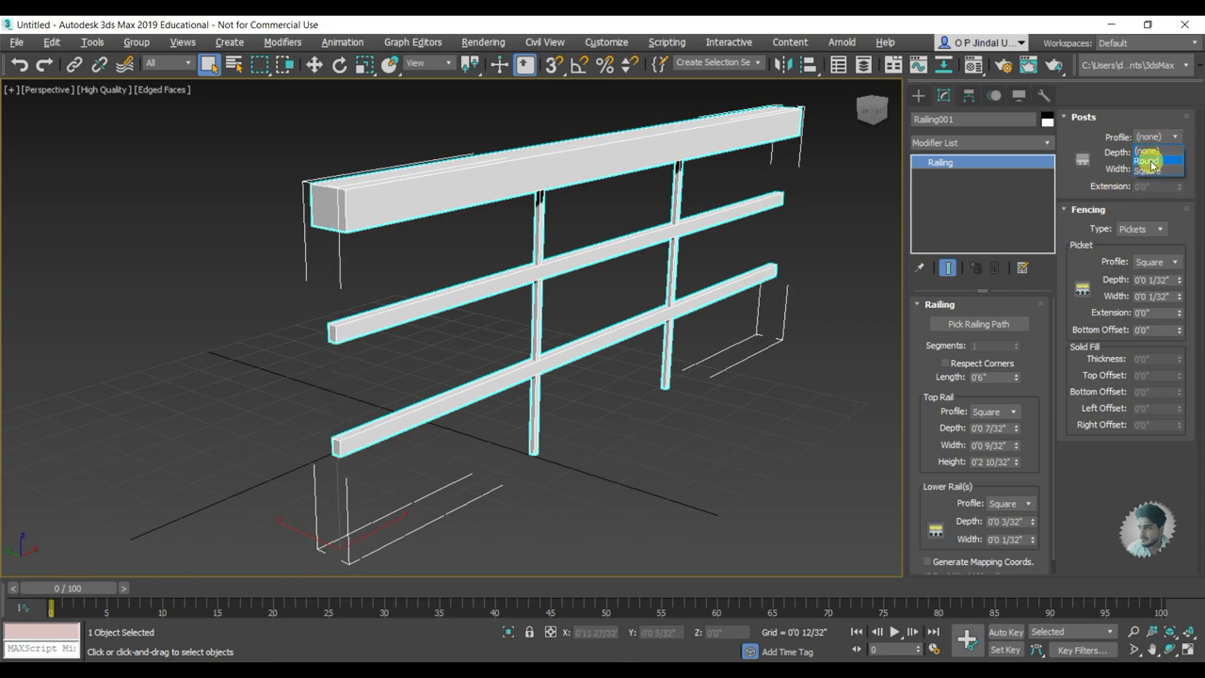
{"action": "left_click", "coordinate": [1150, 163]}
{"action": "left_click", "coordinate": [1150, 136]}
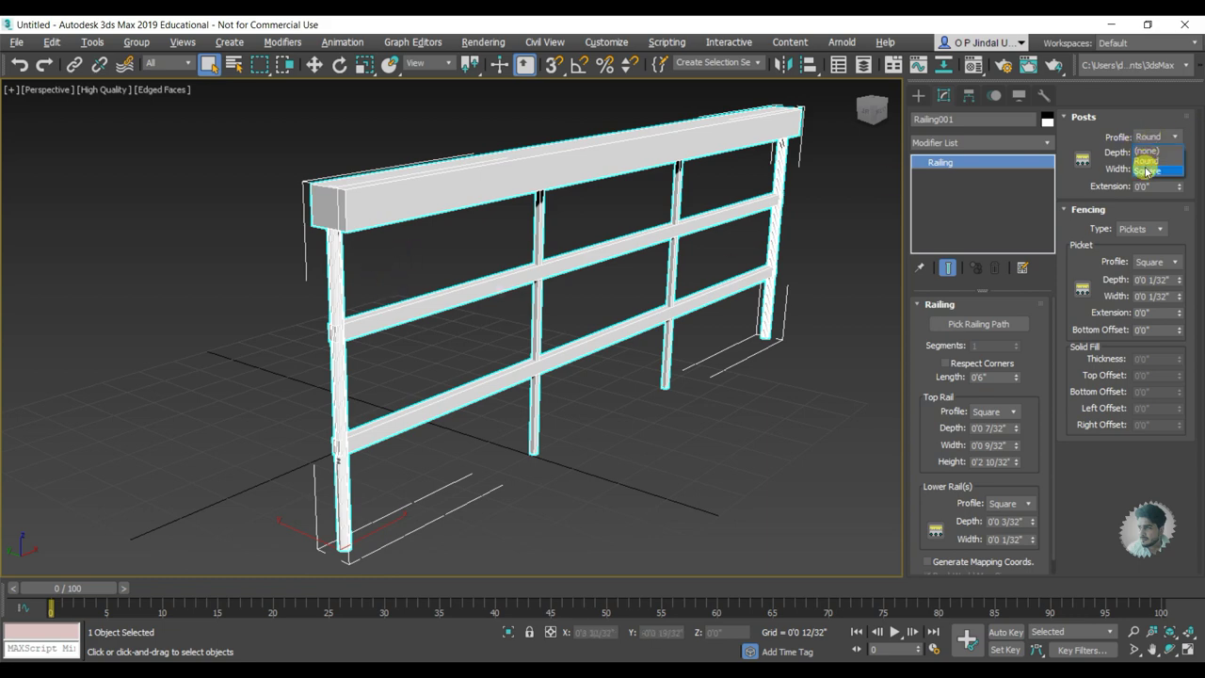
{"action": "left_click", "coordinate": [1144, 170]}
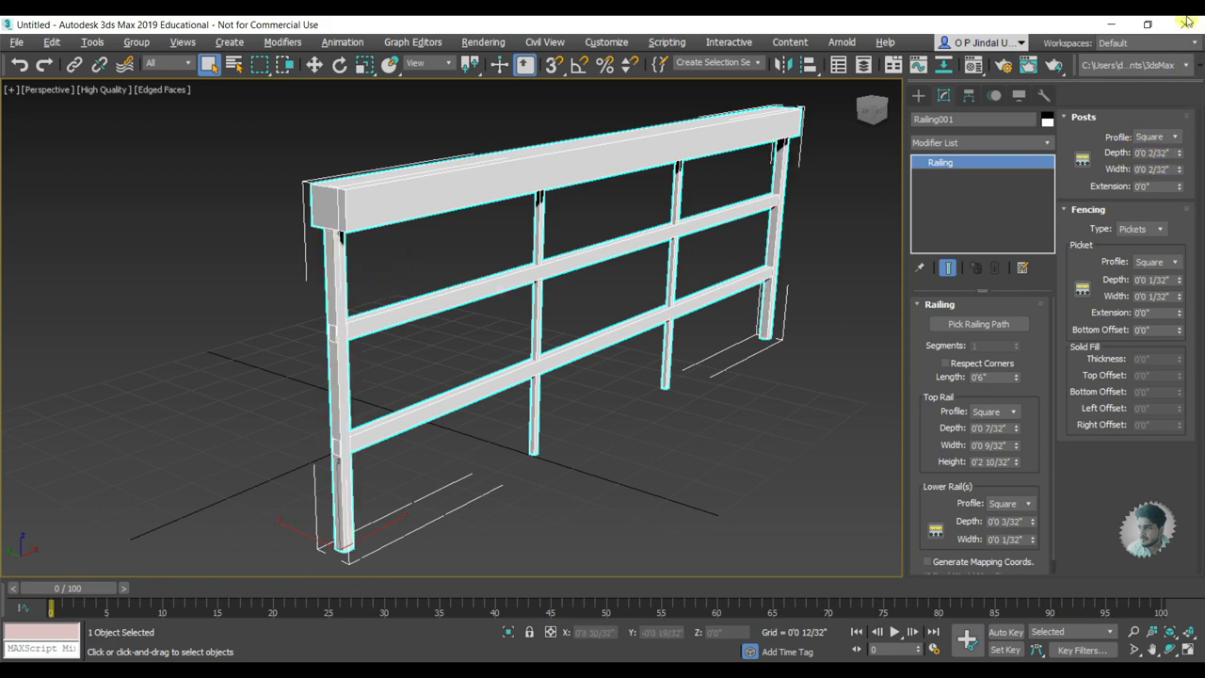
Give the posts 0'0 3/32" depth, 0'0 4/32" width and 0'0 4/32" extension.
{"action": "left_click", "coordinate": [1179, 149]}
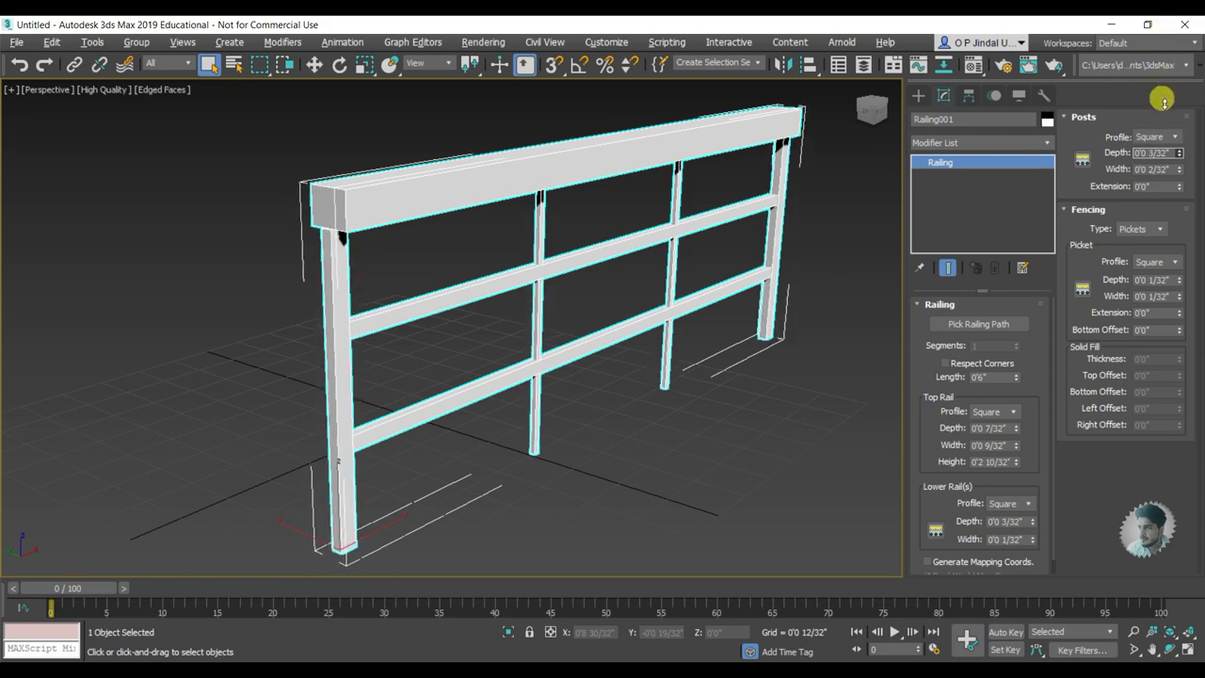
{"action": "left_click_drag", "start_coordinate": [1179, 171], "coordinate": [1181, 123]}
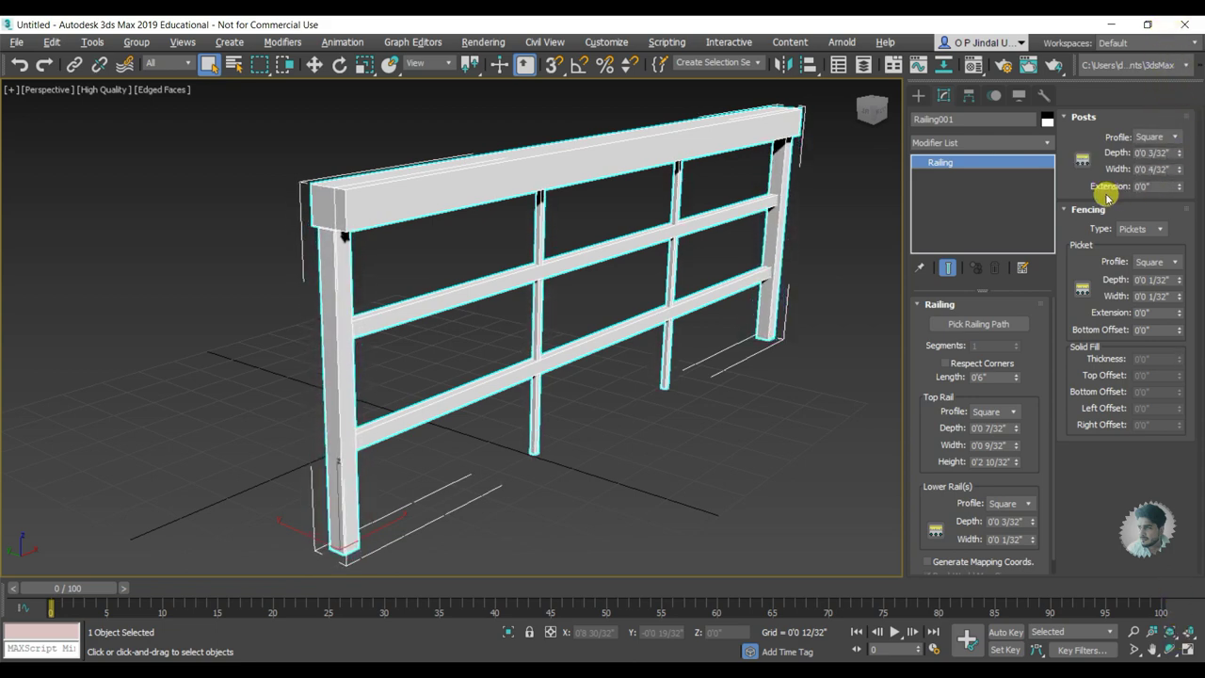
{"action": "mouse_move", "coordinate": [1179, 188]}
{"action": "left_mouse_down"}
{"action": "mouse_move", "coordinate": [1073, 209]}
{"action": "mouse_move", "coordinate": [1069, 375]}
{"action": "left_mouse_up"}
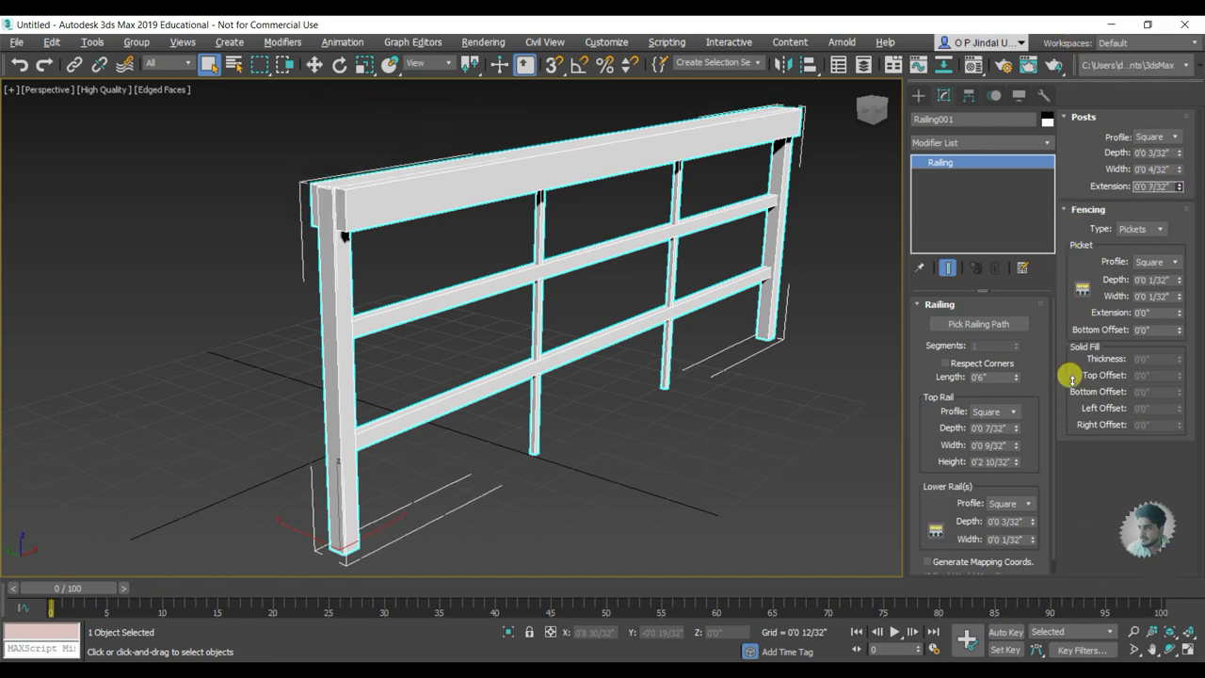
{"action": "left_click_drag", "start_coordinate": [1071, 568], "coordinate": [1073, 529]}
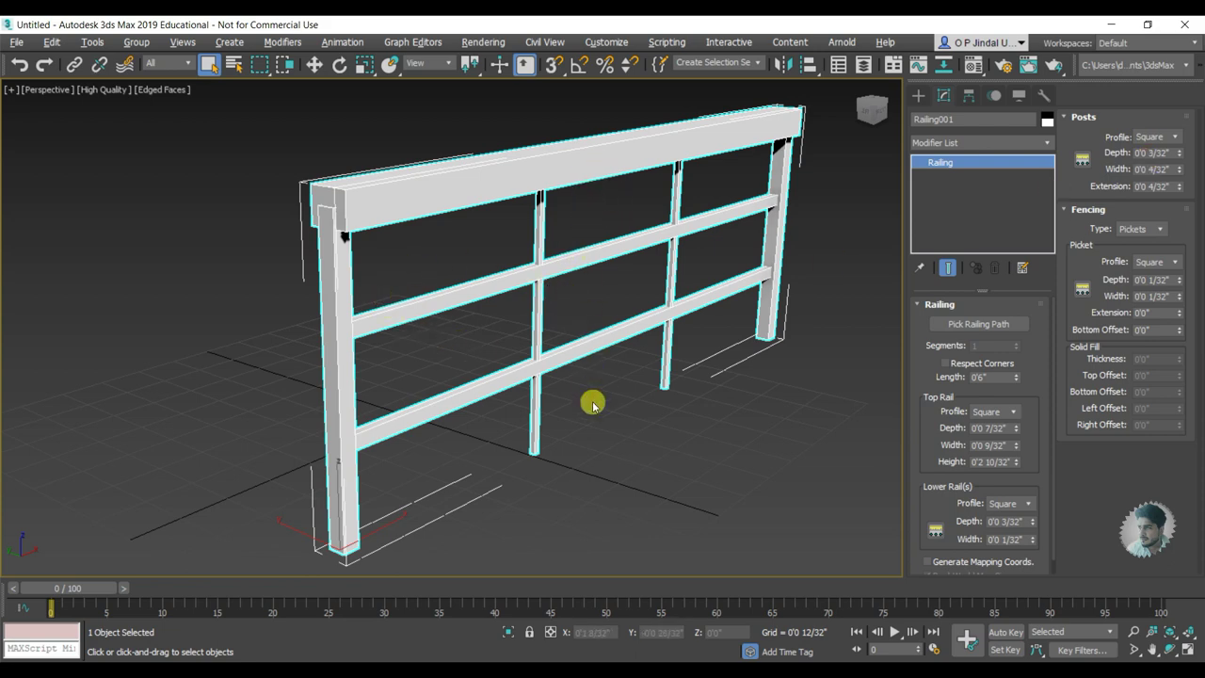
Set Post Spacing to 3 posts along the railing and close the window.
{"action": "left_click", "coordinate": [1083, 158]}
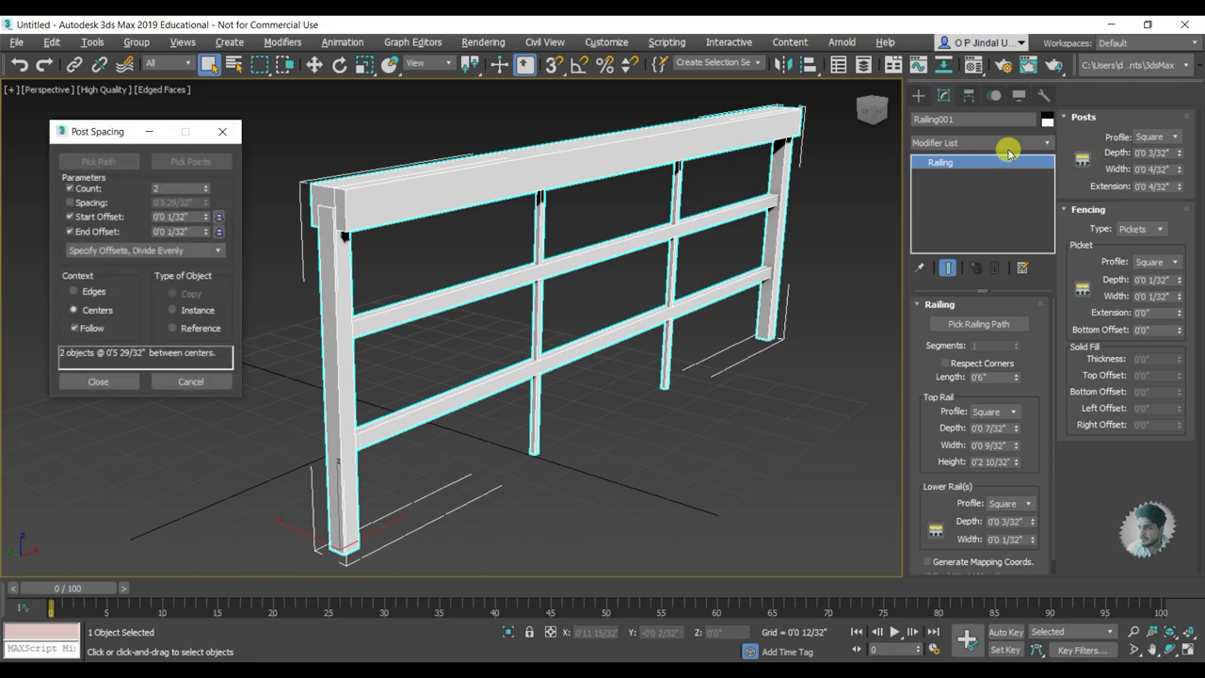
{"action": "left_click", "coordinate": [207, 186]}
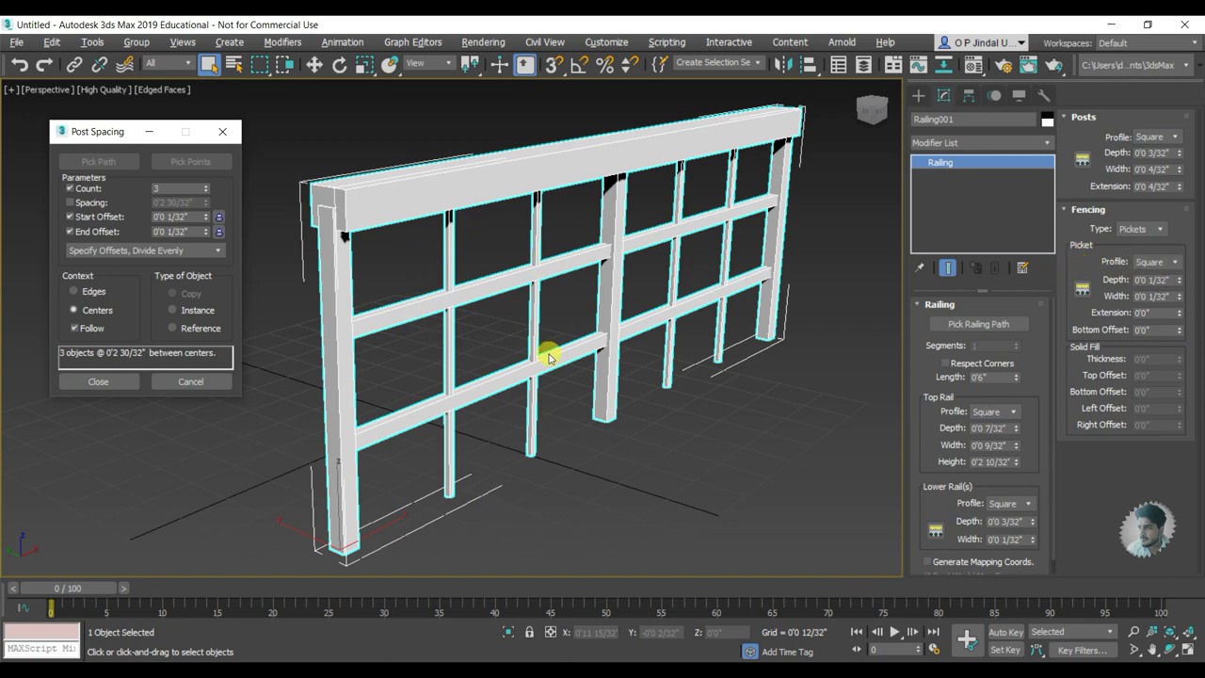
{"action": "left_click", "coordinate": [101, 381]}
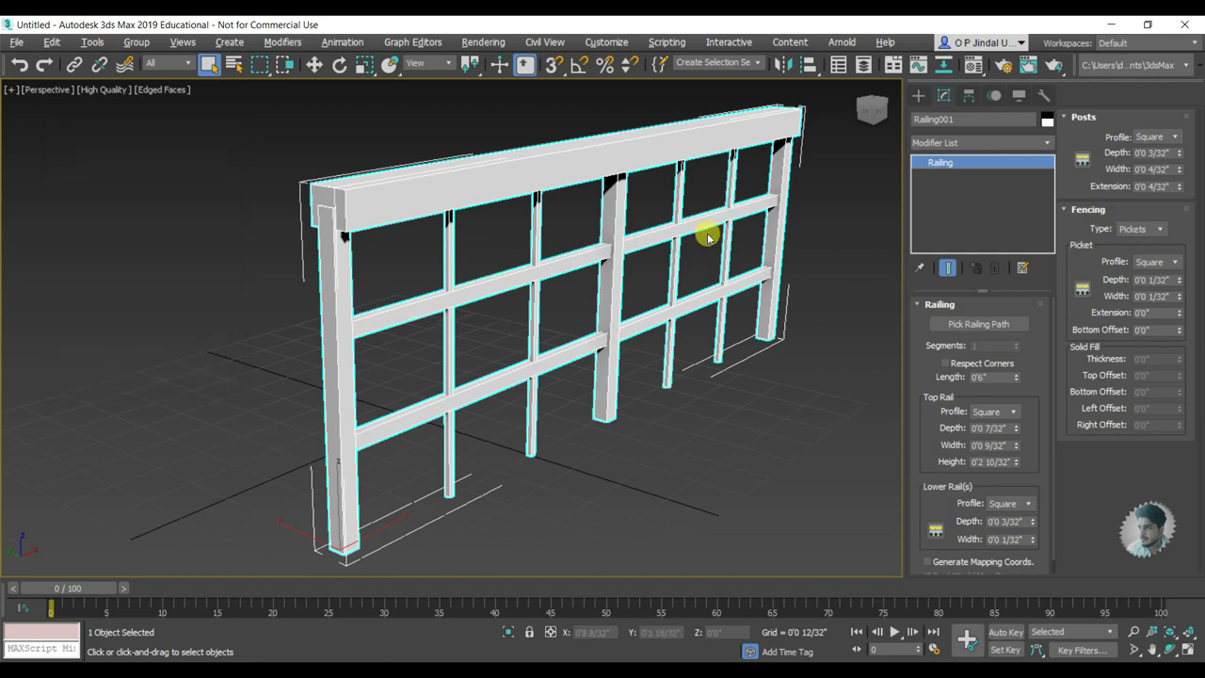
Toggle fencing to (none) and back to Pickets, trying Round before keeping Square pickets.
{"action": "left_click", "coordinate": [1169, 226]}
{"action": "left_click", "coordinate": [1139, 237]}
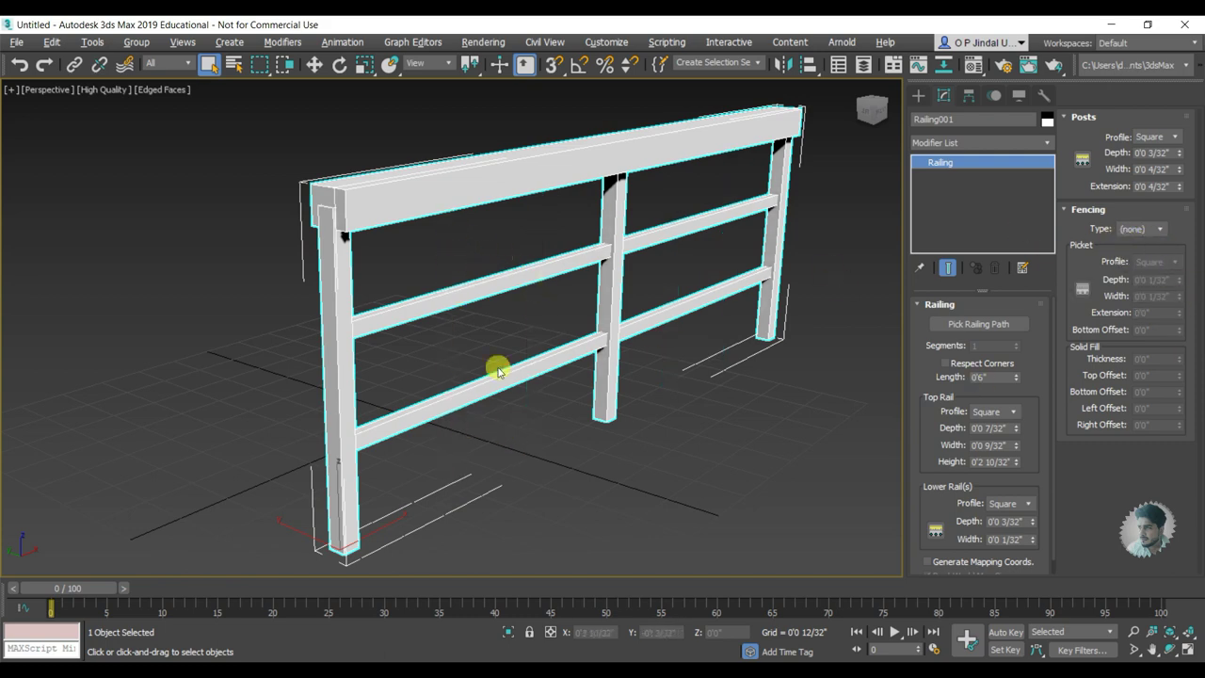
{"action": "left_click", "coordinate": [1143, 232]}
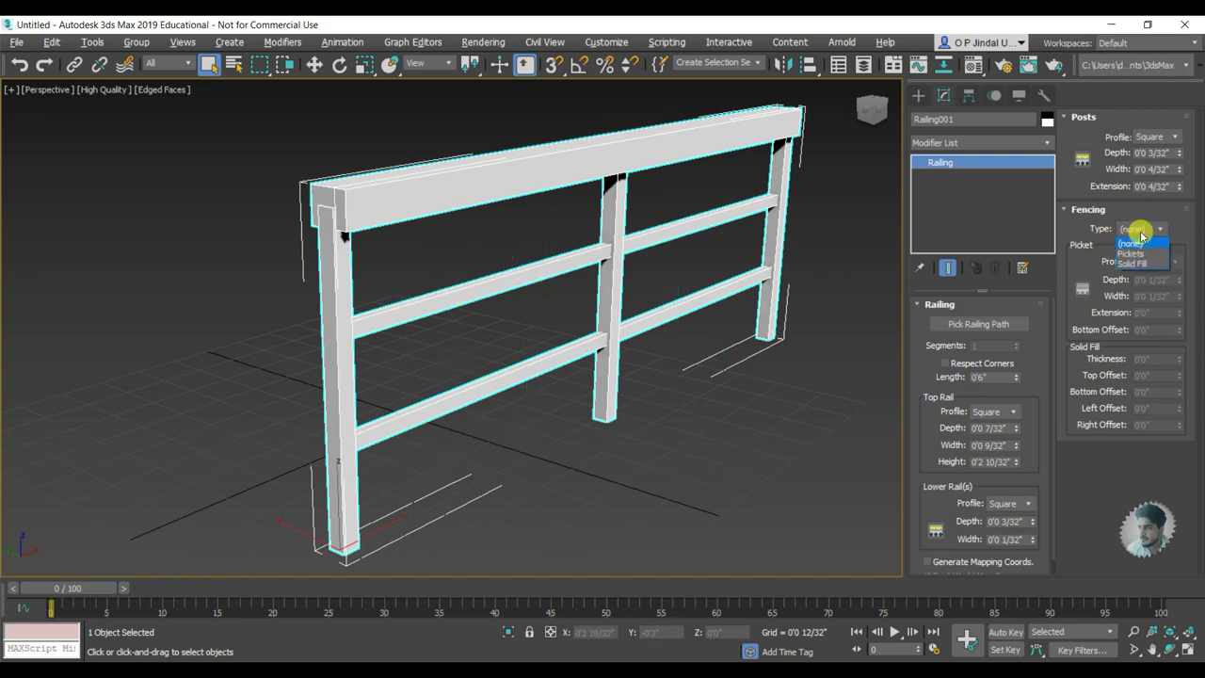
{"action": "left_click", "coordinate": [1132, 253]}
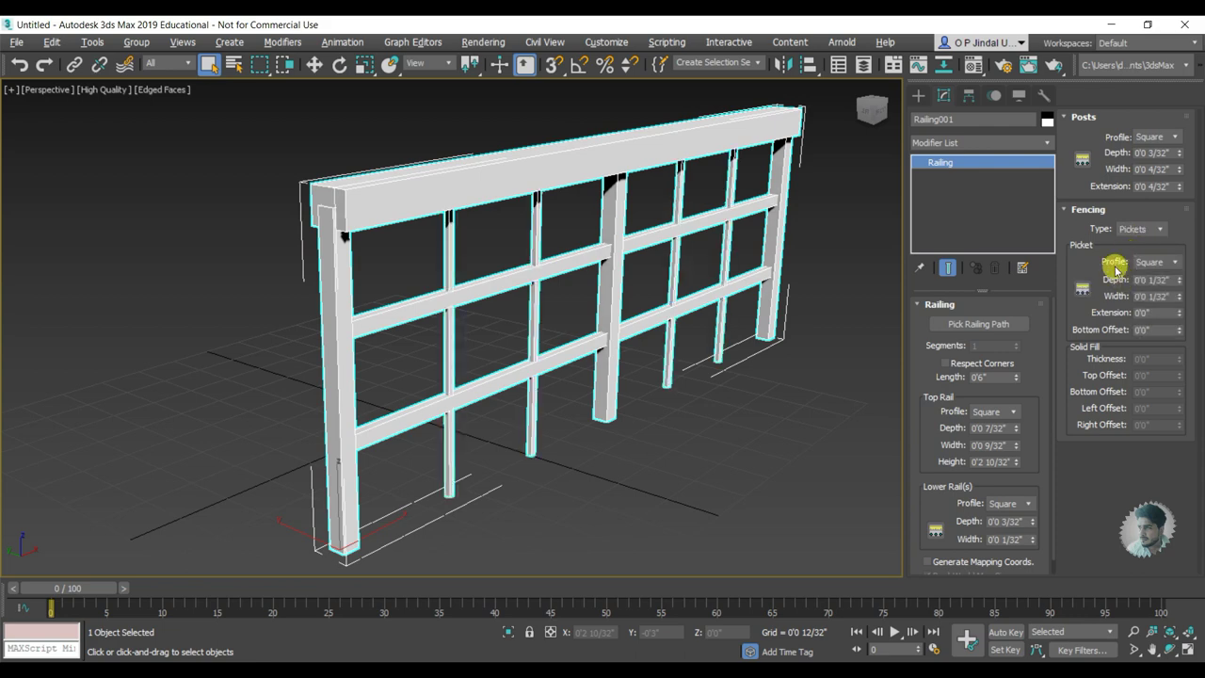
{"action": "middle_click_drag", "start_coordinate": [542, 312], "coordinate": [513, 305]}
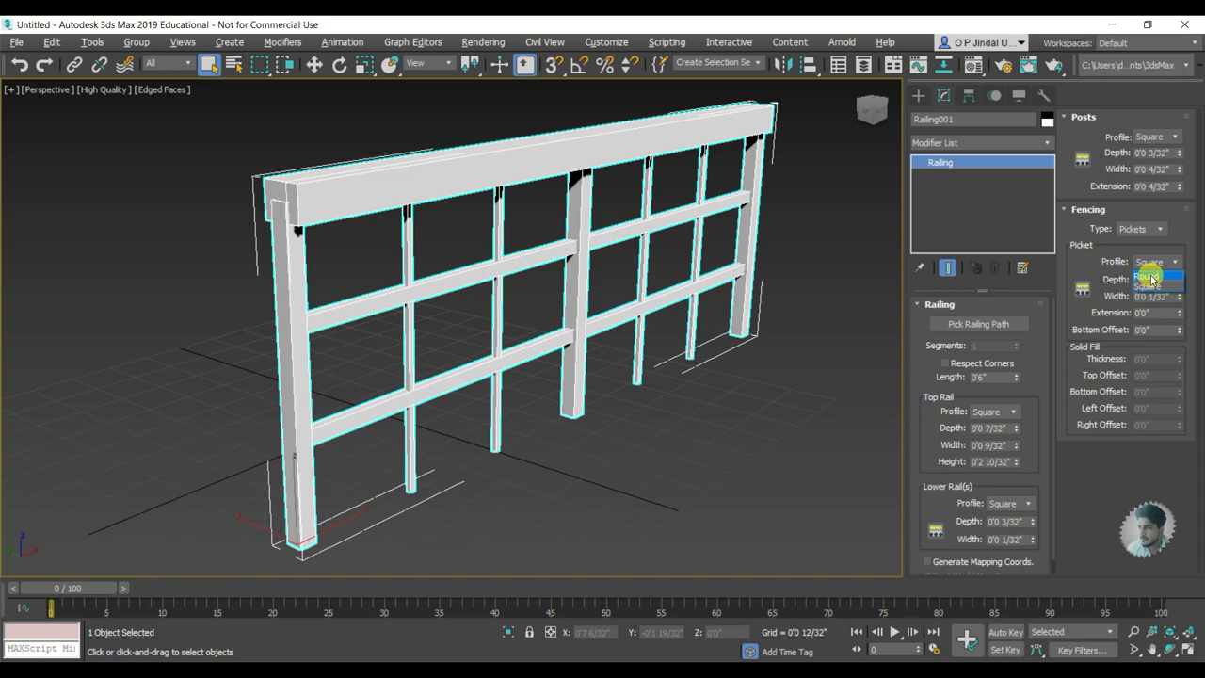
{"action": "left_click", "coordinate": [1151, 277]}
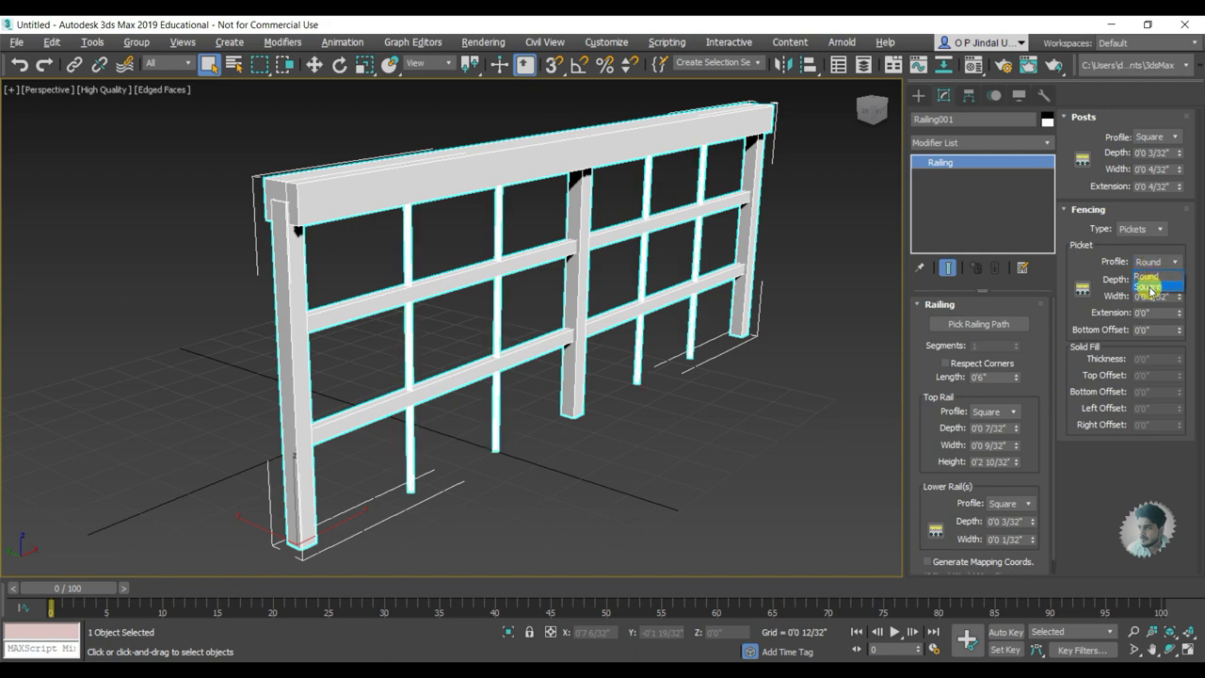
{"action": "left_click", "coordinate": [1149, 287]}
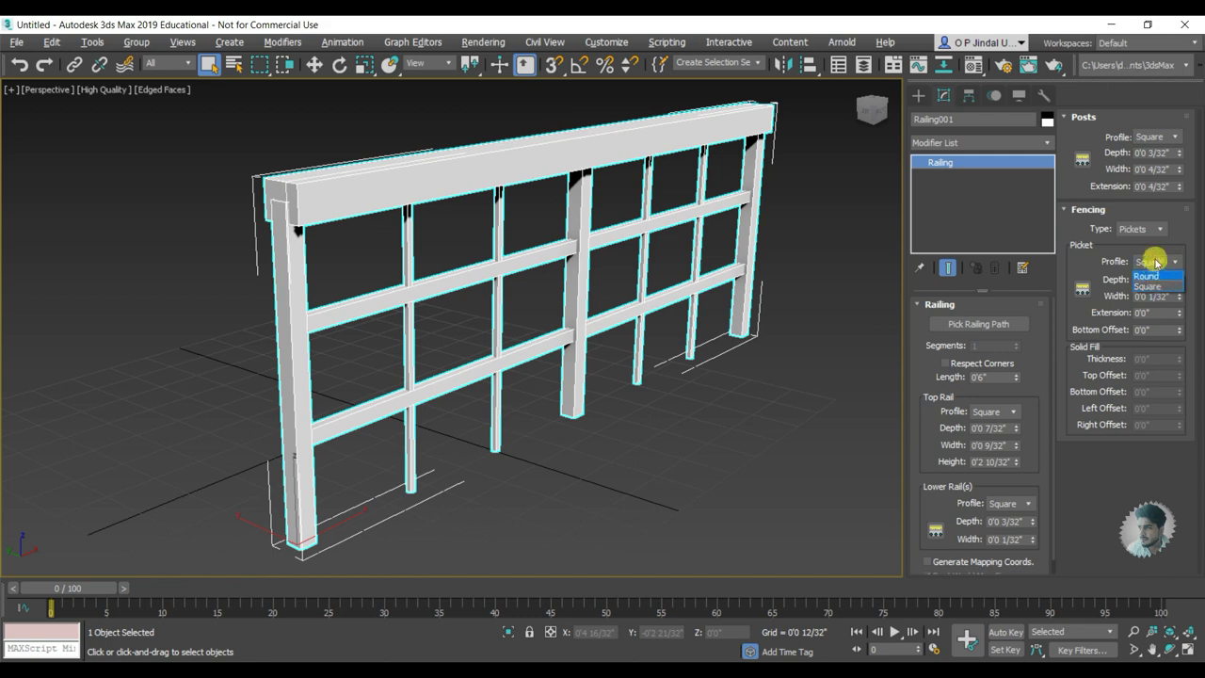
{"action": "left_click", "coordinate": [1150, 286]}
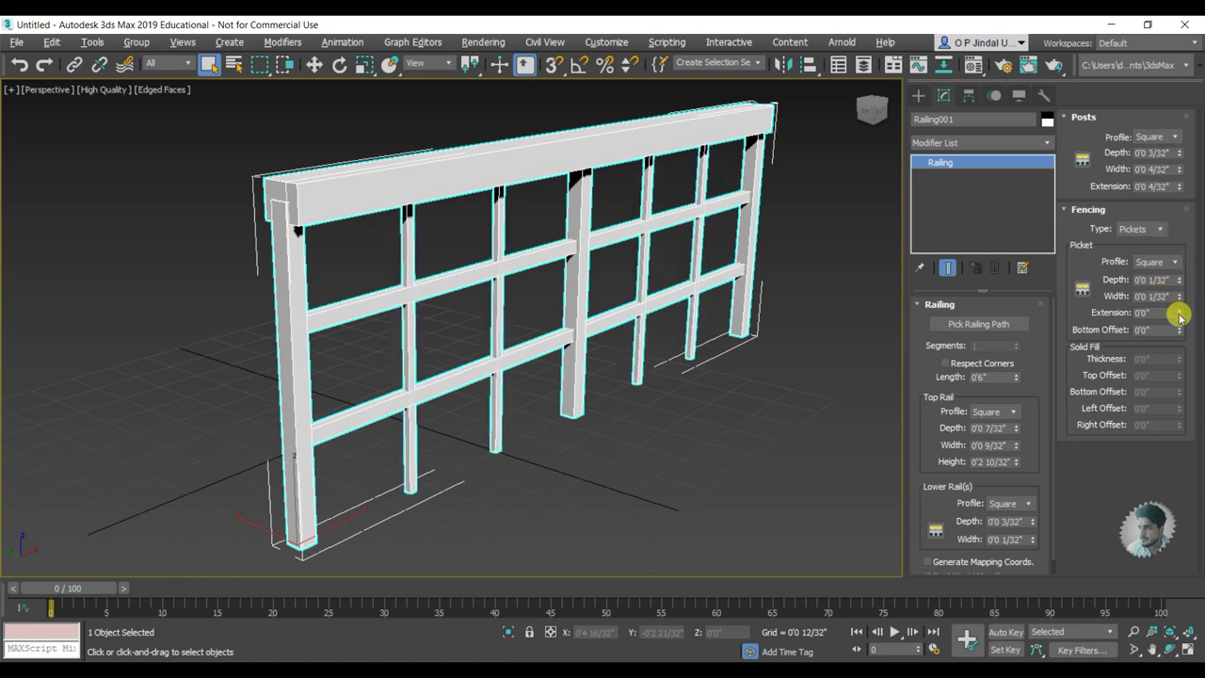
Set picket Extension to 0'0 5/32" and Bottom Offset to 0'0 8/32", leaving picket spacing unchanged.
{"action": "left_click_drag", "start_coordinate": [1180, 317], "coordinate": [1126, 611]}
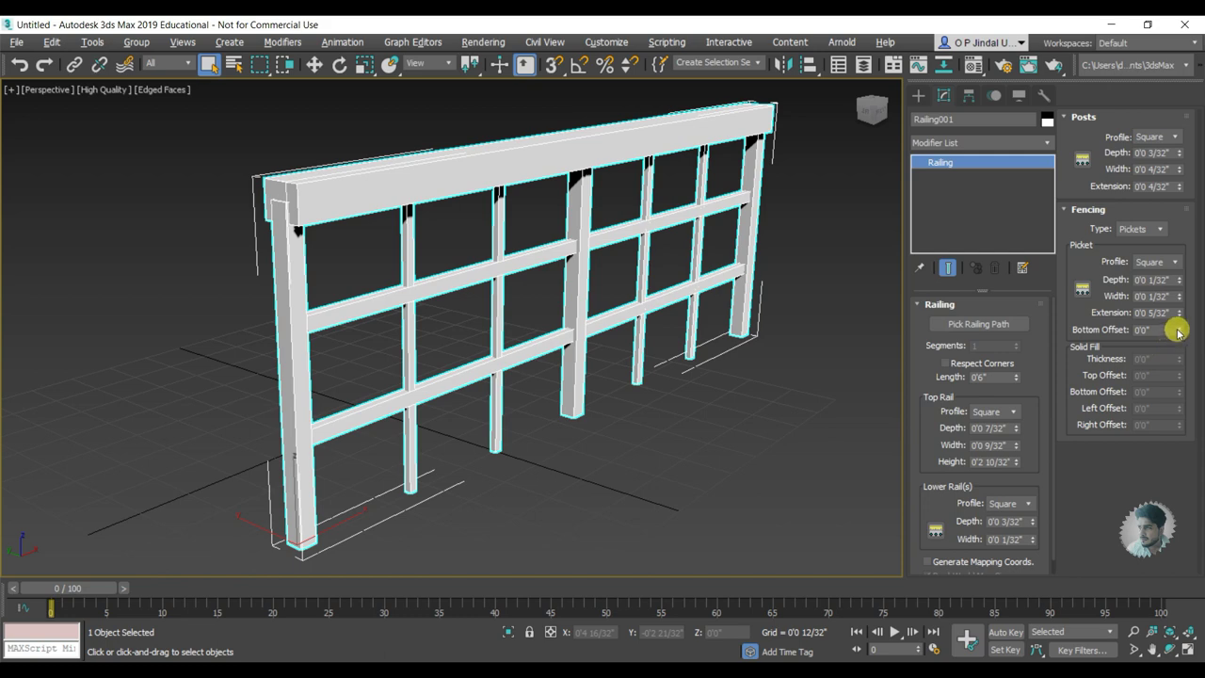
{"action": "left_click_drag", "start_coordinate": [1177, 329], "coordinate": [1145, 425]}
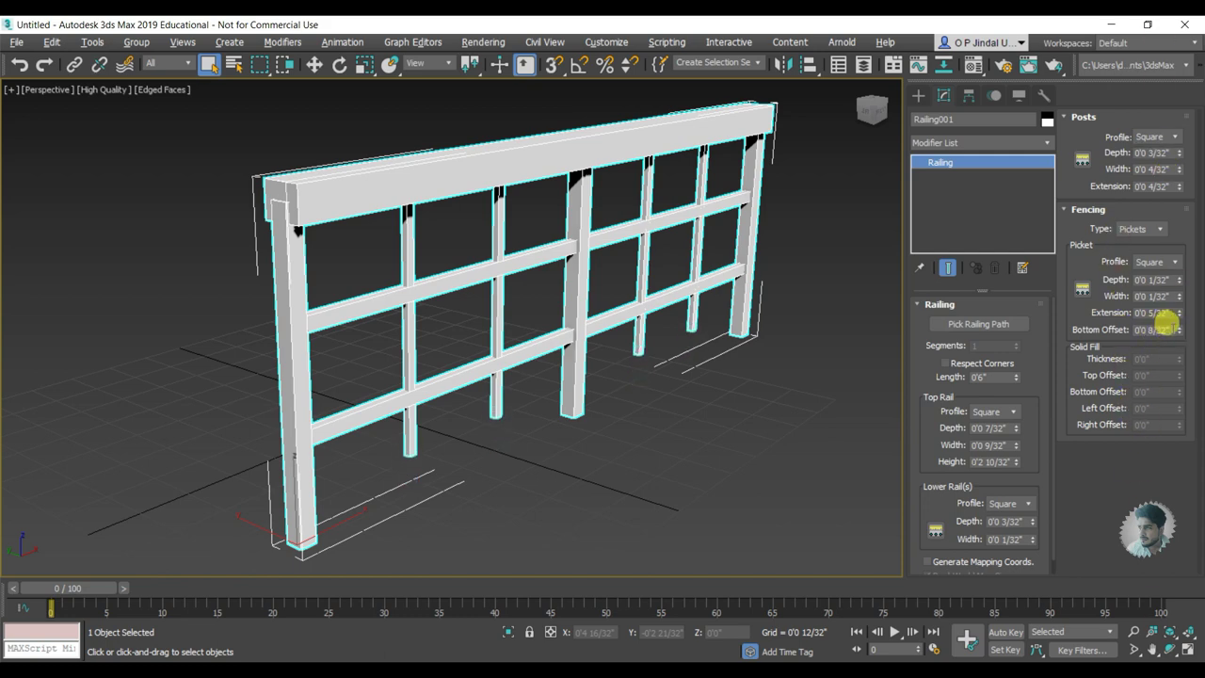
{"action": "left_click", "coordinate": [1084, 292]}
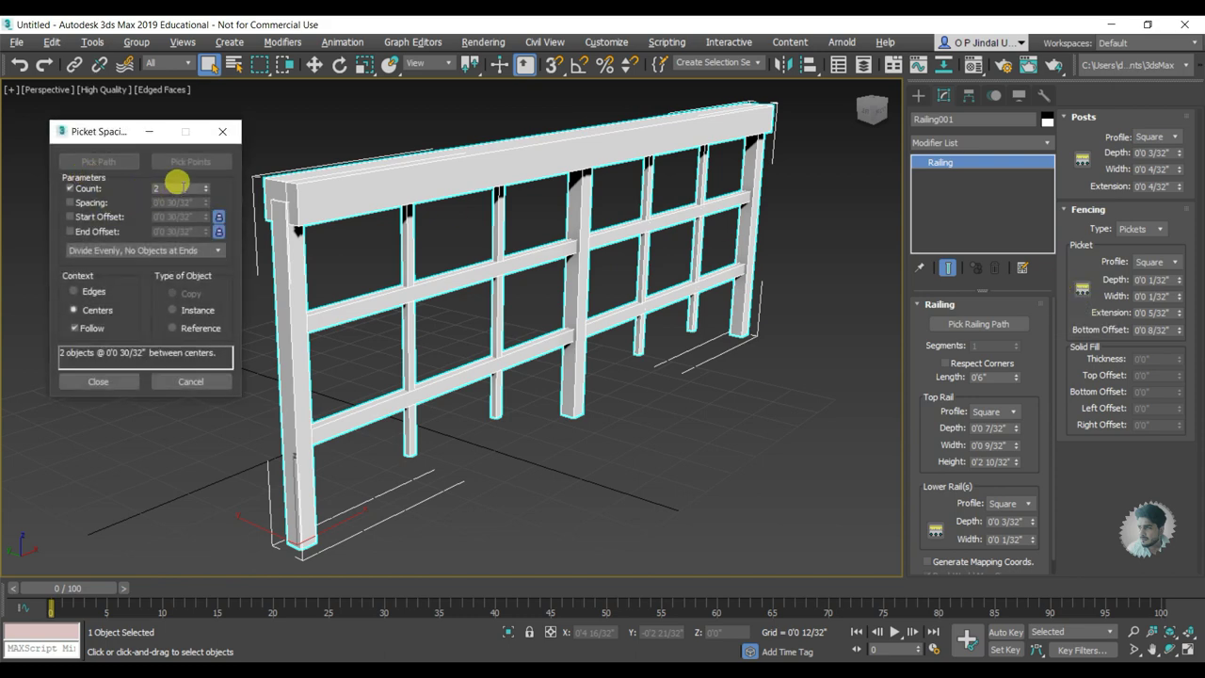
{"action": "left_click", "coordinate": [217, 130]}
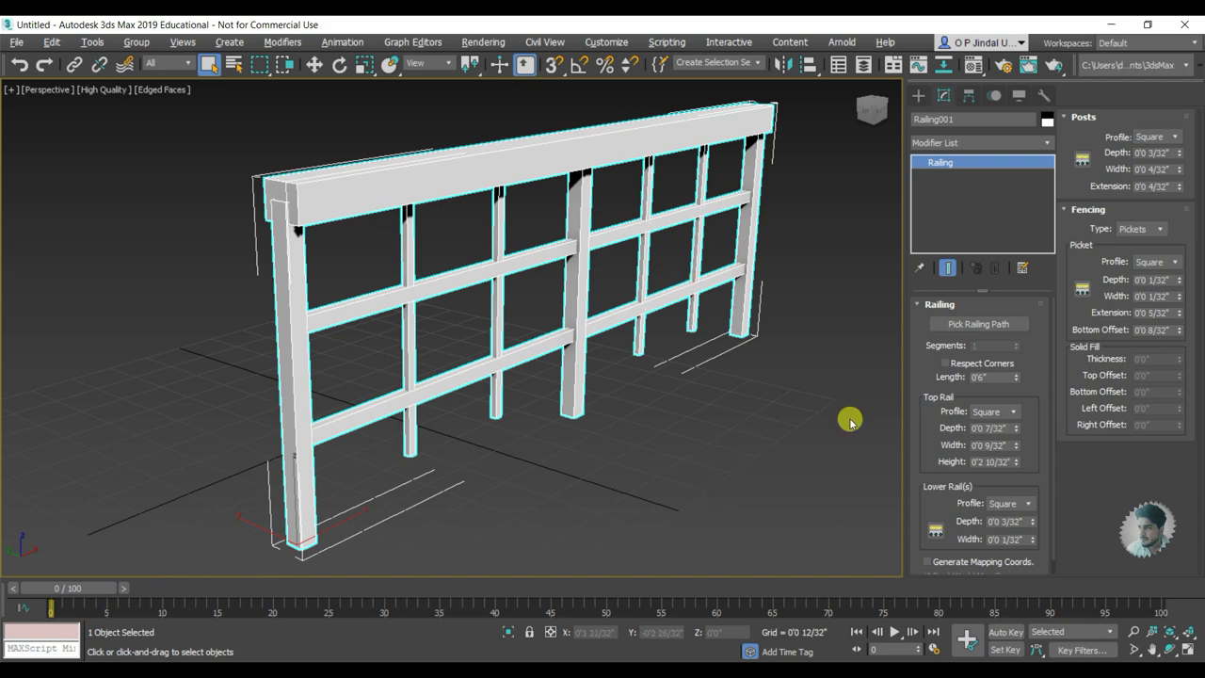
{"action": "left_click", "coordinate": [1132, 229]}
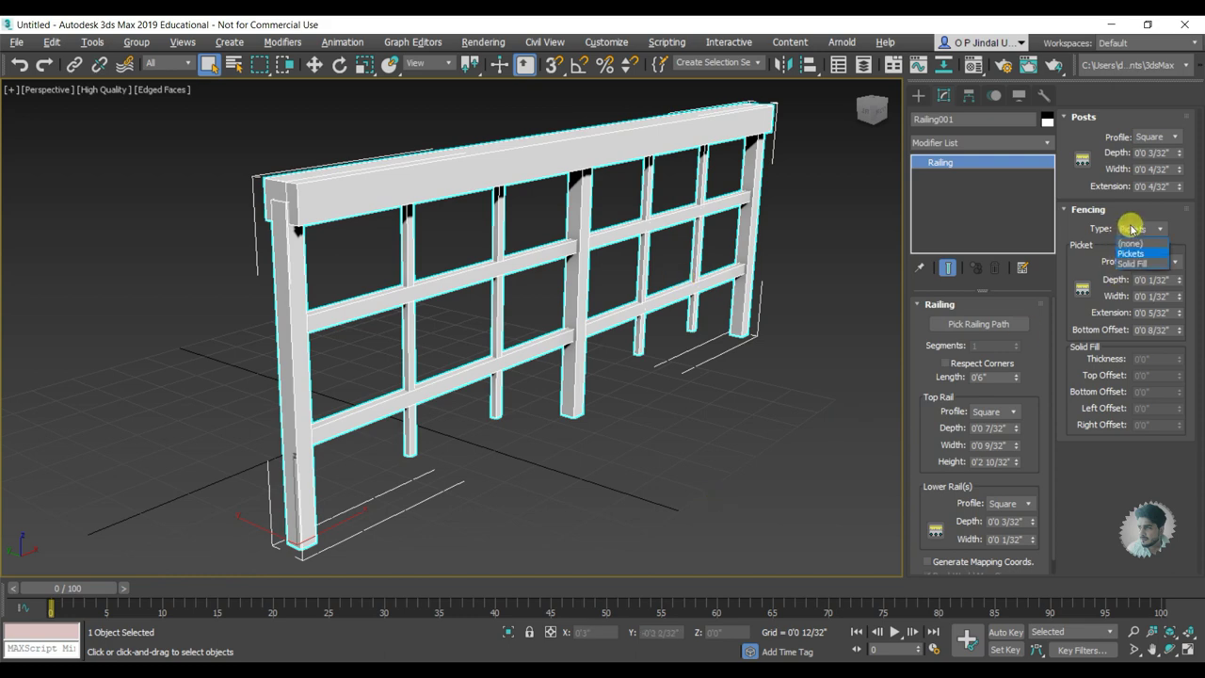
Switch fencing to Solid Fill, offsets 10/32" top, 9/32" bottom, 13/32" left, 10/32" right.
{"action": "left_click", "coordinate": [1132, 264]}
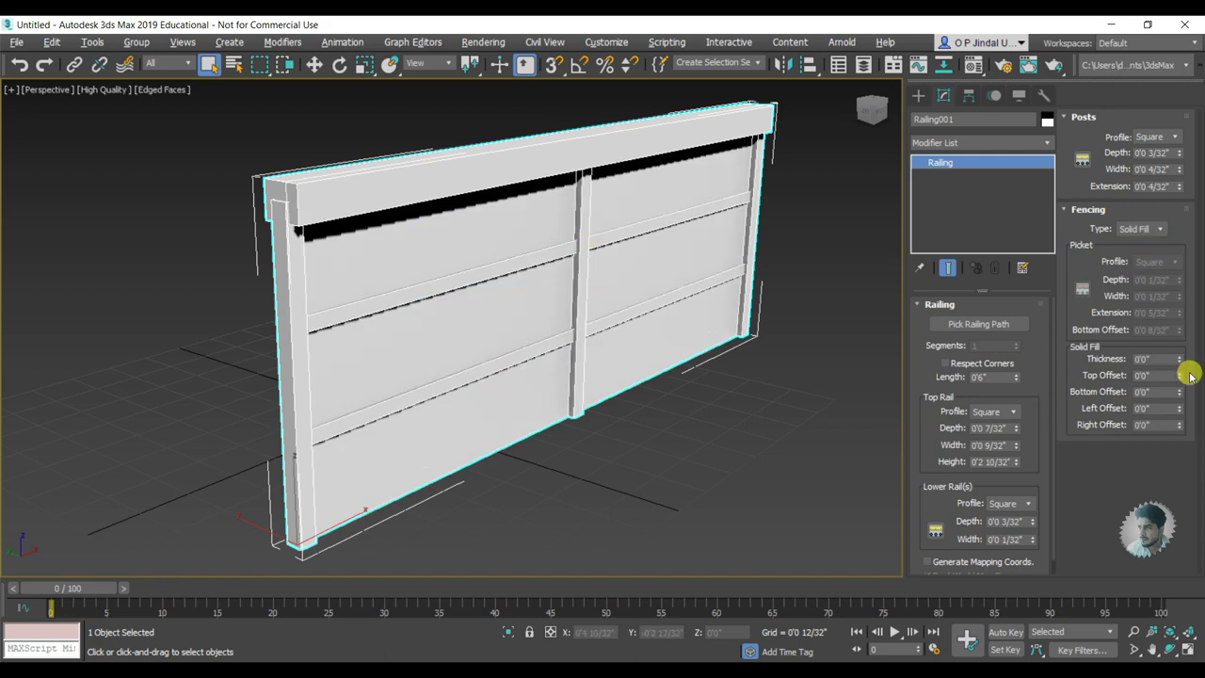
{"action": "mouse_move", "coordinate": [1177, 358]}
{"action": "left_mouse_down"}
{"action": "mouse_move", "coordinate": [1158, 183]}
{"action": "mouse_move", "coordinate": [1186, 377]}
{"action": "mouse_move", "coordinate": [1187, 361]}
{"action": "left_mouse_up"}
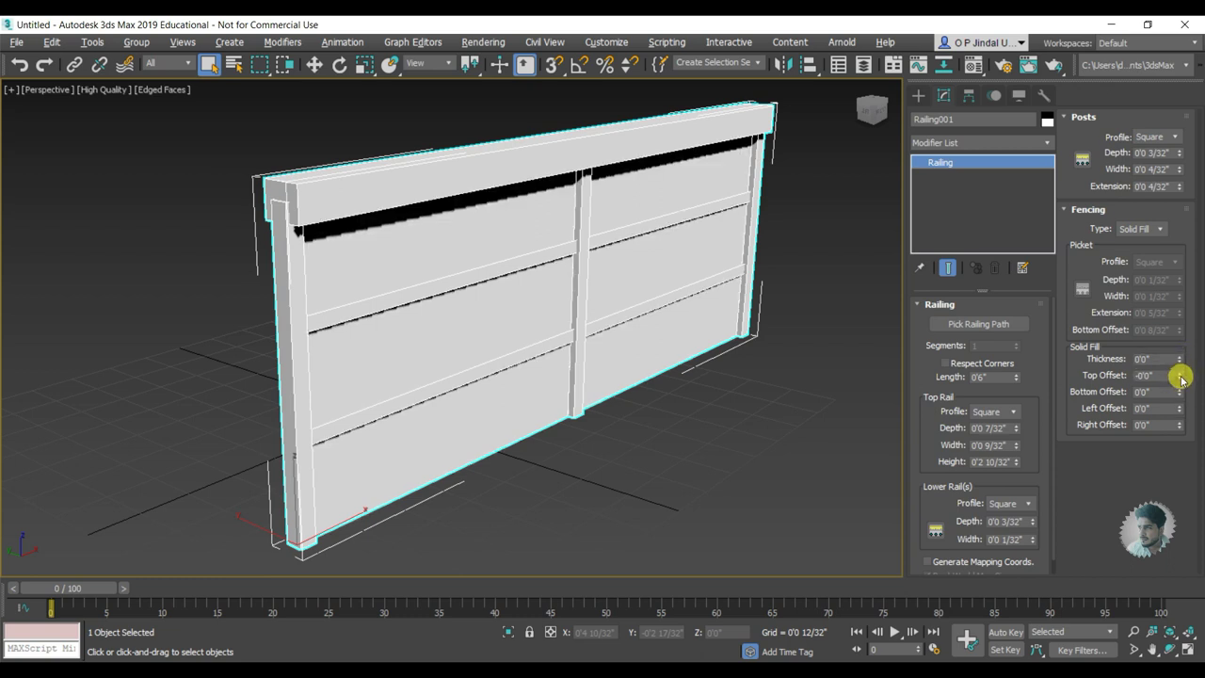
{"action": "mouse_move", "coordinate": [1181, 377]}
{"action": "left_mouse_down"}
{"action": "mouse_move", "coordinate": [1162, 150]}
{"action": "mouse_move", "coordinate": [1143, 412]}
{"action": "mouse_move", "coordinate": [1145, 346]}
{"action": "left_mouse_up"}
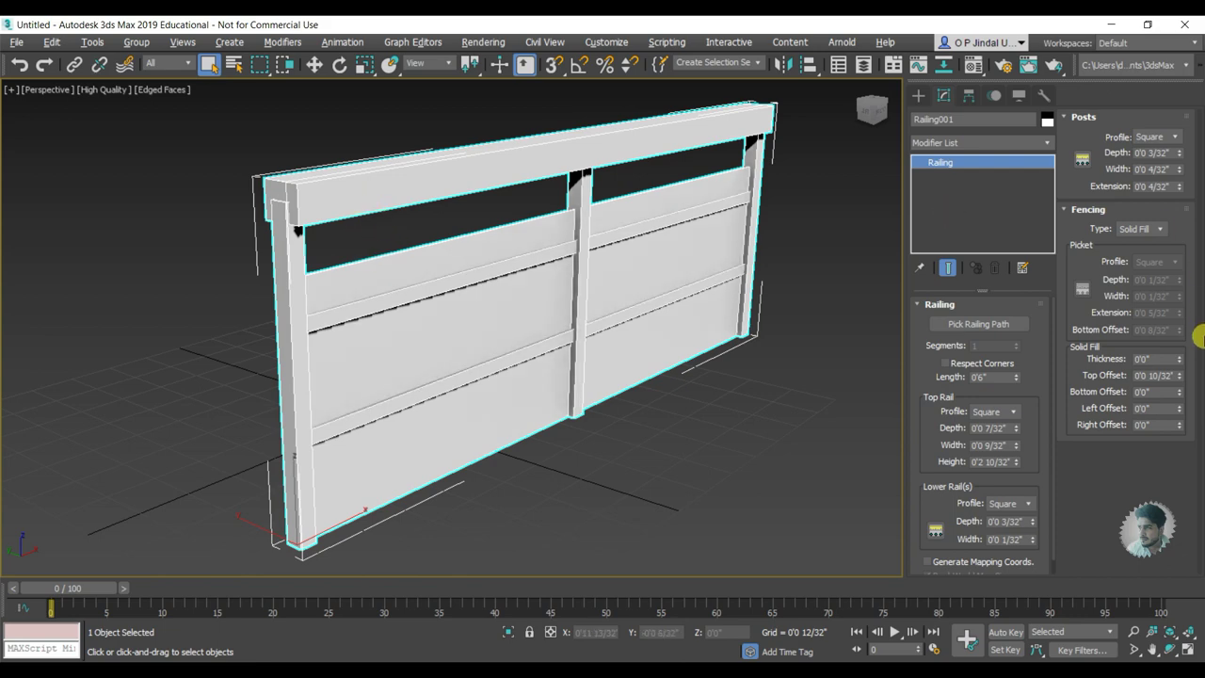
{"action": "left_click_drag", "start_coordinate": [1179, 392], "coordinate": [1154, 586]}
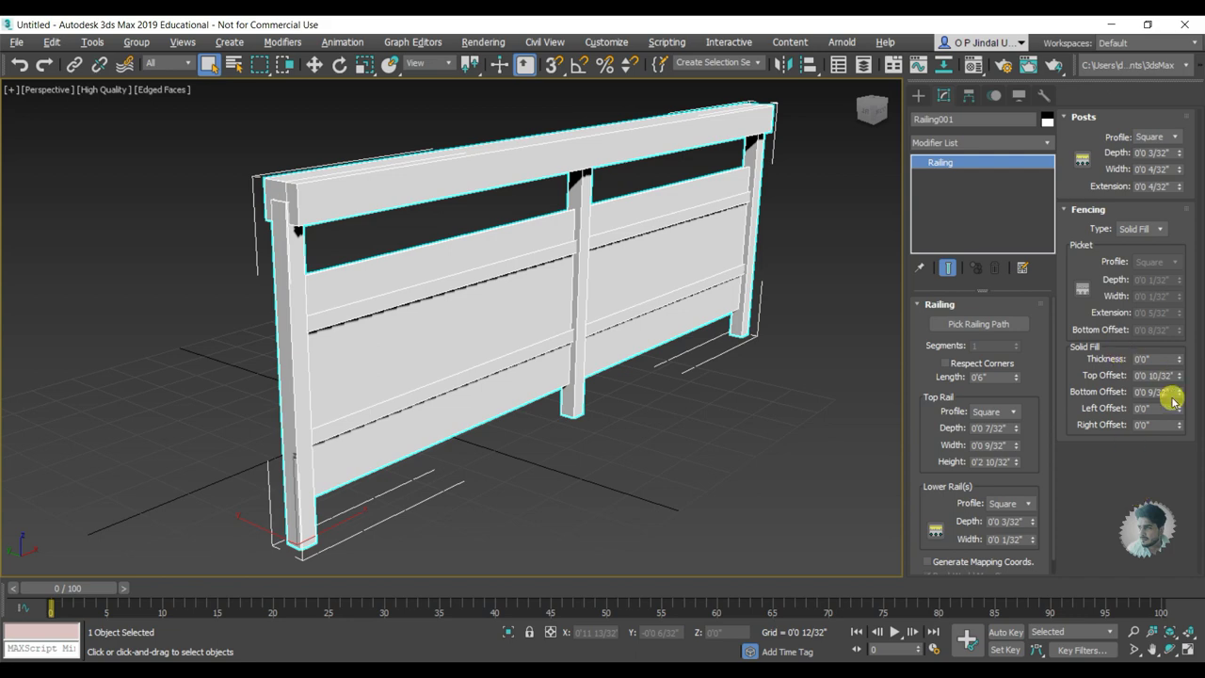
{"action": "left_click_drag", "start_coordinate": [1179, 410], "coordinate": [1156, 173]}
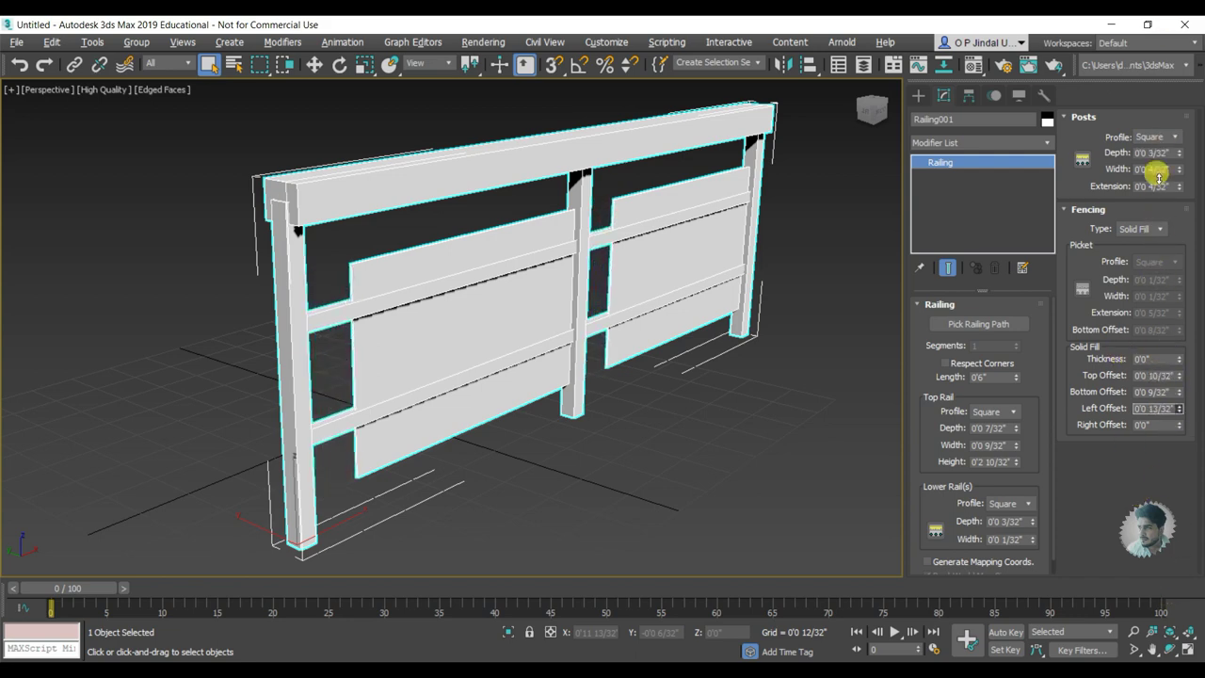
{"action": "left_click_drag", "start_coordinate": [1179, 425], "coordinate": [1151, 433]}
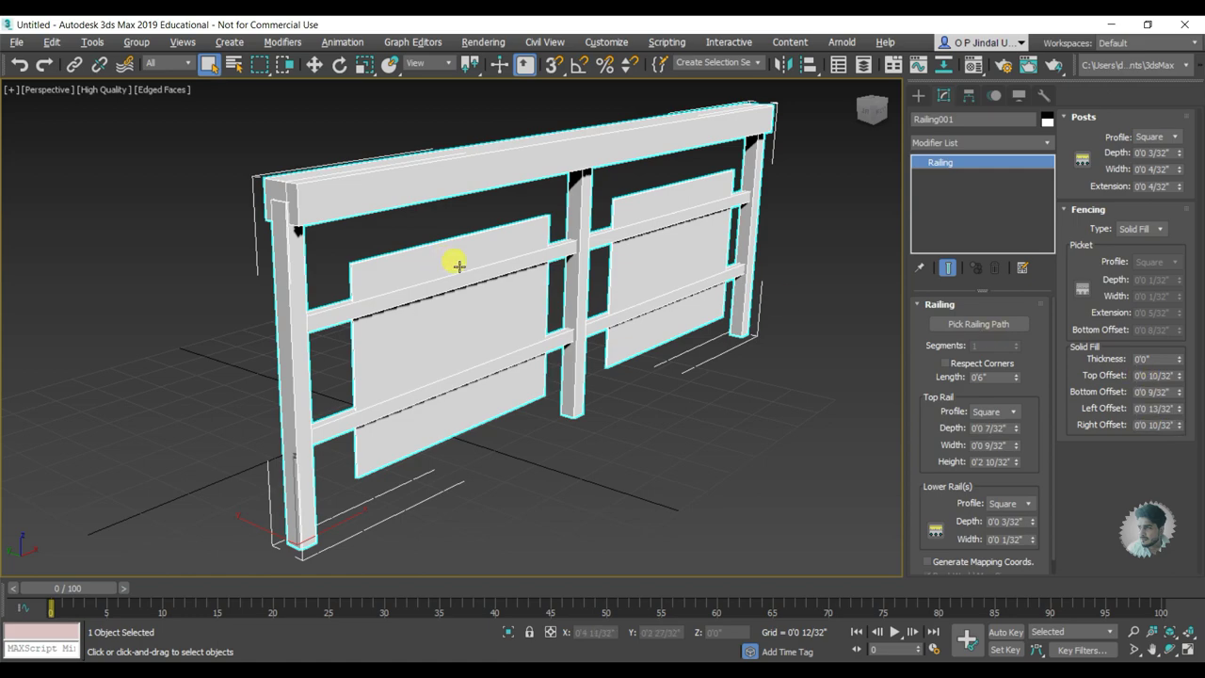
Orbit and zoom the view to inspect the solid-panel railing from several angles.
{"action": "mouse_move", "coordinate": [458, 266]}
{"action": "middle_mouse_down", "text": "alt"}
{"action": "mouse_move", "coordinate": [484, 272]}
{"action": "mouse_move", "coordinate": [471, 250]}
{"action": "mouse_move", "coordinate": [417, 242]}
{"action": "middle_mouse_up", "text": "alt"}
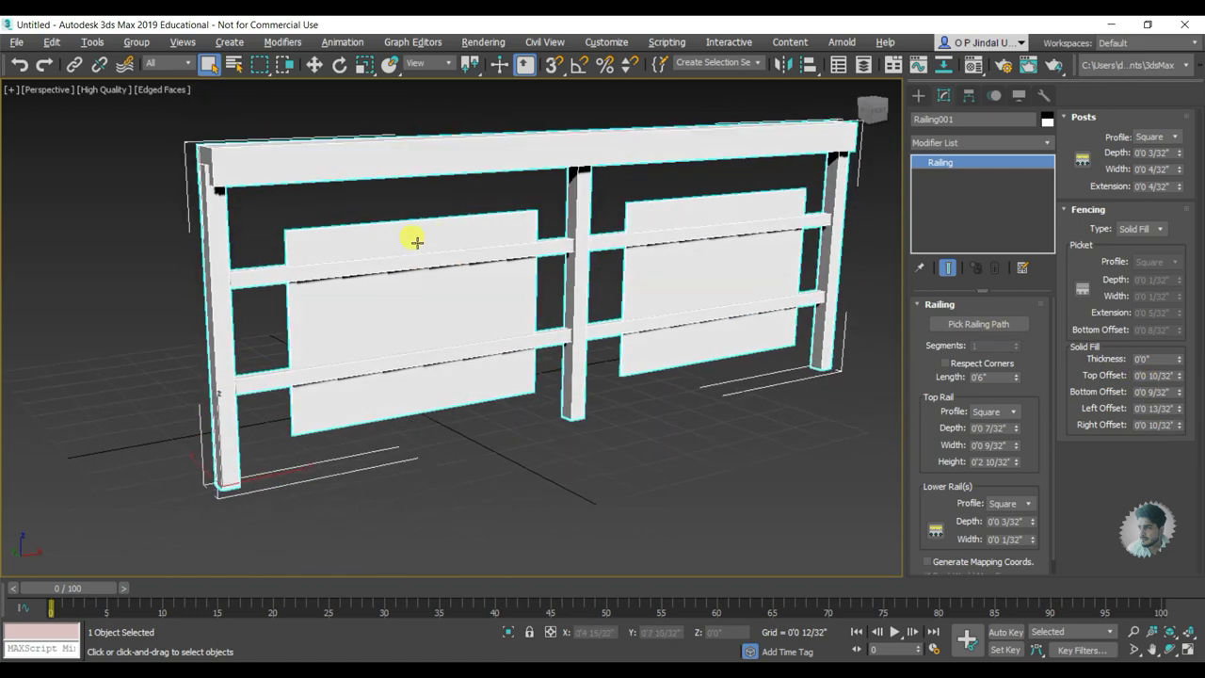
{"action": "scroll", "coordinate": [391, 241], "scroll_direction": "down", "scroll_amount": 2}
{"action": "scroll", "coordinate": [503, 242], "scroll_direction": "down", "scroll_amount": 2}
{"action": "scroll", "coordinate": [505, 254], "scroll_direction": "down", "scroll_amount": 1}
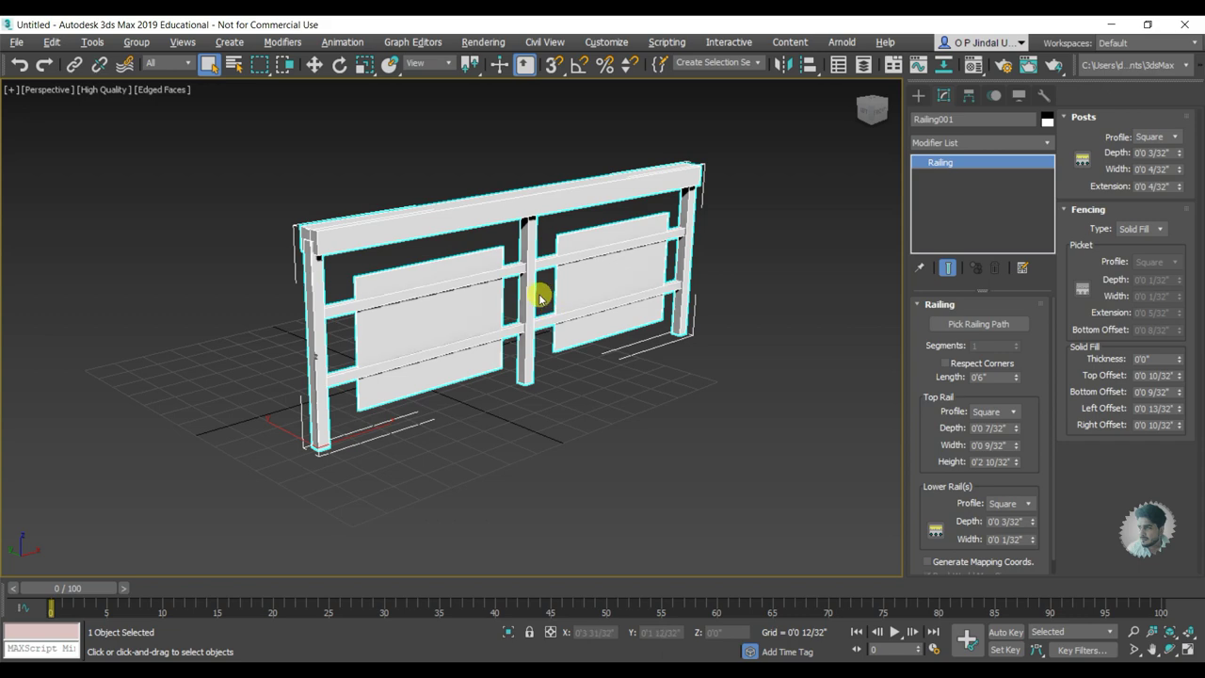
{"action": "middle_click_drag", "start_coordinate": [539, 298], "coordinate": [500, 292], "text": "alt"}
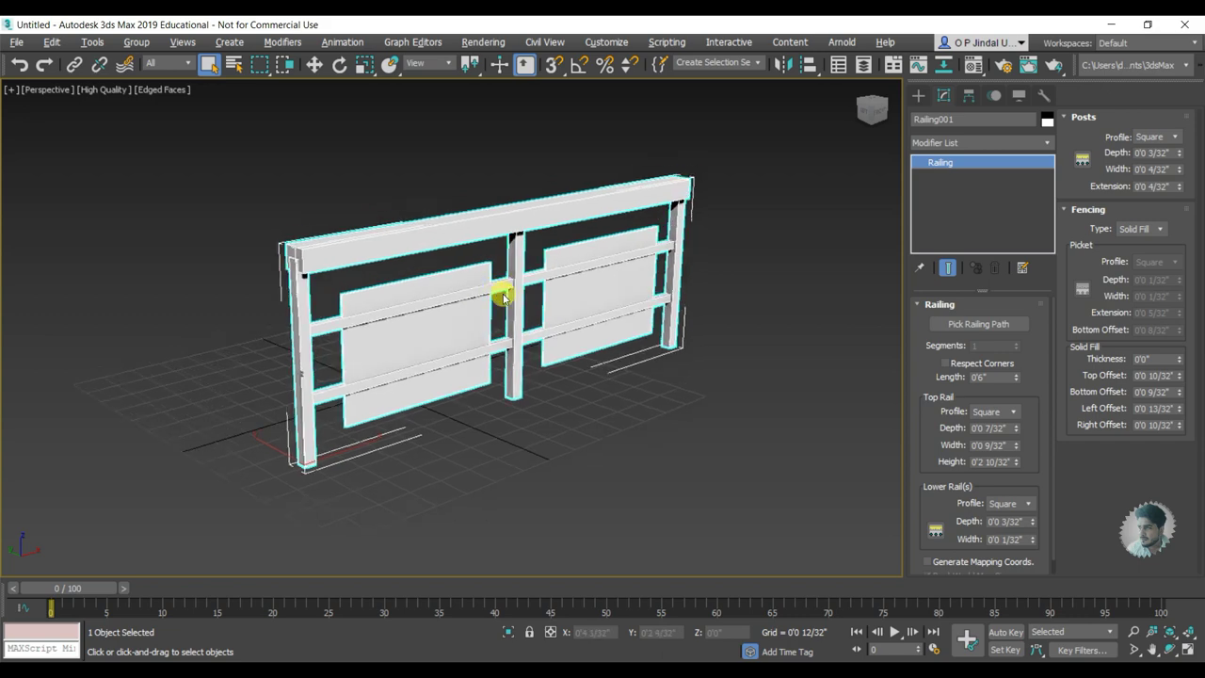
{"action": "mouse_move", "coordinate": [236, 352]}
{"action": "middle_mouse_down", "text": "alt"}
{"action": "mouse_move", "coordinate": [597, 323]}
{"action": "mouse_move", "coordinate": [489, 356]}
{"action": "middle_mouse_up", "text": "alt"}
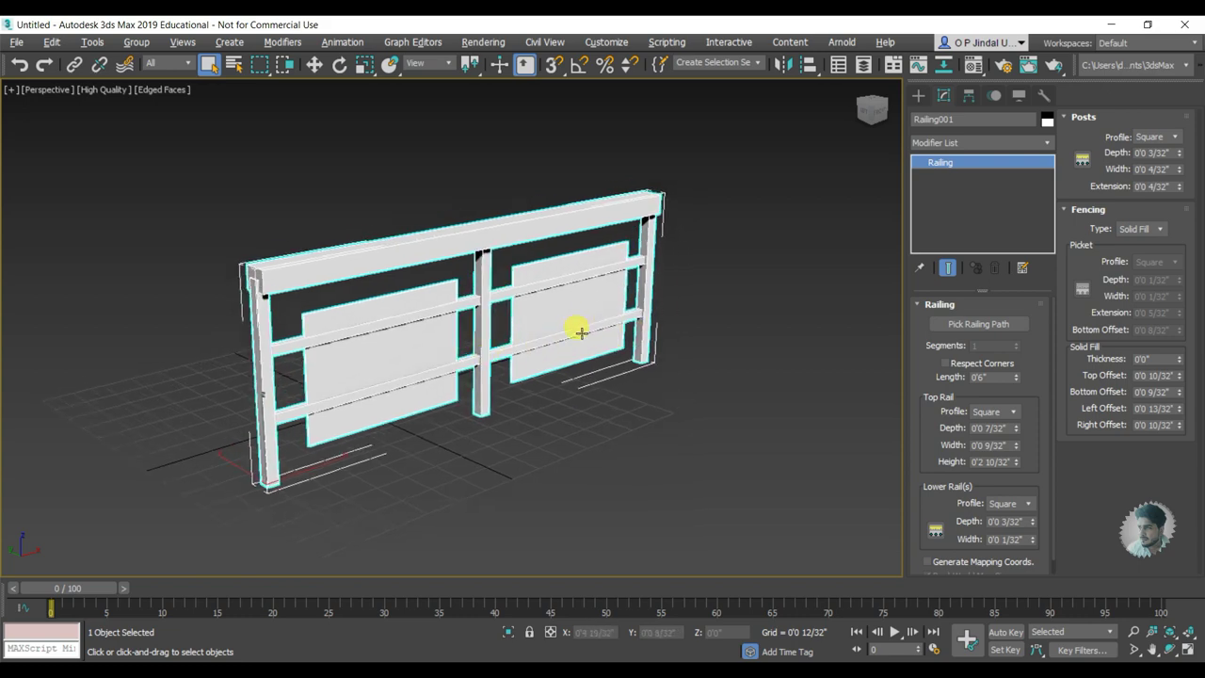
Delete the existing railing and switch to creating 2D shapes.
{"action": "key", "text": "Delete"}
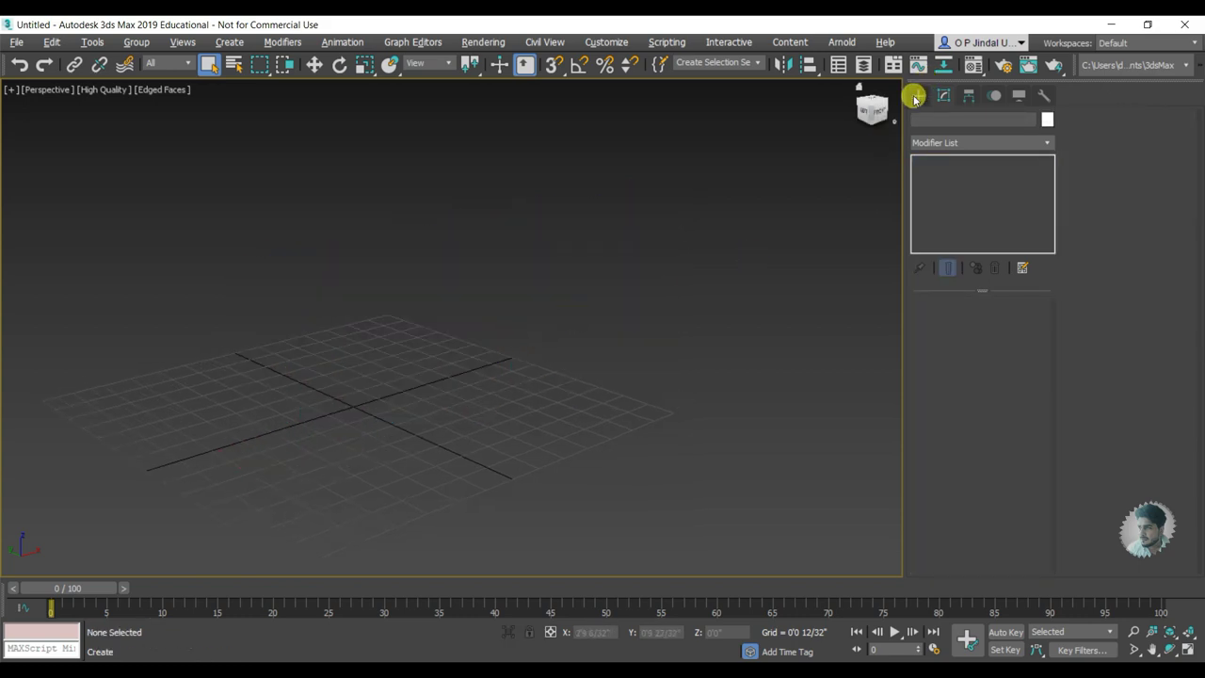
{"action": "left_click", "coordinate": [918, 95]}
{"action": "left_click", "coordinate": [936, 117]}
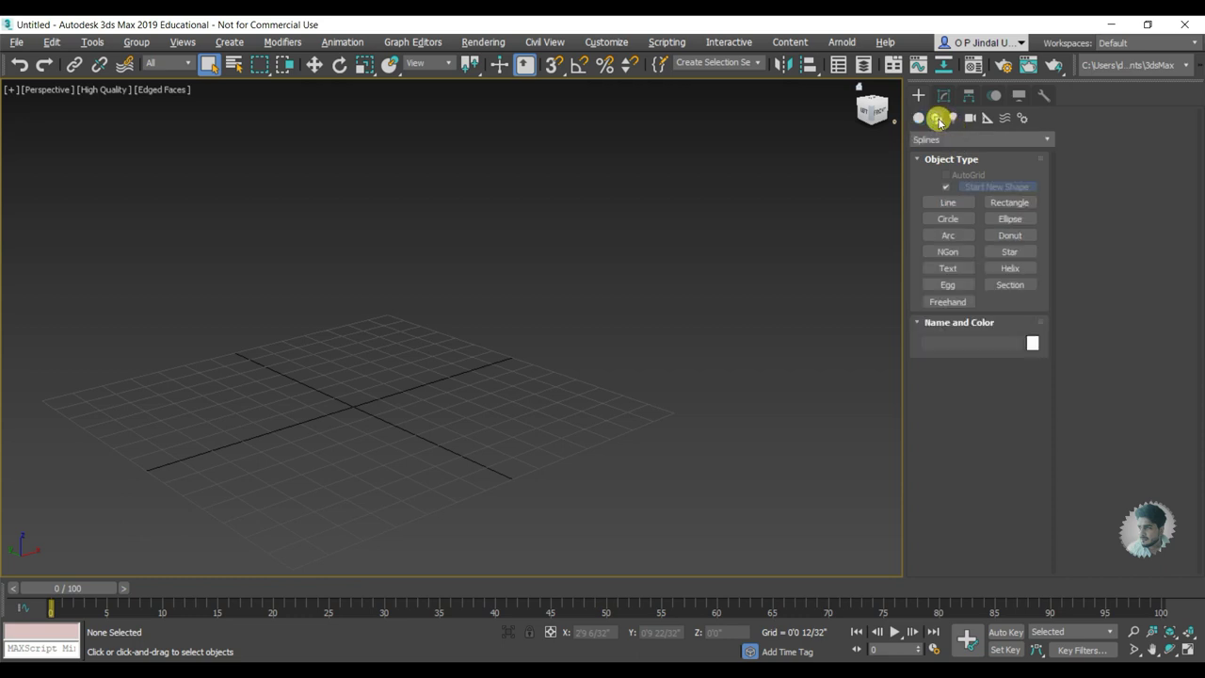
Draw a cornered Line spline on the grid, then tilt the view from above.
{"action": "left_click", "coordinate": [948, 204]}
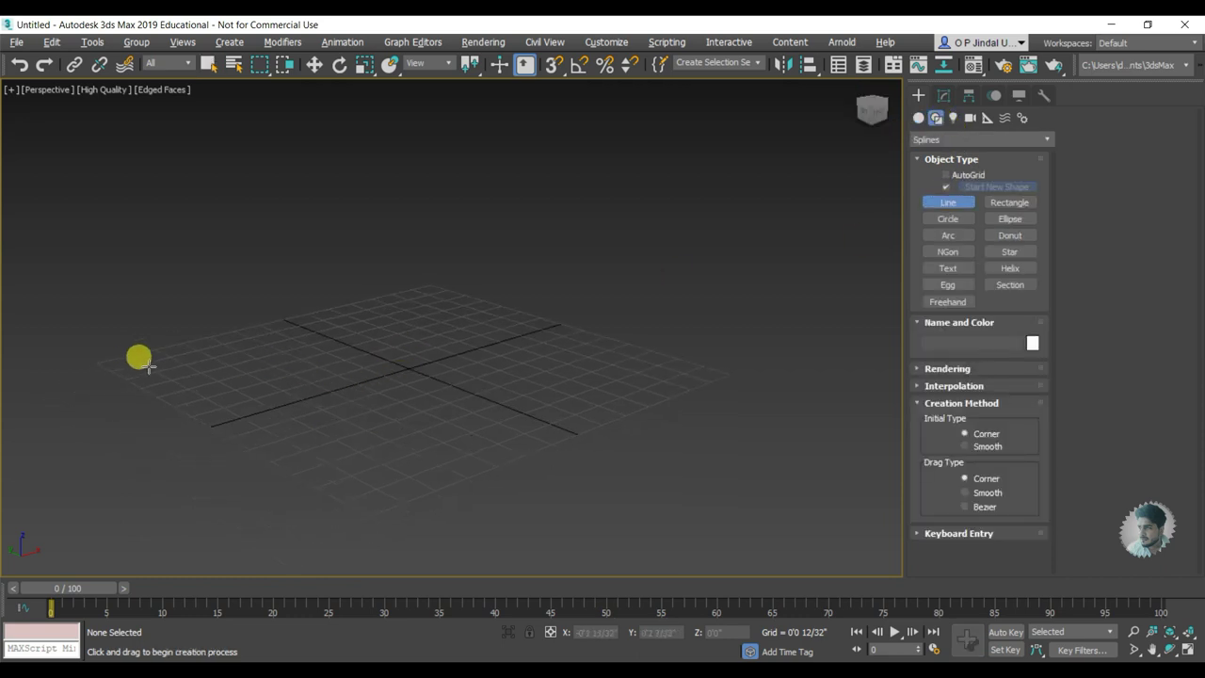
{"action": "left_click", "coordinate": [157, 358]}
{"action": "left_click", "coordinate": [396, 480]}
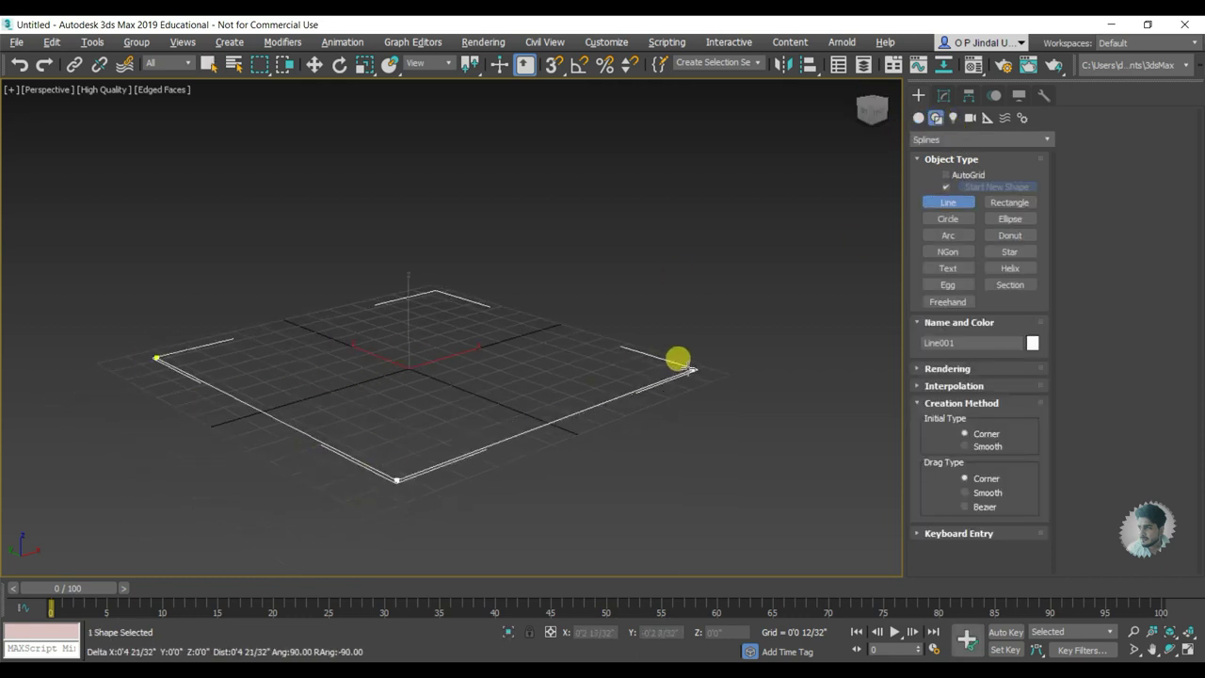
{"action": "left_click", "coordinate": [693, 369]}
{"action": "right_click", "coordinate": [480, 271]}
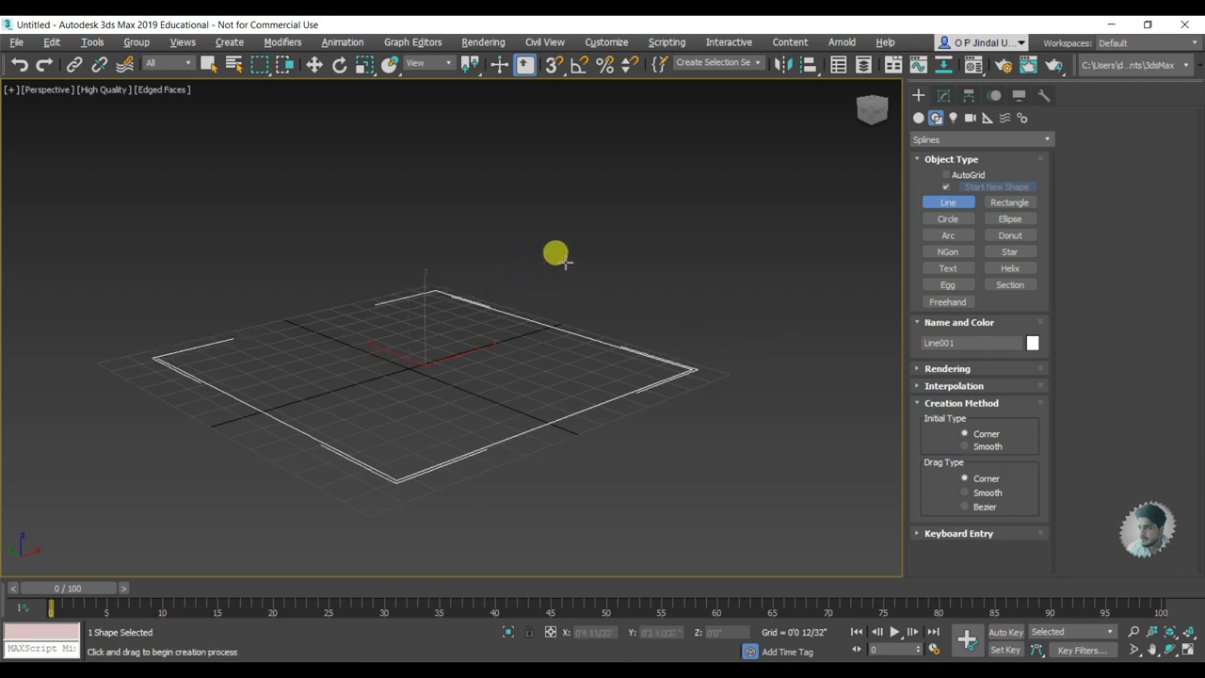
{"action": "mouse_move", "coordinate": [549, 380]}
{"action": "middle_mouse_down", "text": "alt"}
{"action": "mouse_move", "coordinate": [531, 393]}
{"action": "mouse_move", "coordinate": [540, 392]}
{"action": "middle_mouse_up", "text": "alt"}
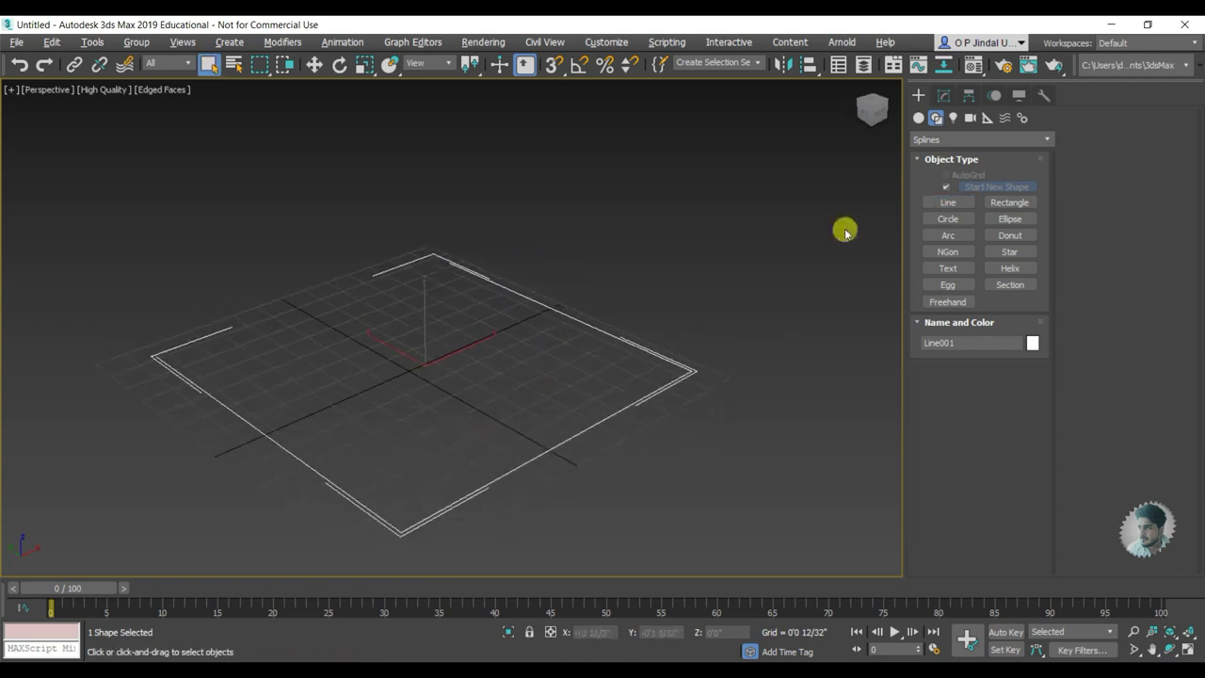
Create an AEC Extended Railing using Line001 as its picked path.
{"action": "left_click", "coordinate": [922, 140]}
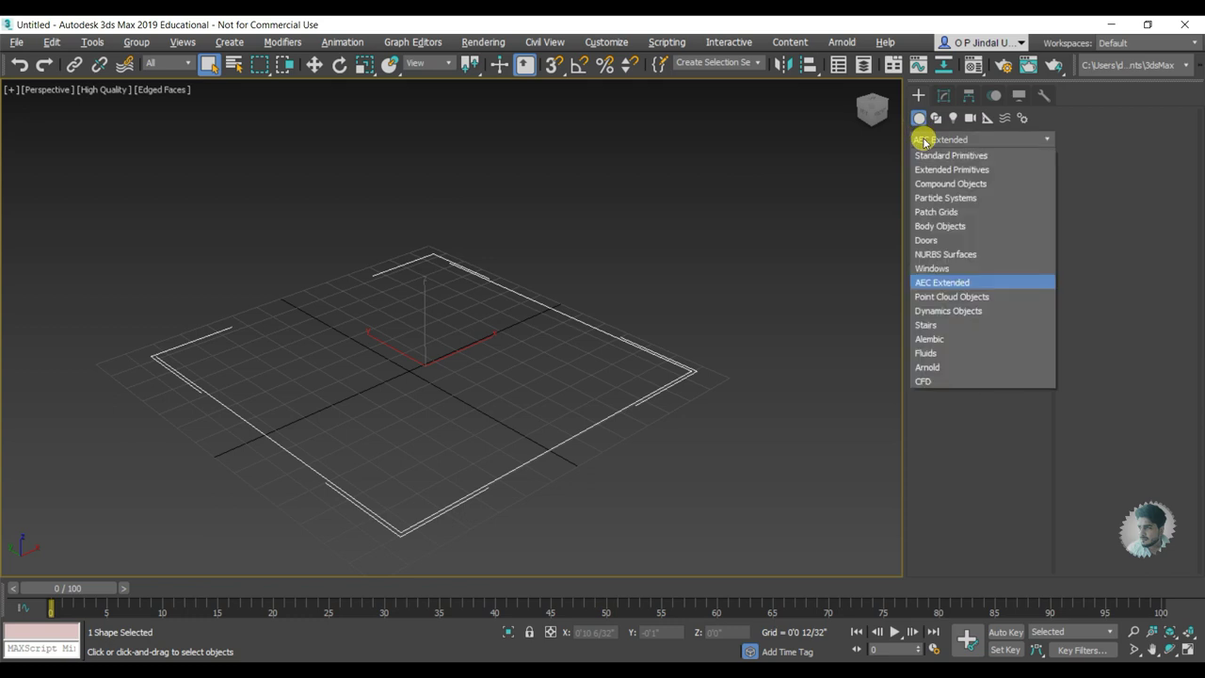
{"action": "left_click", "coordinate": [937, 283]}
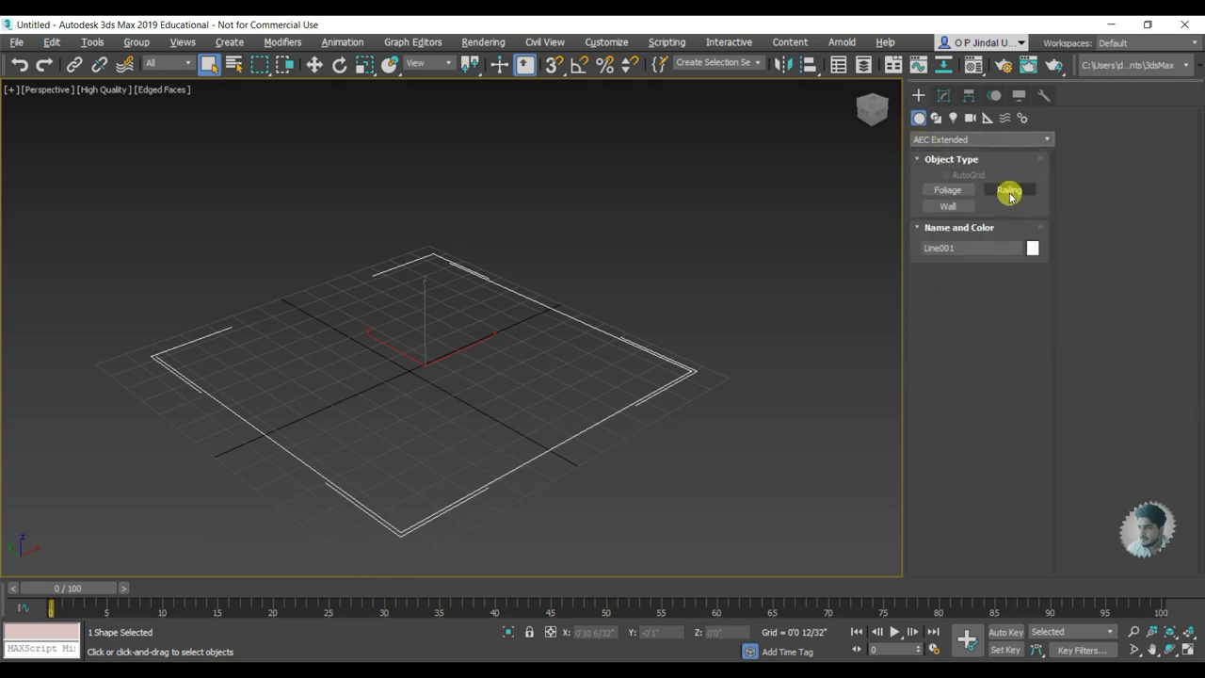
{"action": "left_click", "coordinate": [1009, 191]}
{"action": "left_click", "coordinate": [962, 294]}
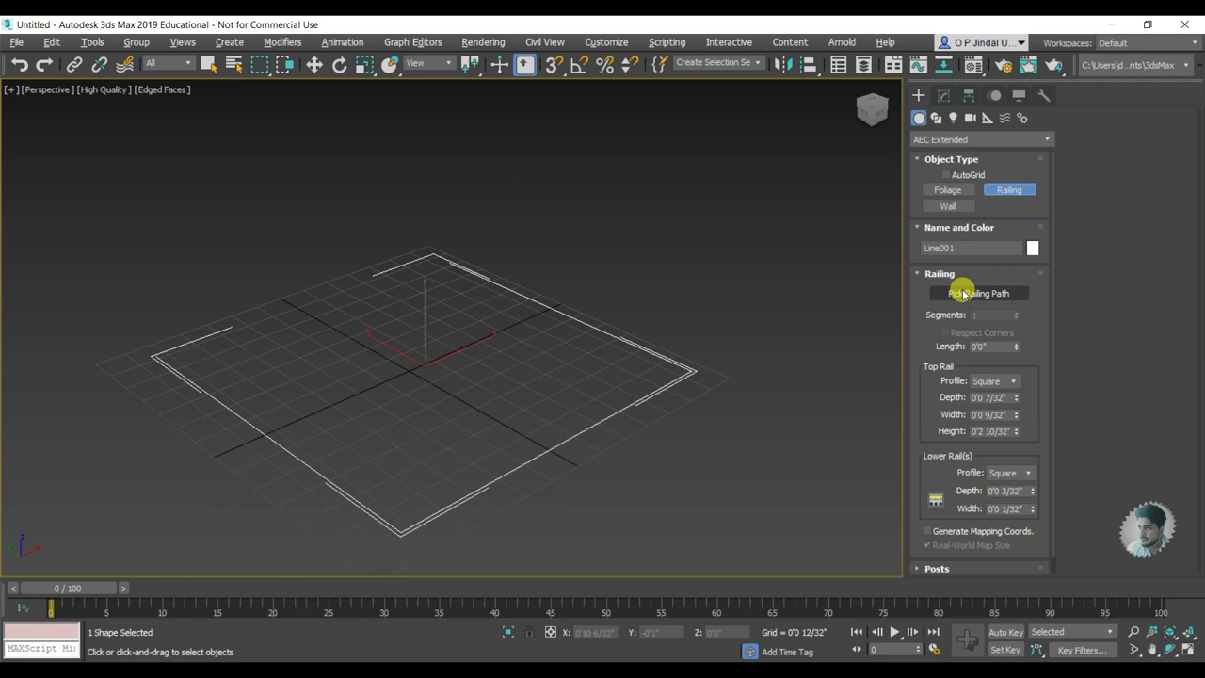
{"action": "left_click", "coordinate": [962, 294]}
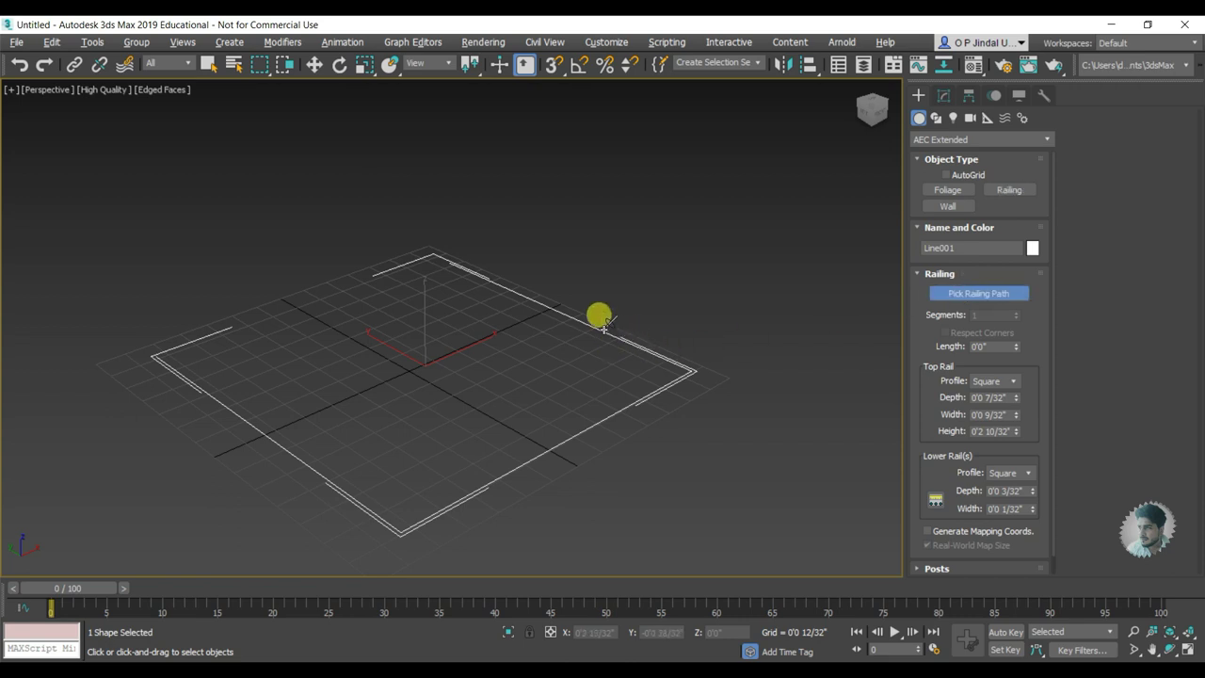
{"action": "left_click", "coordinate": [603, 323]}
{"action": "right_click", "coordinate": [657, 223]}
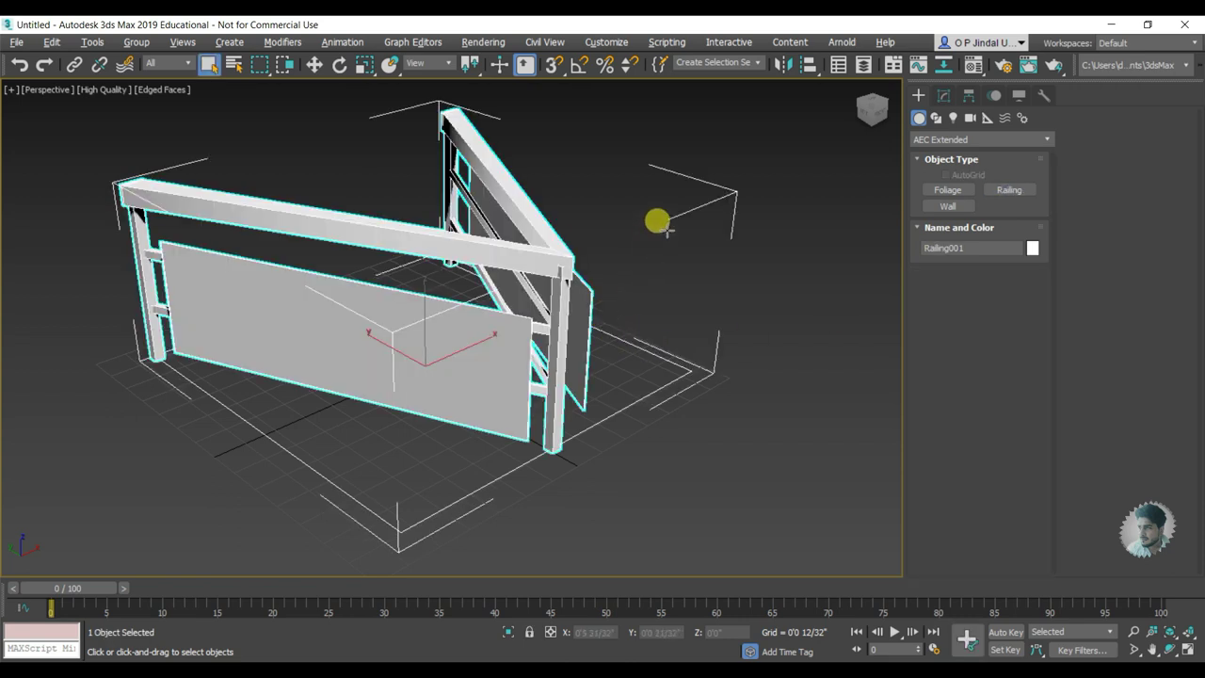
Select the new Railing001 and show its parameters in the Modify panel.
{"action": "left_click", "coordinate": [618, 227]}
{"action": "left_click", "coordinate": [553, 249]}
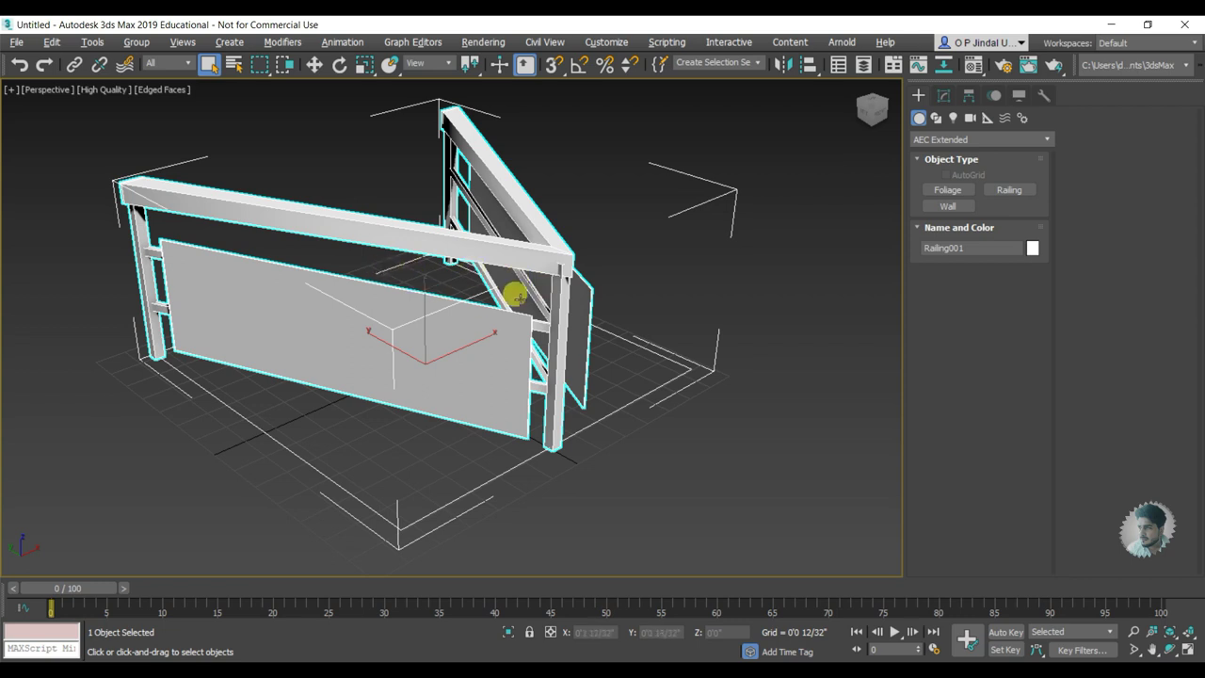
{"action": "left_click", "coordinate": [946, 95]}
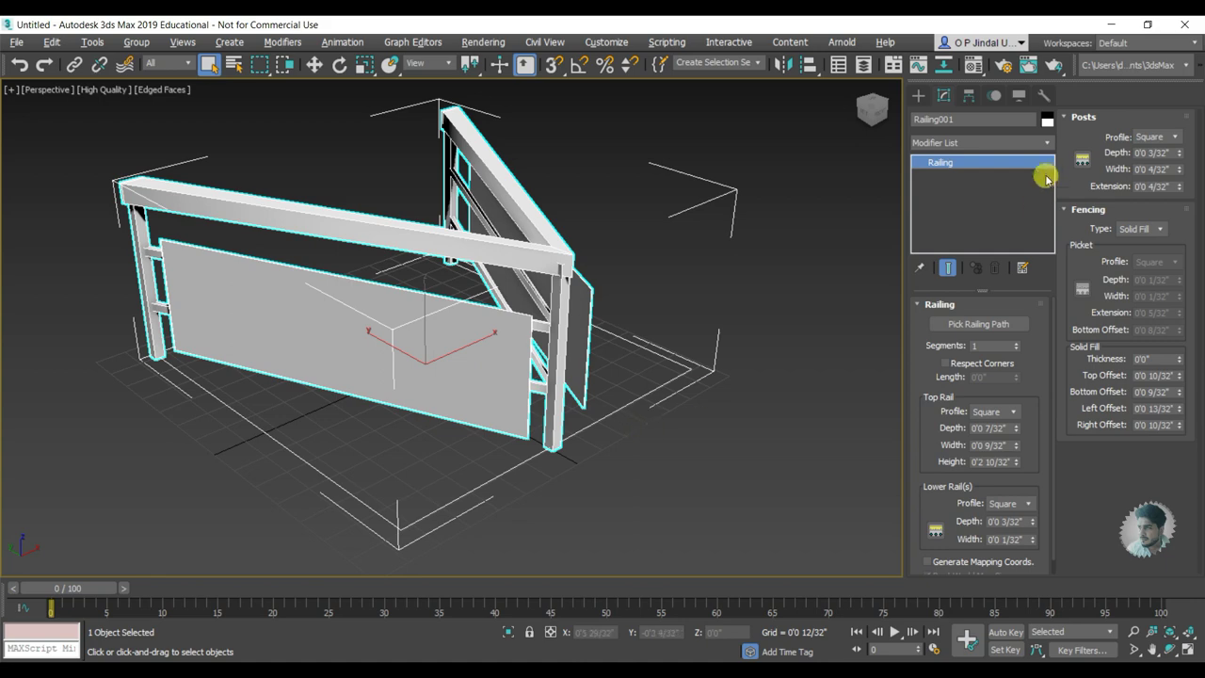
Set the railing's Post Spacing count to 4.
{"action": "left_click", "coordinate": [1083, 162]}
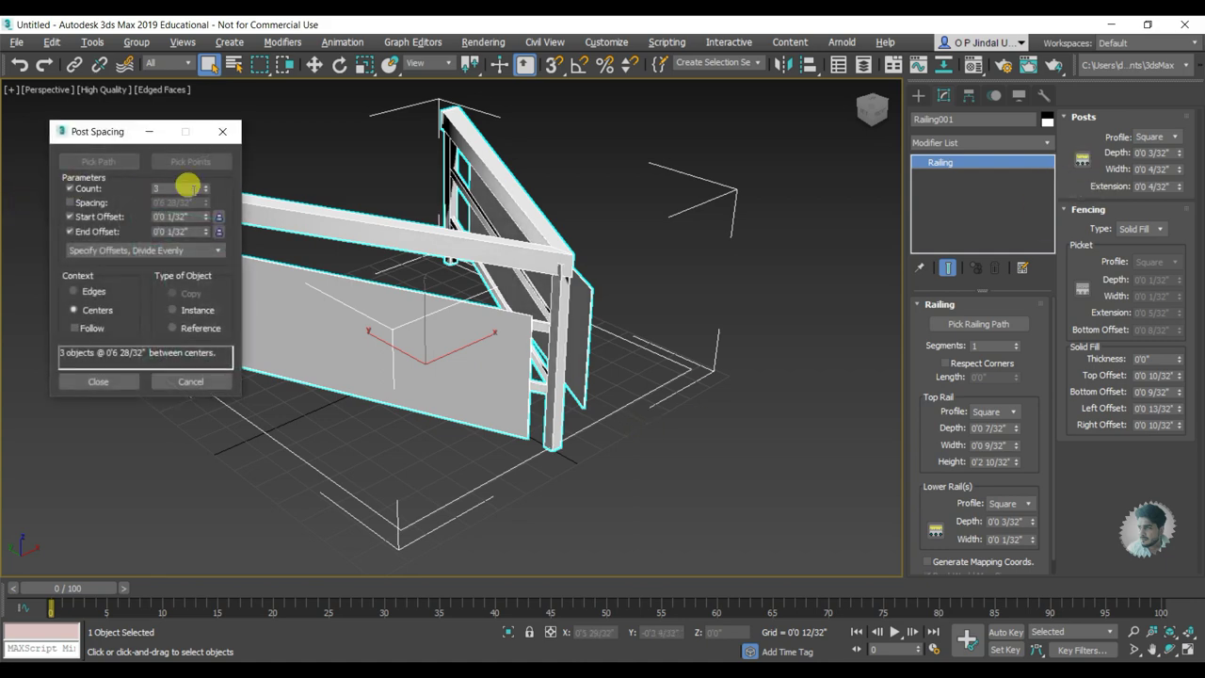
{"action": "left_click", "coordinate": [207, 187]}
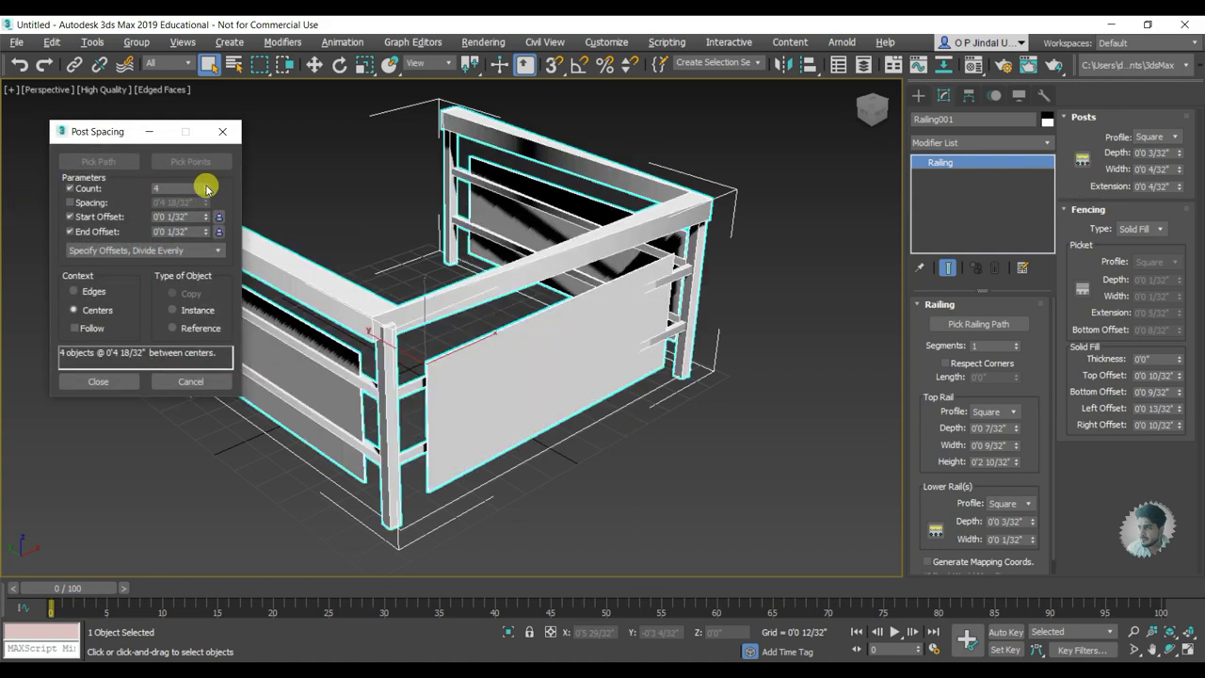
{"action": "left_click", "coordinate": [100, 381]}
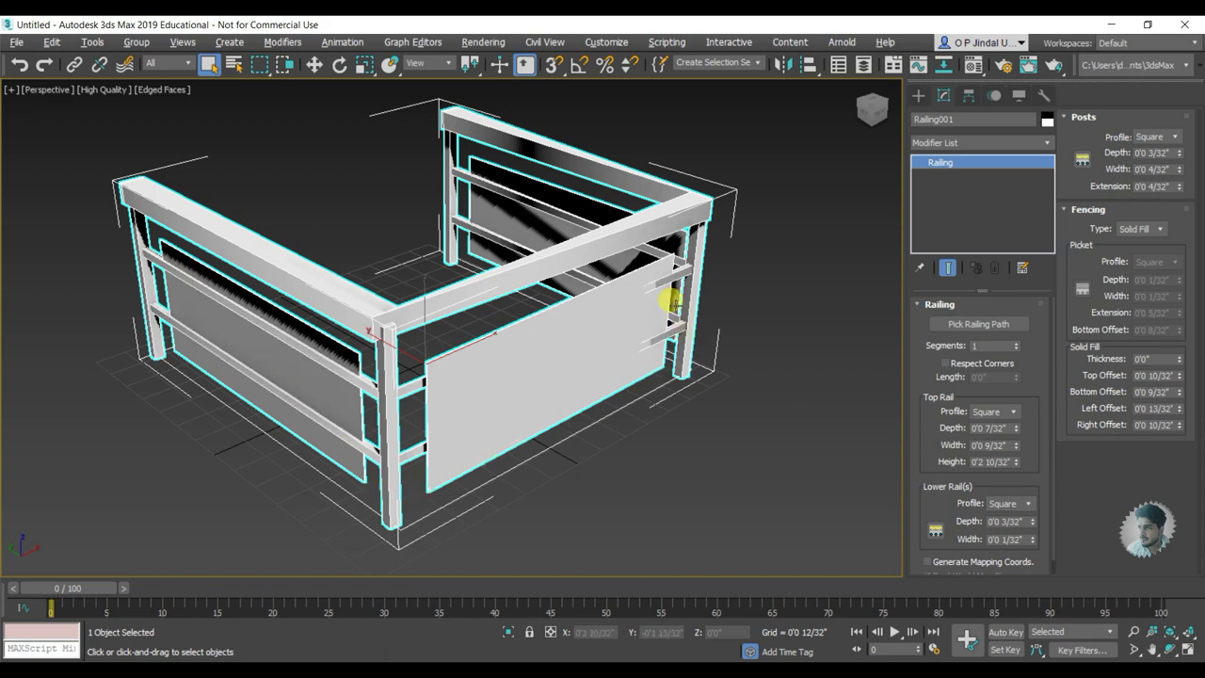
{"action": "right_click", "coordinate": [699, 289]}
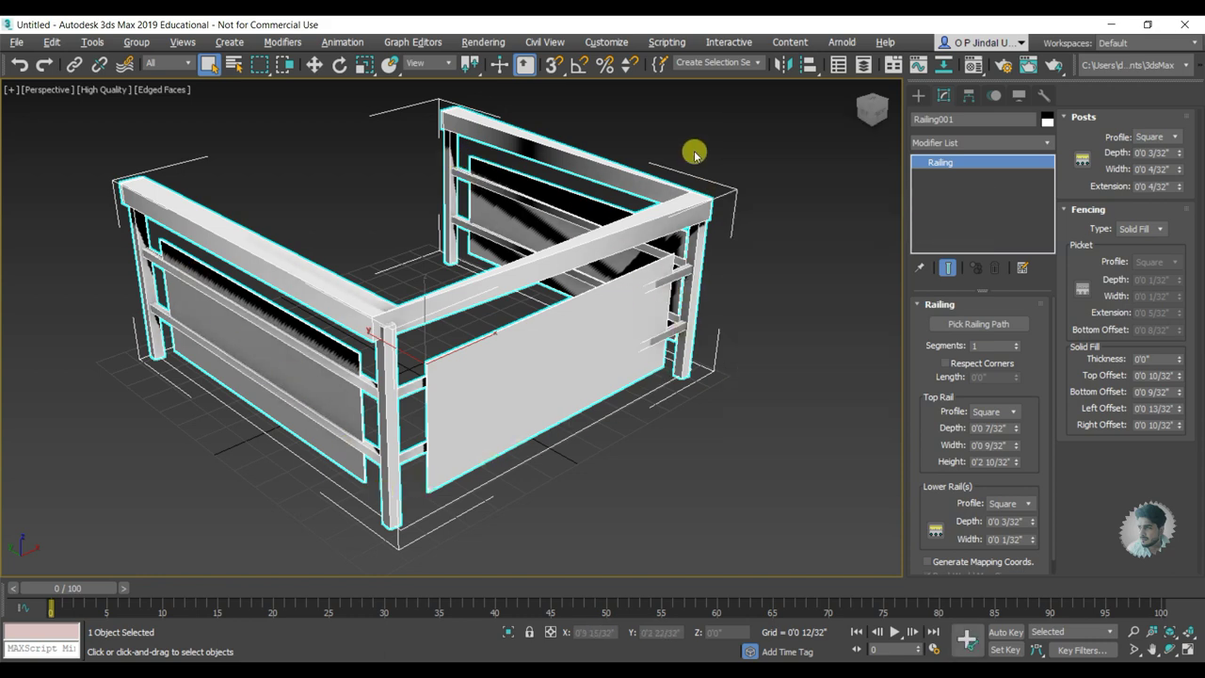
Change the Fencing Type from Solid Fill to Pickets.
{"action": "middle_click_drag", "start_coordinate": [706, 169], "coordinate": [644, 221], "text": "alt"}
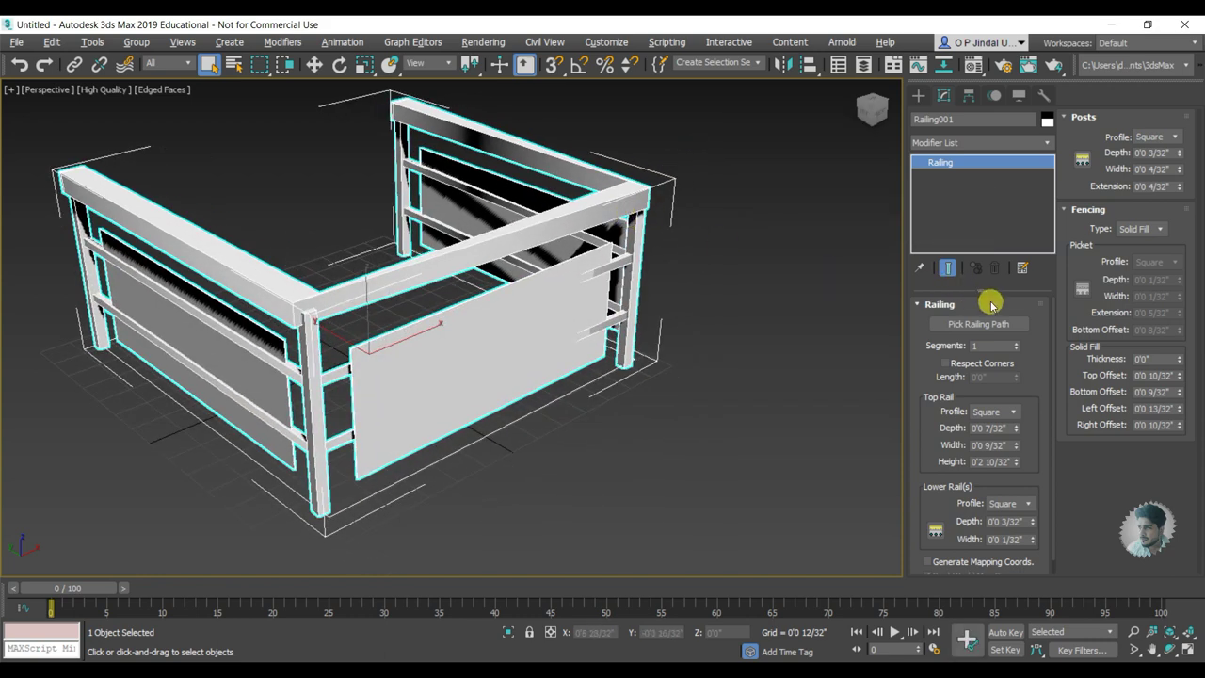
{"action": "left_click", "coordinate": [1151, 229]}
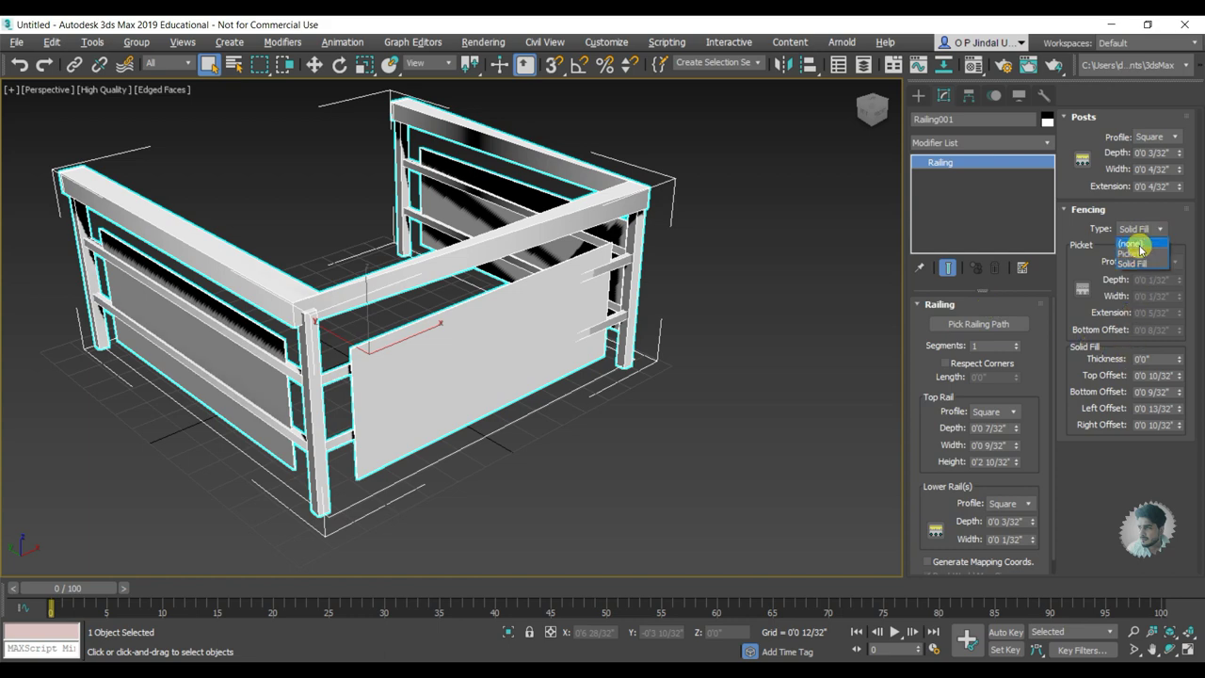
{"action": "left_click", "coordinate": [1140, 256]}
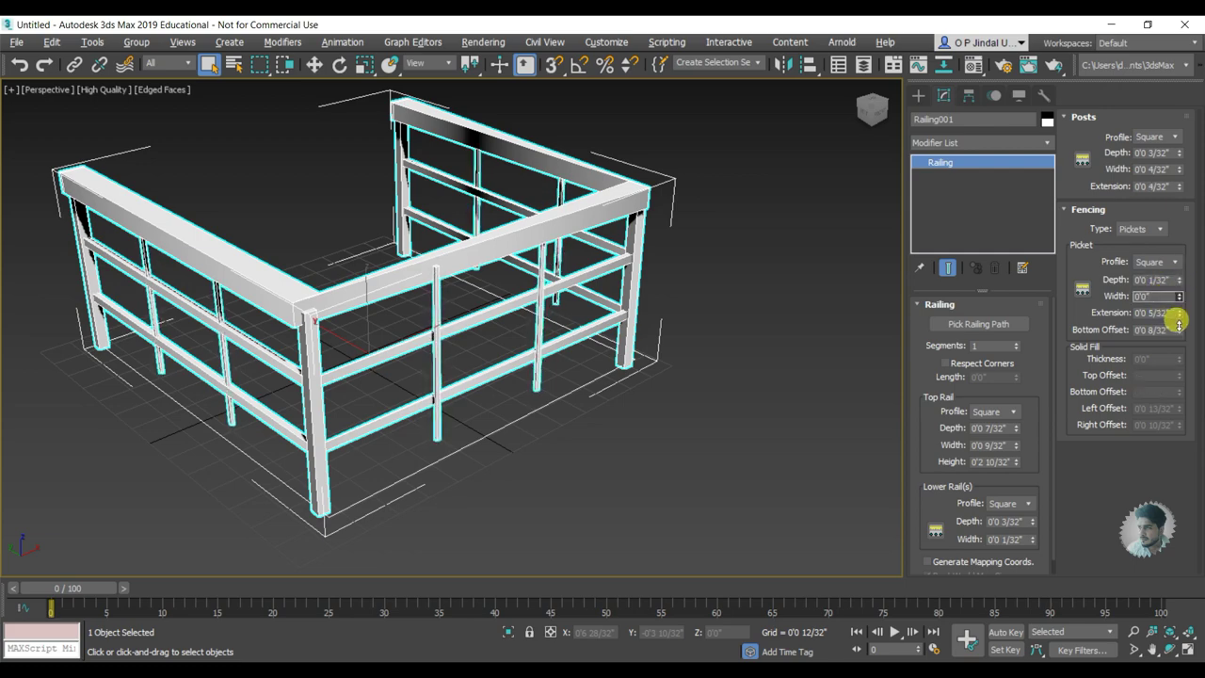
Raise Railing Segments to 325 and turn off Edged Faces with F4.
{"action": "mouse_move", "coordinate": [301, 403]}
{"action": "middle_mouse_down", "text": "alt"}
{"action": "mouse_move", "coordinate": [448, 408]}
{"action": "mouse_move", "coordinate": [379, 420]}
{"action": "mouse_move", "coordinate": [370, 433]}
{"action": "middle_mouse_up", "text": "alt"}
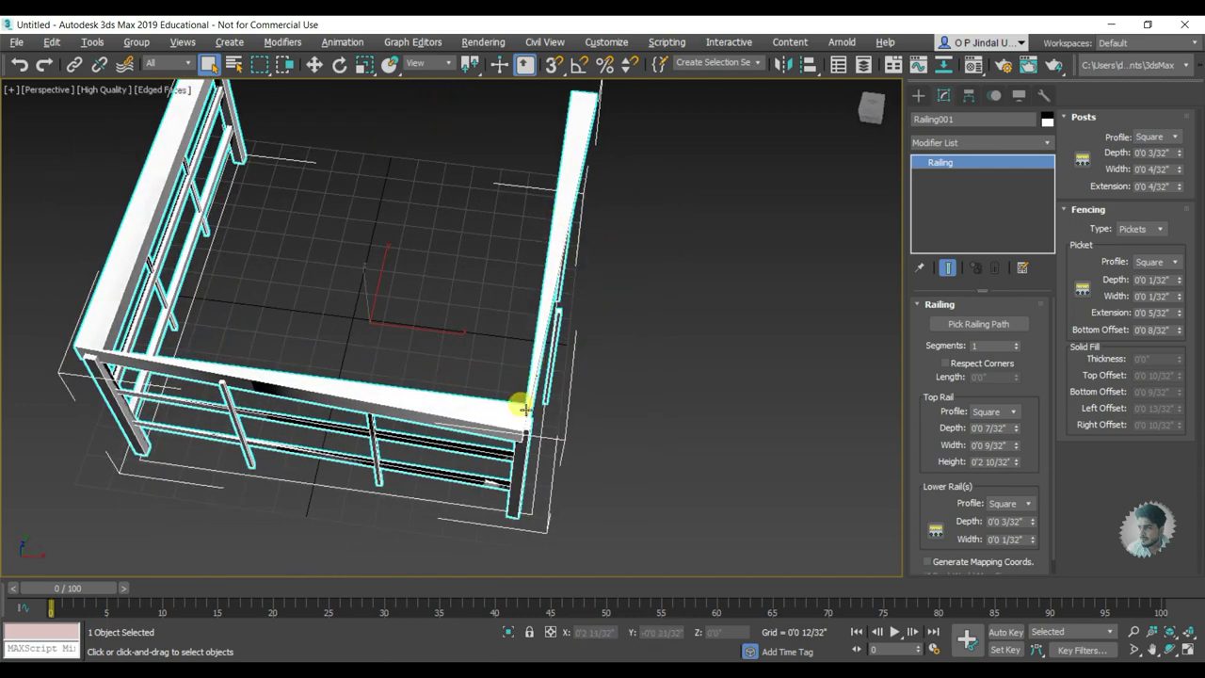
{"action": "middle_click_drag", "start_coordinate": [197, 353], "coordinate": [284, 325], "text": "alt"}
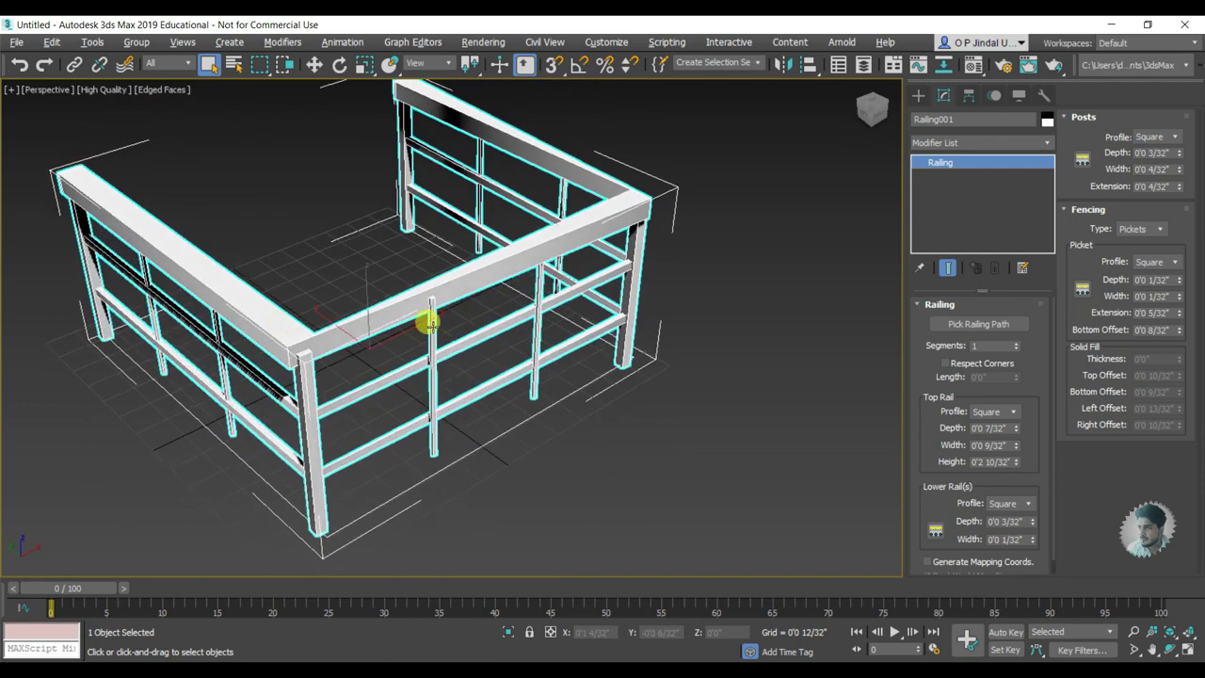
{"action": "left_click_drag", "start_coordinate": [1015, 349], "coordinate": [997, 92]}
{"action": "mouse_move", "coordinate": [465, 244]}
{"action": "middle_mouse_down", "text": "alt"}
{"action": "mouse_move", "coordinate": [323, 194]}
{"action": "mouse_move", "coordinate": [285, 237]}
{"action": "mouse_move", "coordinate": [323, 247]}
{"action": "mouse_move", "coordinate": [449, 161]}
{"action": "mouse_move", "coordinate": [449, 198]}
{"action": "middle_mouse_up", "text": "alt"}
{"action": "key", "text": "F4"}
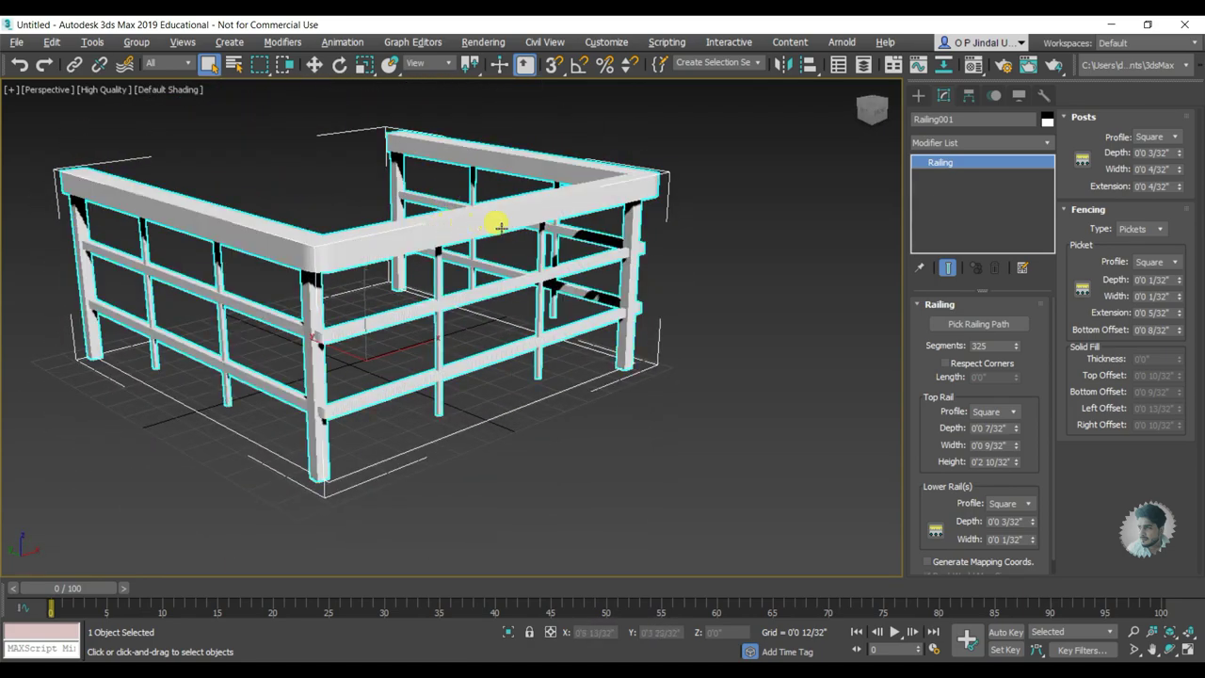
{"action": "mouse_move", "coordinate": [502, 226]}
{"action": "middle_mouse_down", "text": "alt"}
{"action": "mouse_move", "coordinate": [404, 231]}
{"action": "mouse_move", "coordinate": [505, 217]}
{"action": "mouse_move", "coordinate": [529, 233]}
{"action": "middle_mouse_up", "text": "alt"}
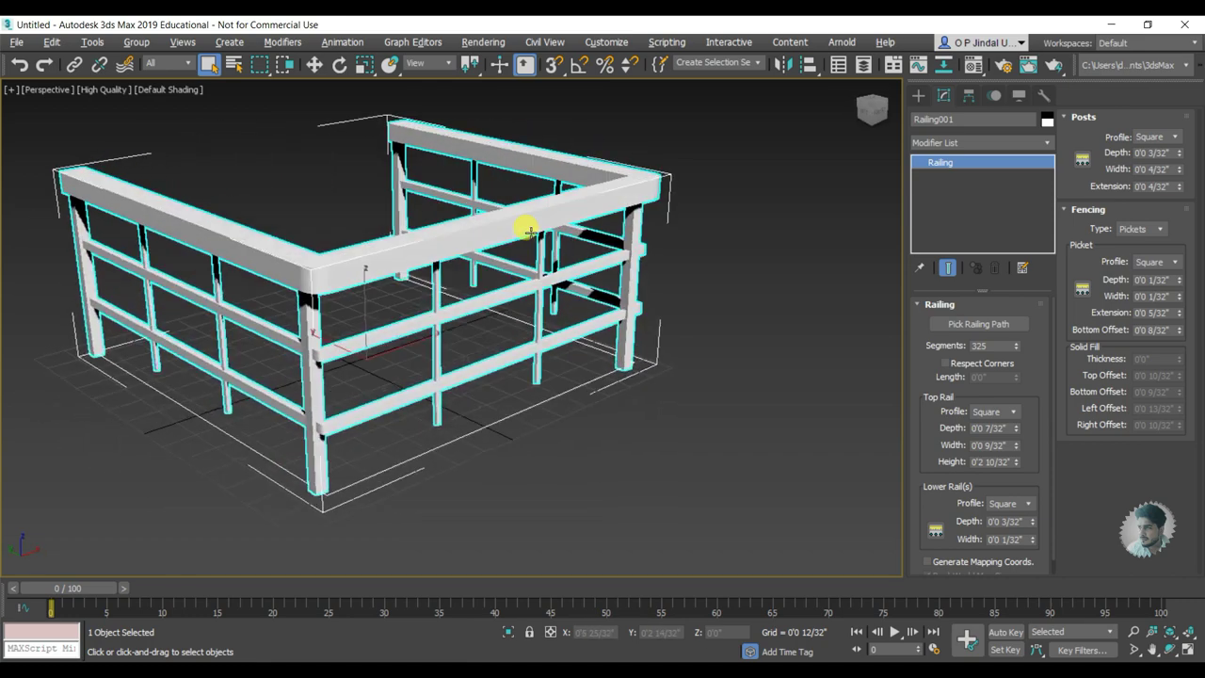
Set the top rail depth to 0'0 6/32", then orbit, zoom and pan to inspect.
{"action": "mouse_move", "coordinate": [1017, 430]}
{"action": "left_mouse_down"}
{"action": "mouse_move", "coordinate": [1017, 376]}
{"action": "mouse_move", "coordinate": [1014, 452]}
{"action": "mouse_move", "coordinate": [1014, 371]}
{"action": "mouse_move", "coordinate": [1031, 485]}
{"action": "mouse_move", "coordinate": [1015, 468]}
{"action": "left_mouse_up"}
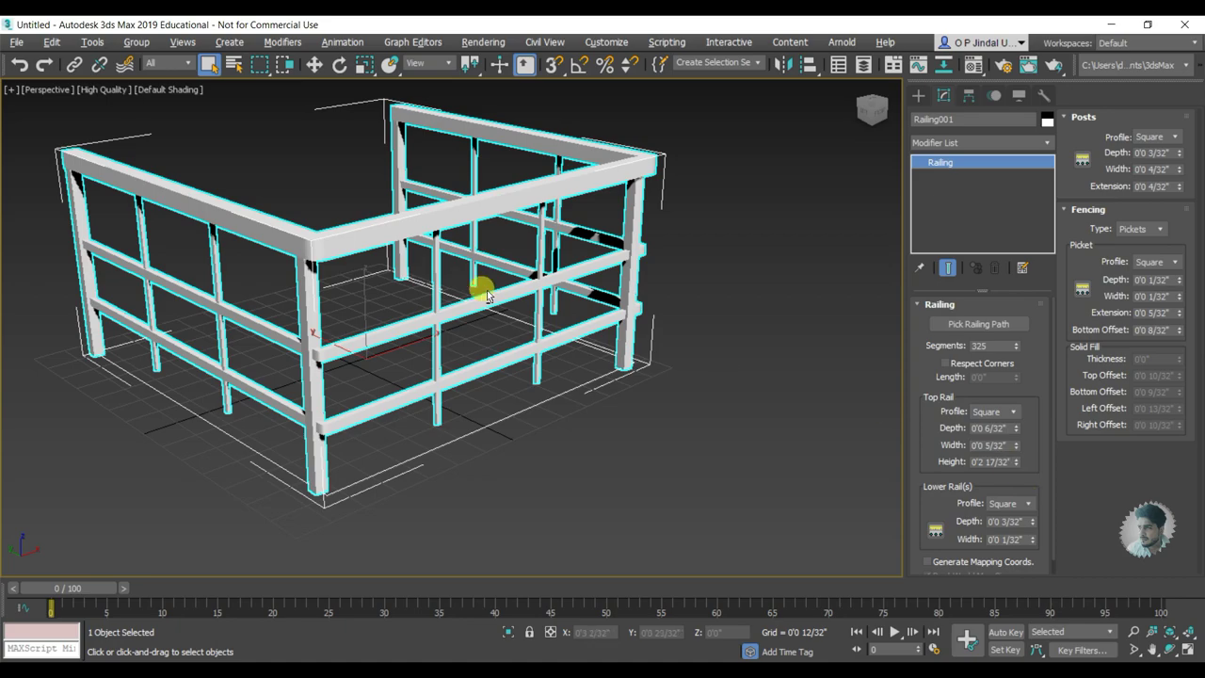
{"action": "mouse_move", "coordinate": [487, 296]}
{"action": "middle_mouse_down", "text": "alt"}
{"action": "mouse_move", "coordinate": [707, 302]}
{"action": "mouse_move", "coordinate": [688, 276]}
{"action": "mouse_move", "coordinate": [414, 314]}
{"action": "middle_mouse_up", "text": "alt"}
{"action": "scroll", "coordinate": [480, 306], "scroll_direction": "down", "scroll_amount": 3}
{"action": "scroll", "coordinate": [537, 314], "scroll_direction": "down", "scroll_amount": 3}
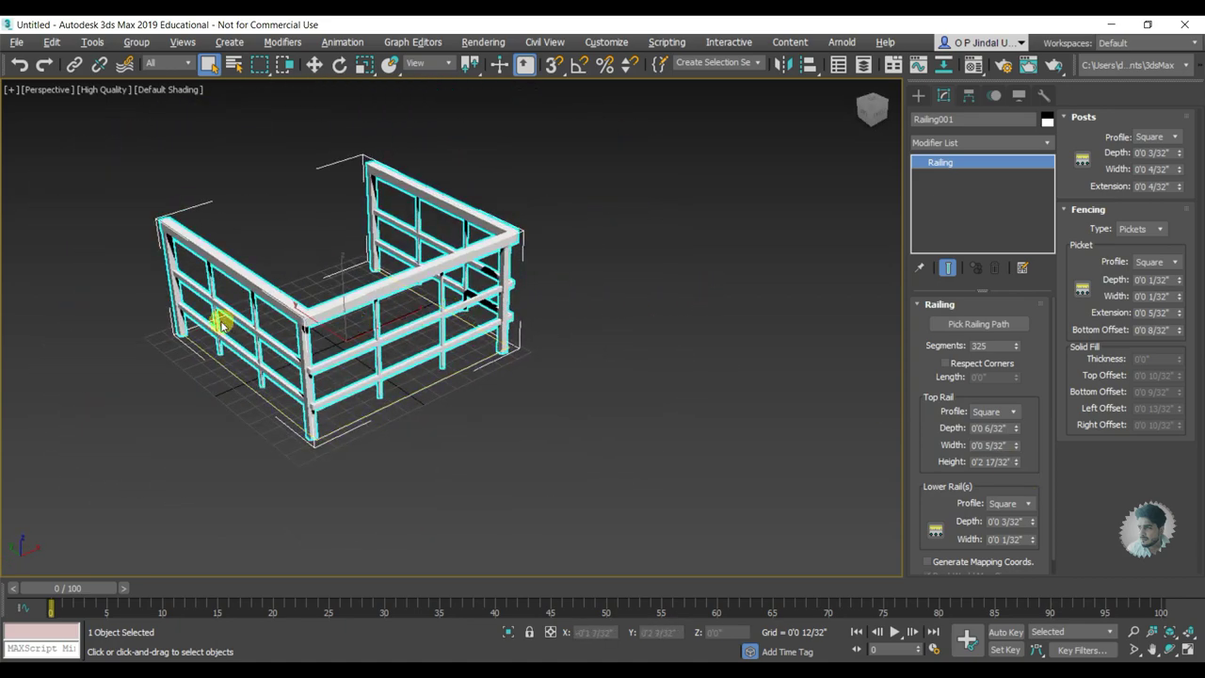
{"action": "middle_click_drag", "start_coordinate": [624, 282], "coordinate": [500, 288]}
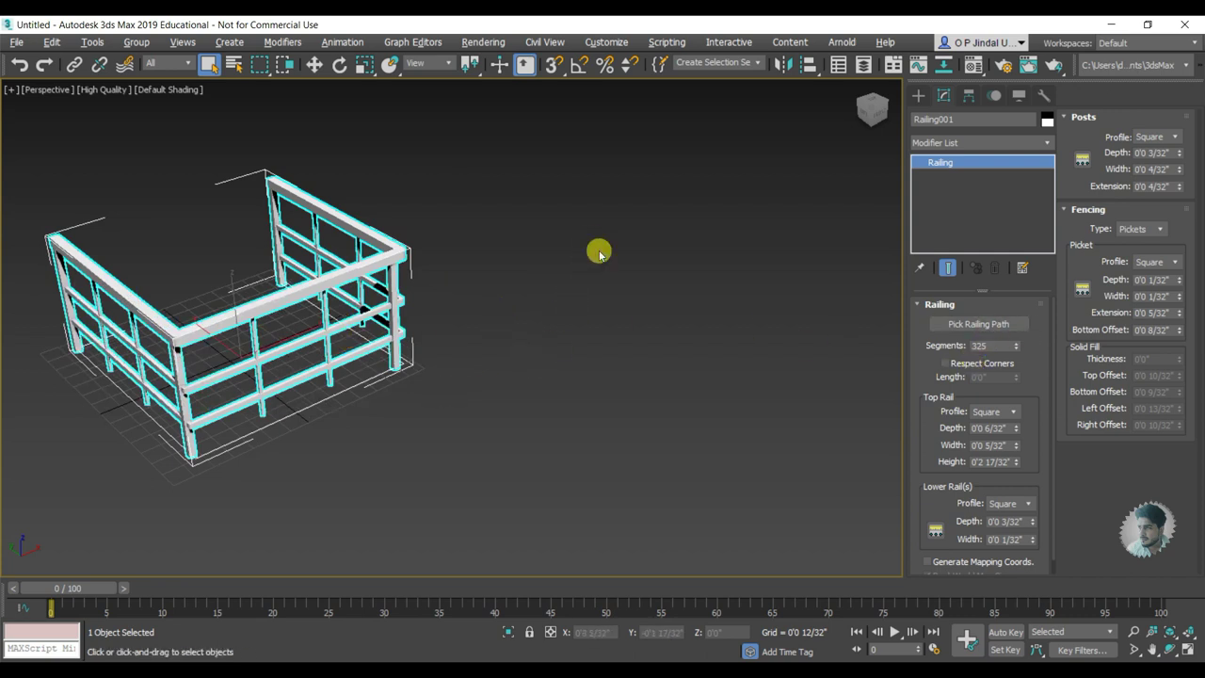
{"action": "mouse_move", "coordinate": [426, 328]}
{"action": "middle_mouse_down", "text": "alt"}
{"action": "mouse_move", "coordinate": [567, 307]}
{"action": "mouse_move", "coordinate": [552, 276]}
{"action": "mouse_move", "coordinate": [533, 277]}
{"action": "mouse_move", "coordinate": [585, 301]}
{"action": "middle_mouse_up", "text": "alt"}
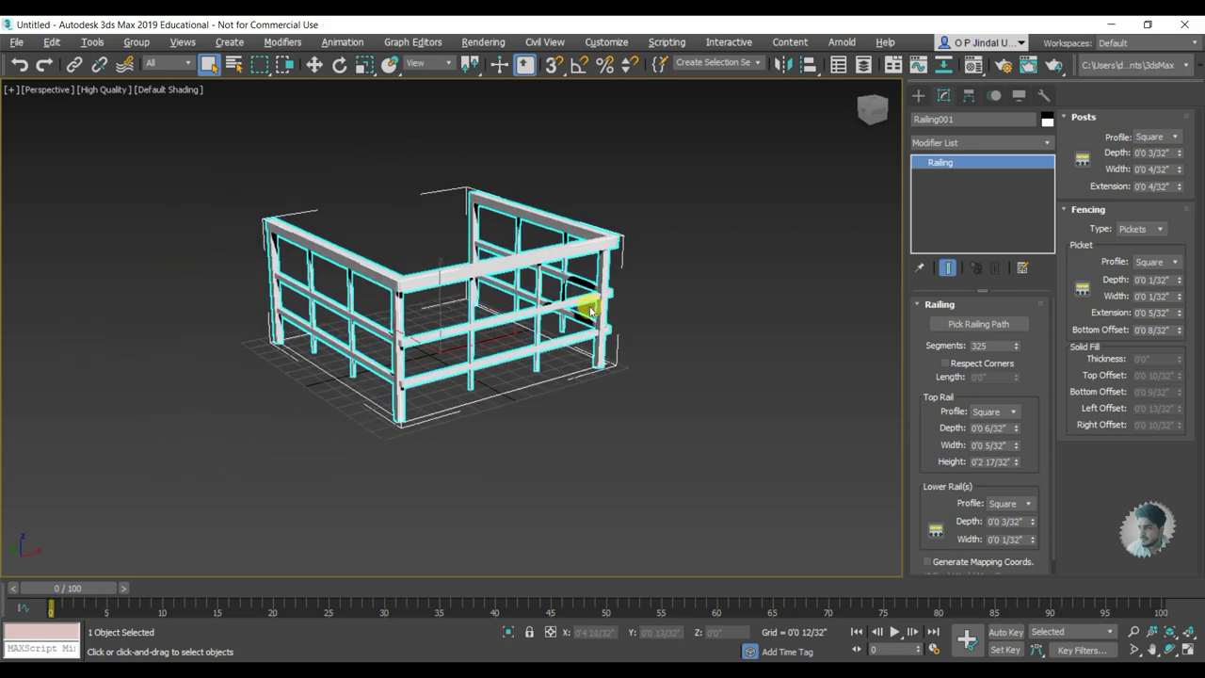